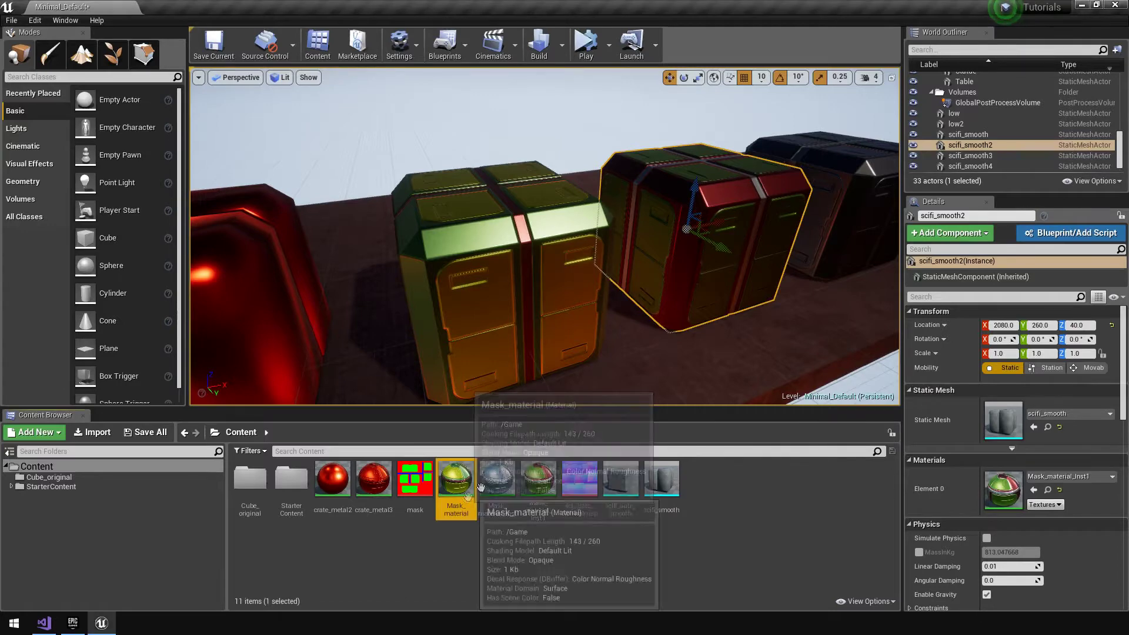
Inspect the crates in the level and compare Mask_material with its two material instances.
{"action": "left_click", "coordinate": [456, 479]}
{"action": "right_click_drag", "start_coordinate": [506, 283], "coordinate": [505, 306]}
{"action": "left_click", "coordinate": [500, 283]}
{"action": "right_click_drag", "start_coordinate": [605, 294], "coordinate": [597, 294]}
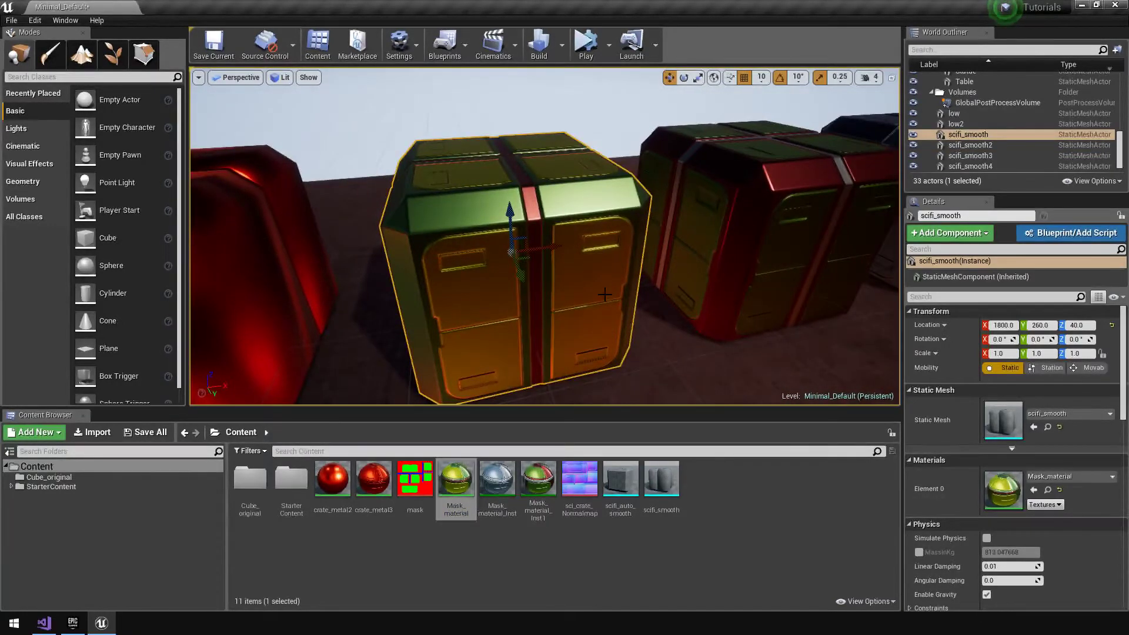
{"action": "right_click_drag", "start_coordinate": [518, 329], "coordinate": [635, 311]}
{"action": "left_click", "coordinate": [504, 488]}
{"action": "left_click", "coordinate": [542, 485]}
{"action": "right_click_drag", "start_coordinate": [500, 353], "coordinate": [500, 353]}
Open the Mask_material_Inst1 instance and change its Base colour to grey (R 0.479546, G 0.49117, B 0.526042).
{"action": "left_click", "coordinate": [536, 487]}
{"action": "double_click", "coordinate": [535, 487]}
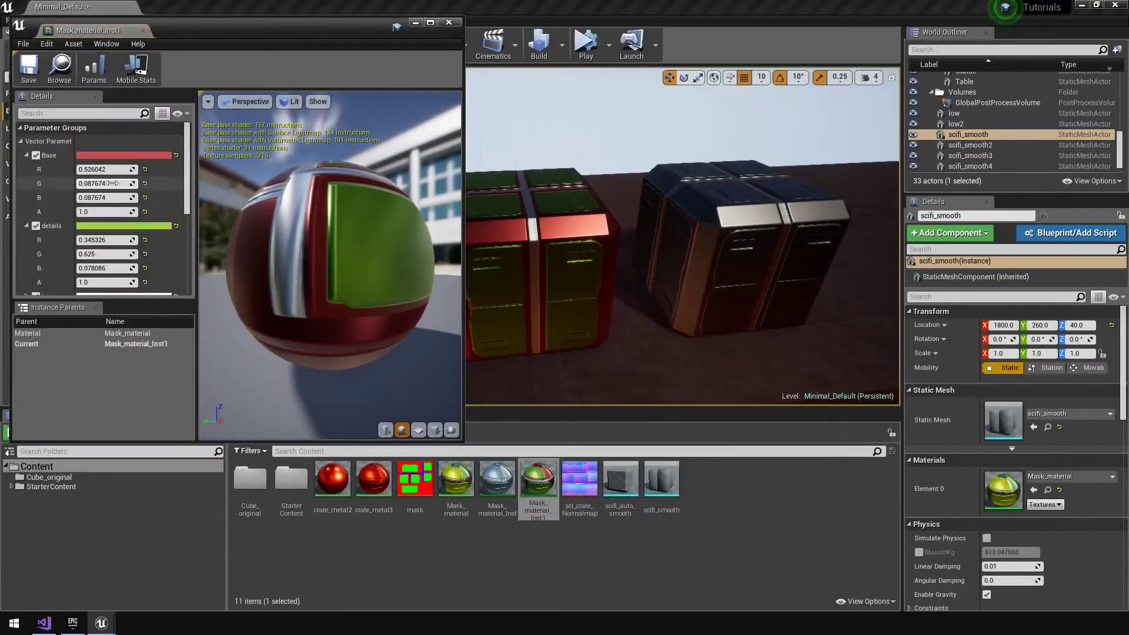
{"action": "left_click", "coordinate": [90, 156]}
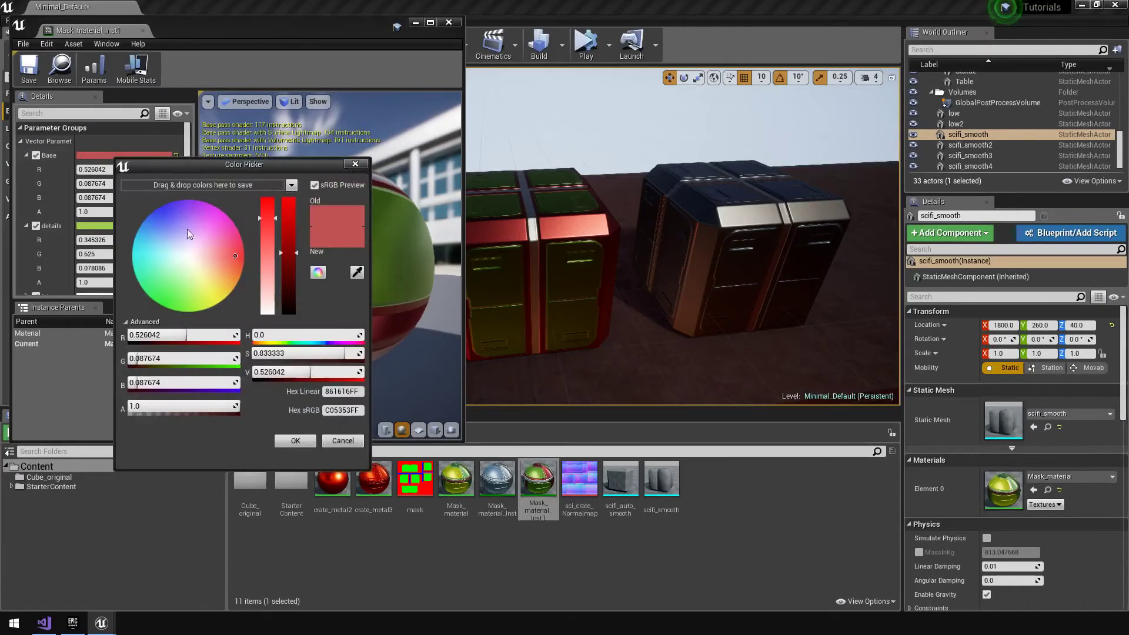
{"action": "left_click_drag", "start_coordinate": [203, 264], "coordinate": [185, 252]}
{"action": "left_click", "coordinate": [295, 440]}
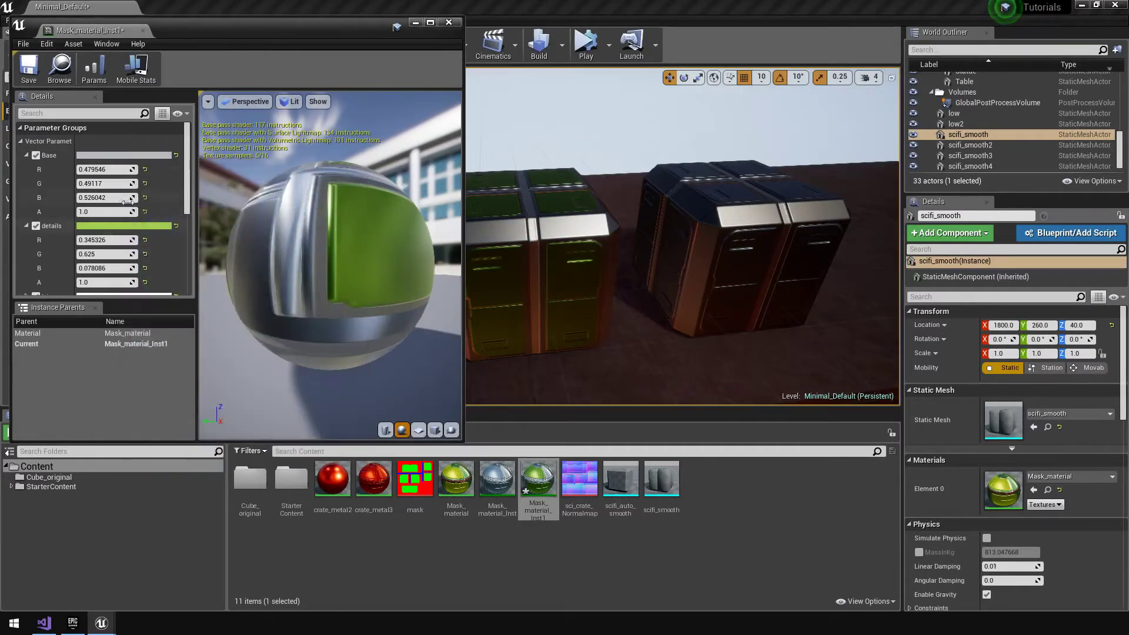
Change the instance's details colour to dusty pink (R 0.625, G 0.296305, B 0.339964) and its trim colour to light blue.
{"action": "left_click", "coordinate": [94, 226]}
{"action": "mouse_move", "coordinate": [213, 319]}
{"action": "left_mouse_down"}
{"action": "mouse_move", "coordinate": [245, 320]}
{"action": "mouse_move", "coordinate": [223, 321]}
{"action": "left_mouse_up"}
{"action": "left_click", "coordinate": [301, 510]}
{"action": "scroll", "coordinate": [165, 218], "scroll_direction": "down", "scroll_amount": 4}
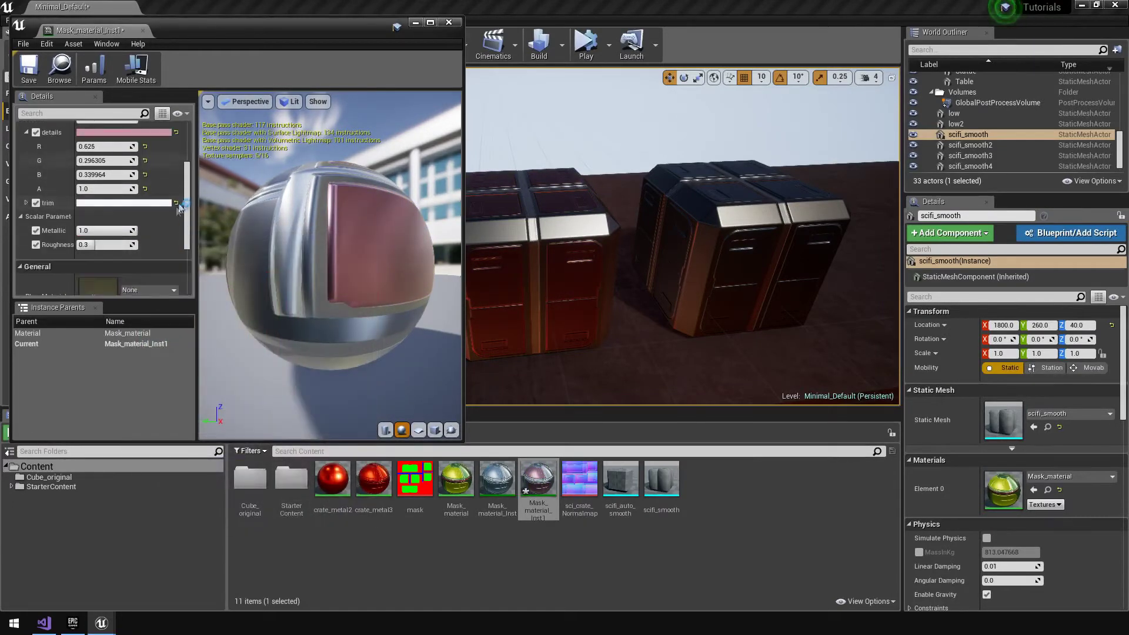
{"action": "left_click", "coordinate": [147, 202]}
{"action": "left_click", "coordinate": [186, 288]}
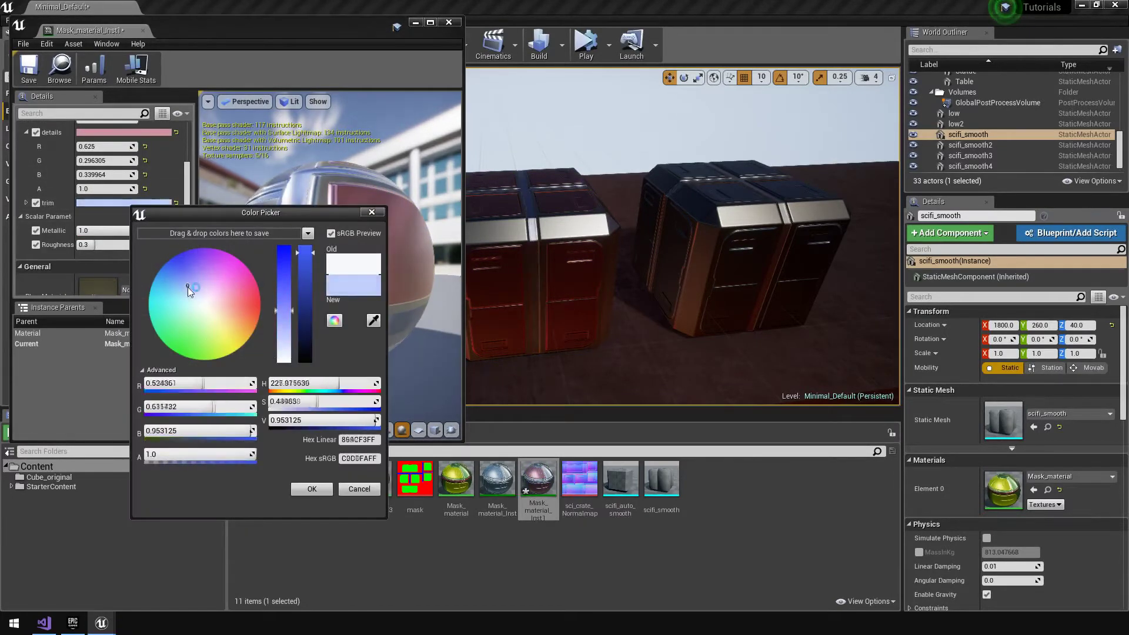
{"action": "left_click", "coordinate": [311, 489]}
Try a different Metallic value and restore it to 1.0, and save and close the material instance.
{"action": "left_click_drag", "start_coordinate": [103, 230], "coordinate": [71, 230]}
{"action": "left_click", "coordinate": [144, 230]}
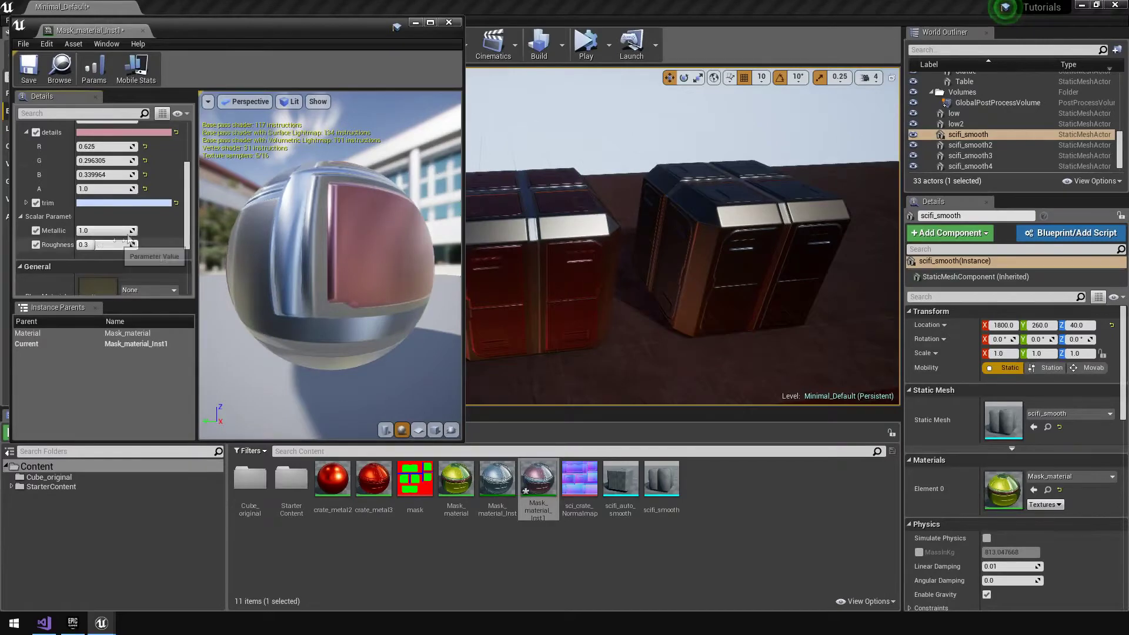
{"action": "left_click", "coordinate": [40, 71]}
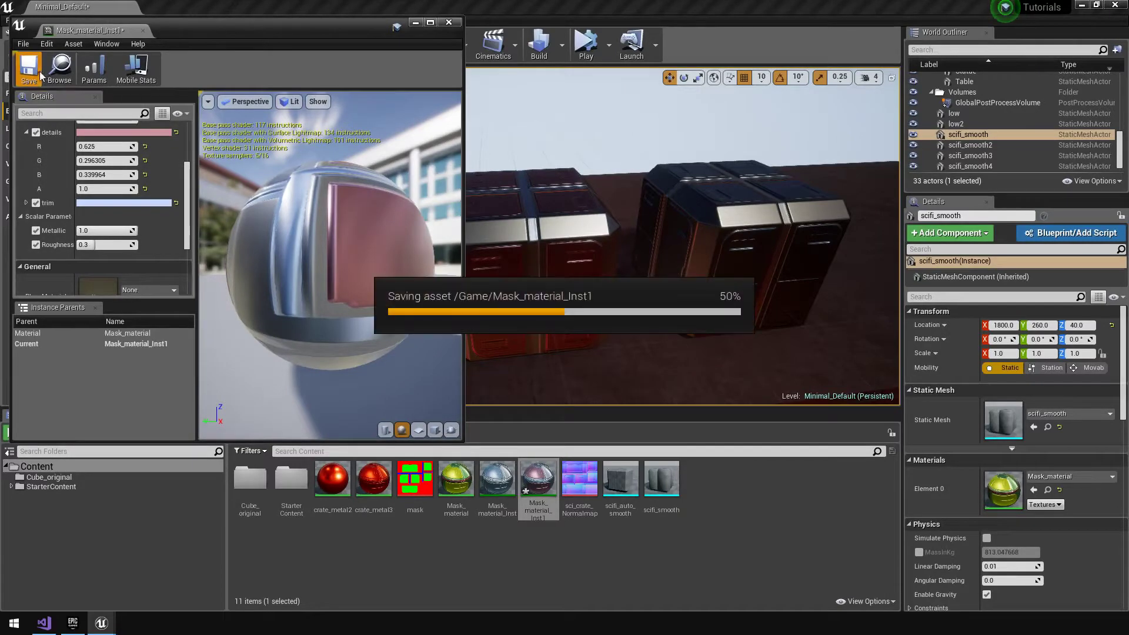
{"action": "left_click", "coordinate": [143, 30]}
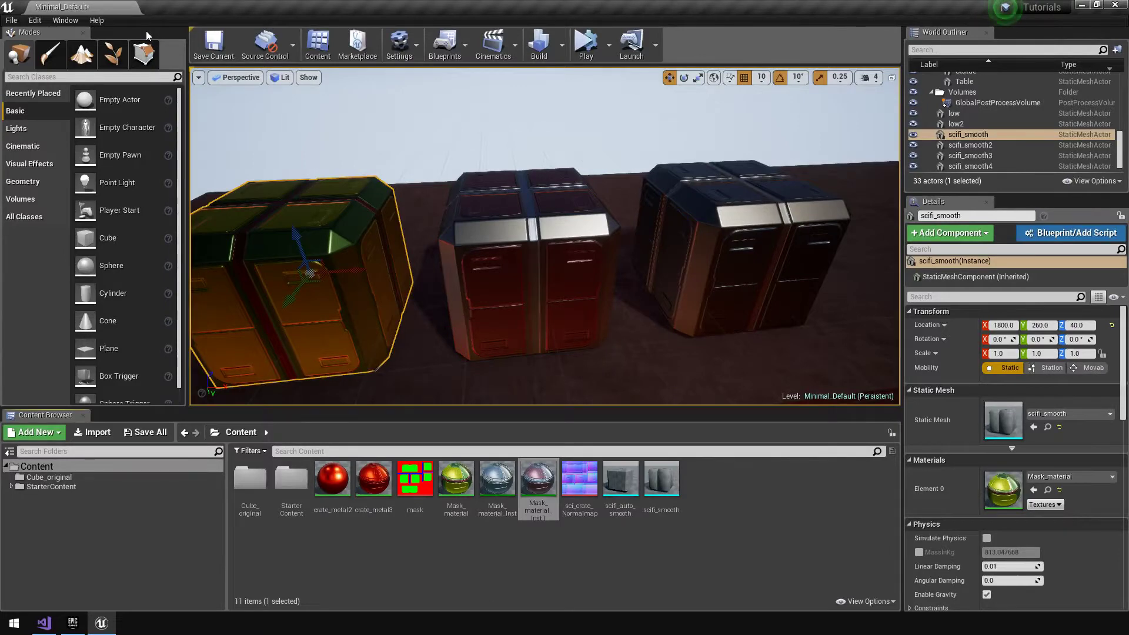
Duplicate the teal crate with gold panels and place the copy past the red crate at the end of the row.
{"action": "mouse_move", "coordinate": [471, 206]}
{"action": "right_mouse_down"}
{"action": "mouse_move", "coordinate": [421, 185]}
{"action": "mouse_move", "coordinate": [453, 196]}
{"action": "mouse_move", "coordinate": [468, 187]}
{"action": "right_mouse_up"}
{"action": "right_click_drag", "start_coordinate": [629, 359], "coordinate": [606, 357]}
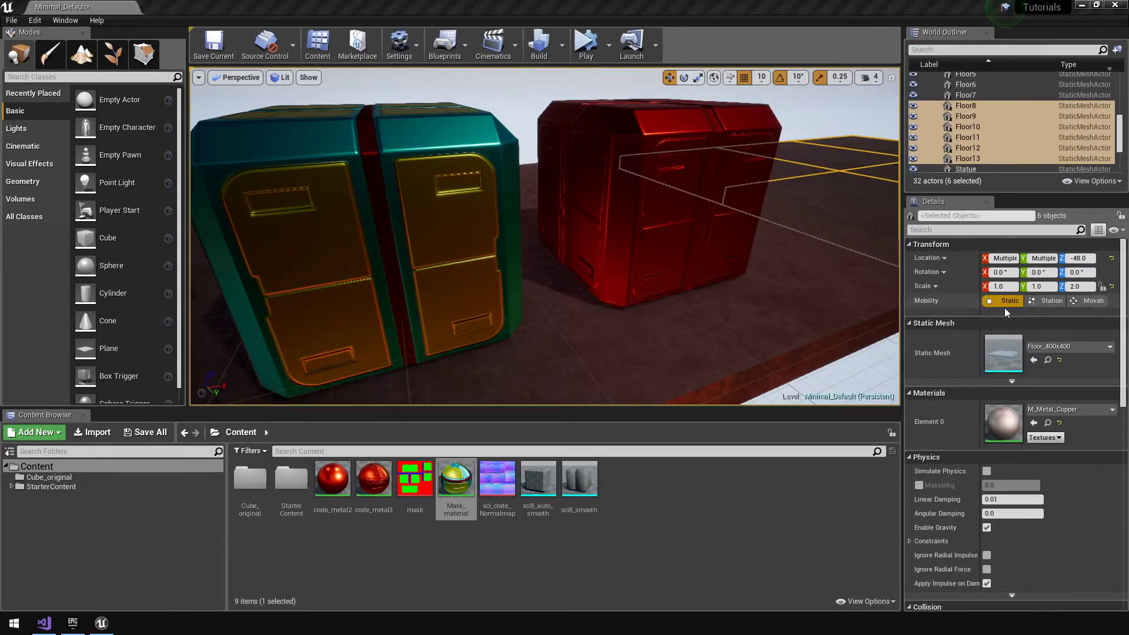
{"action": "mouse_move", "coordinate": [751, 280]}
{"action": "right_mouse_down"}
{"action": "mouse_move", "coordinate": [823, 253]}
{"action": "mouse_move", "coordinate": [770, 270]}
{"action": "right_mouse_up"}
{"action": "mouse_move", "coordinate": [519, 220]}
{"action": "right_mouse_down"}
{"action": "mouse_move", "coordinate": [543, 259]}
{"action": "mouse_move", "coordinate": [576, 269]}
{"action": "mouse_move", "coordinate": [519, 220]}
{"action": "right_mouse_up"}
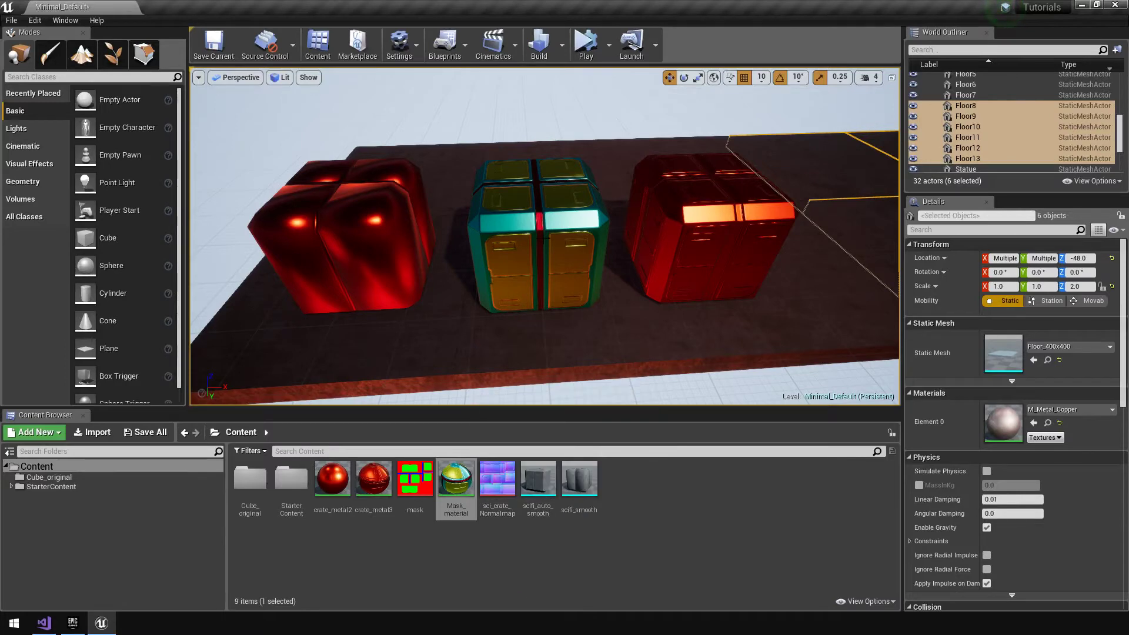
{"action": "right_click_drag", "start_coordinate": [558, 233], "coordinate": [438, 276]}
{"action": "left_click", "coordinate": [544, 293]}
{"action": "left_click_drag", "start_coordinate": [458, 266], "coordinate": [770, 262], "text": "alt"}
{"action": "right_click_drag", "start_coordinate": [771, 262], "coordinate": [658, 262]}
Select the red crate between the two teal ones and open Mask_material for editing in a maximized window.
{"action": "left_click", "coordinate": [510, 272]}
{"action": "mouse_move", "coordinate": [510, 272]}
{"action": "right_mouse_down"}
{"action": "mouse_move", "coordinate": [461, 259]}
{"action": "mouse_move", "coordinate": [506, 269]}
{"action": "right_mouse_up"}
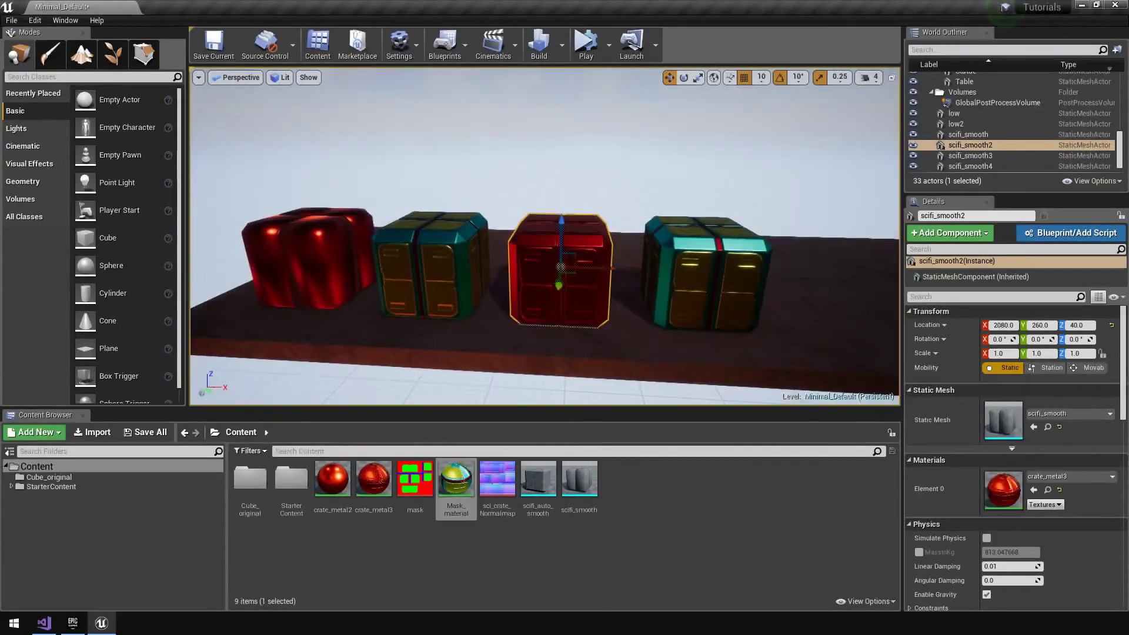
{"action": "right_click_drag", "start_coordinate": [624, 298], "coordinate": [654, 316]}
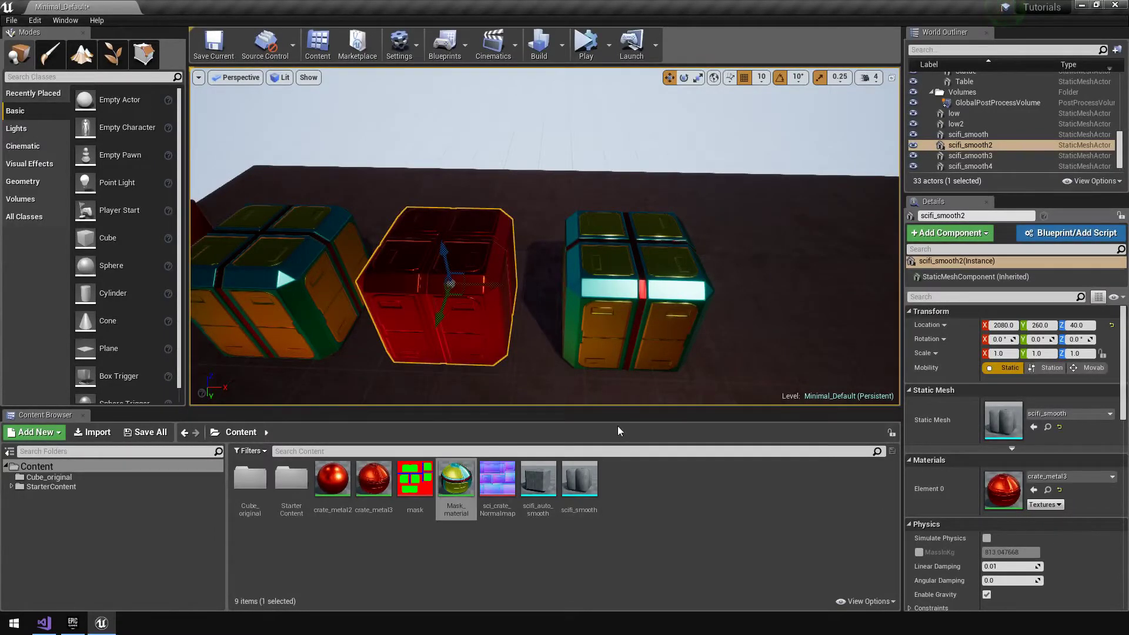
{"action": "double_click", "coordinate": [458, 478]}
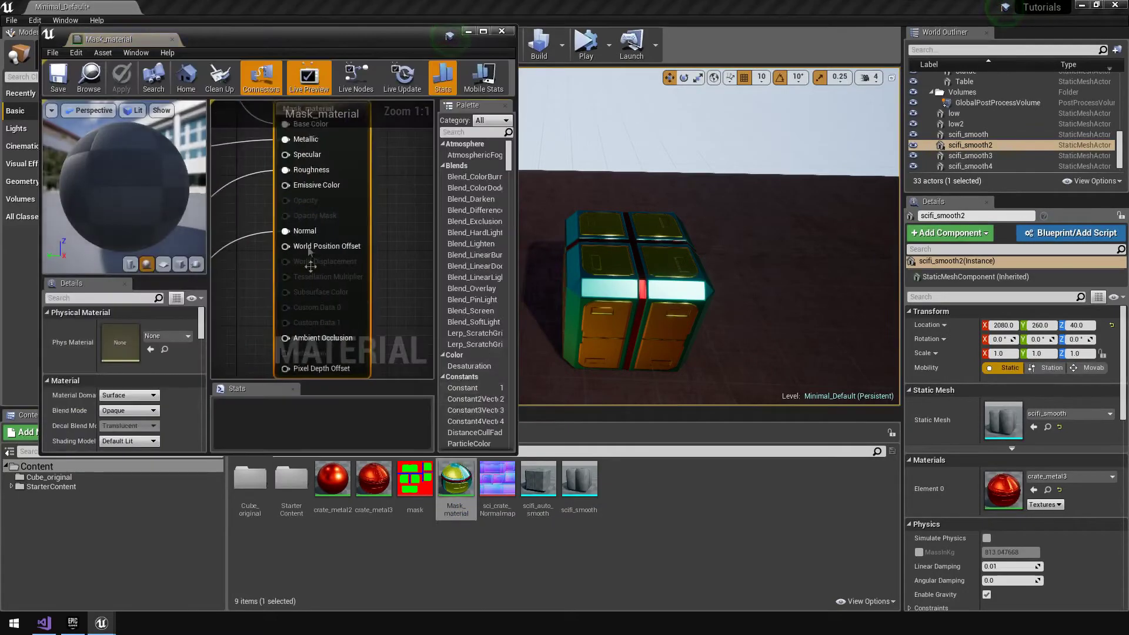
{"action": "double_click", "coordinate": [371, 38]}
{"action": "right_click_drag", "start_coordinate": [550, 231], "coordinate": [835, 312]}
{"action": "right_click_drag", "start_coordinate": [500, 274], "coordinate": [781, 371]}
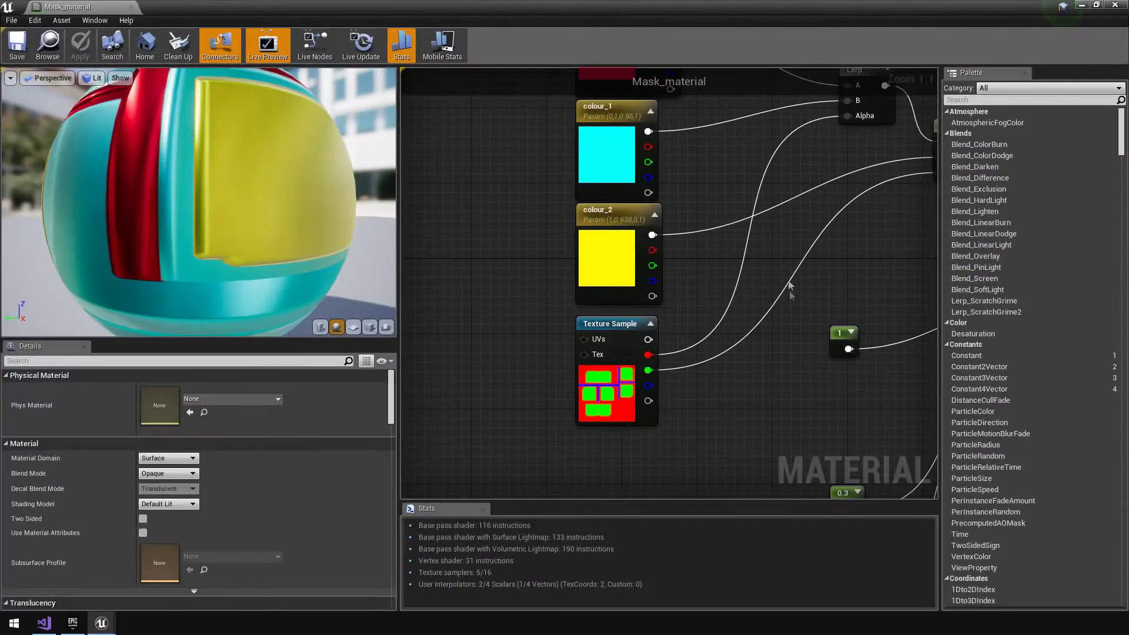
{"action": "right_click_drag", "start_coordinate": [789, 290], "coordinate": [744, 433]}
Rename the cyan colour_1 vector parameter as colour, matching the red parameter above it.
{"action": "left_click", "coordinate": [577, 218]}
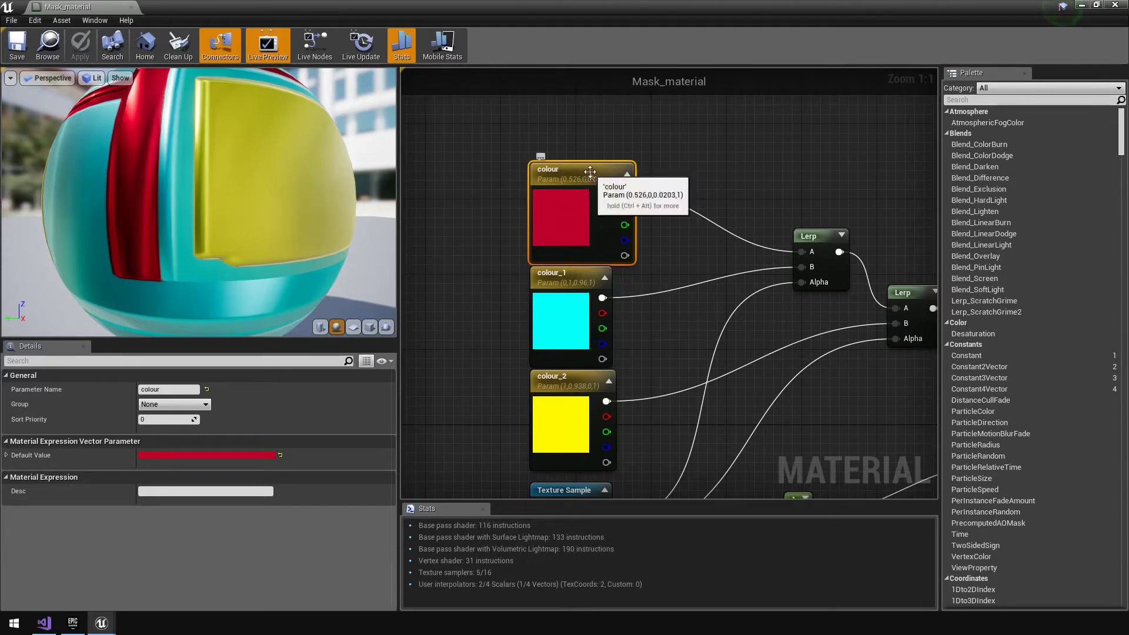
{"action": "left_click", "coordinate": [582, 303]}
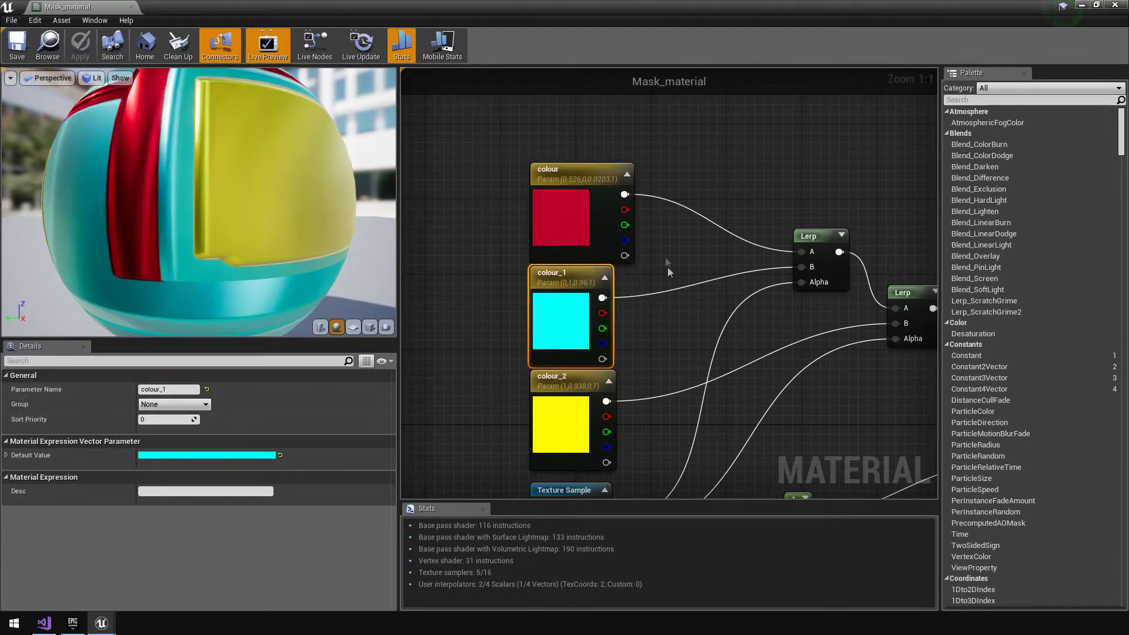
{"action": "left_click", "coordinate": [190, 390]}
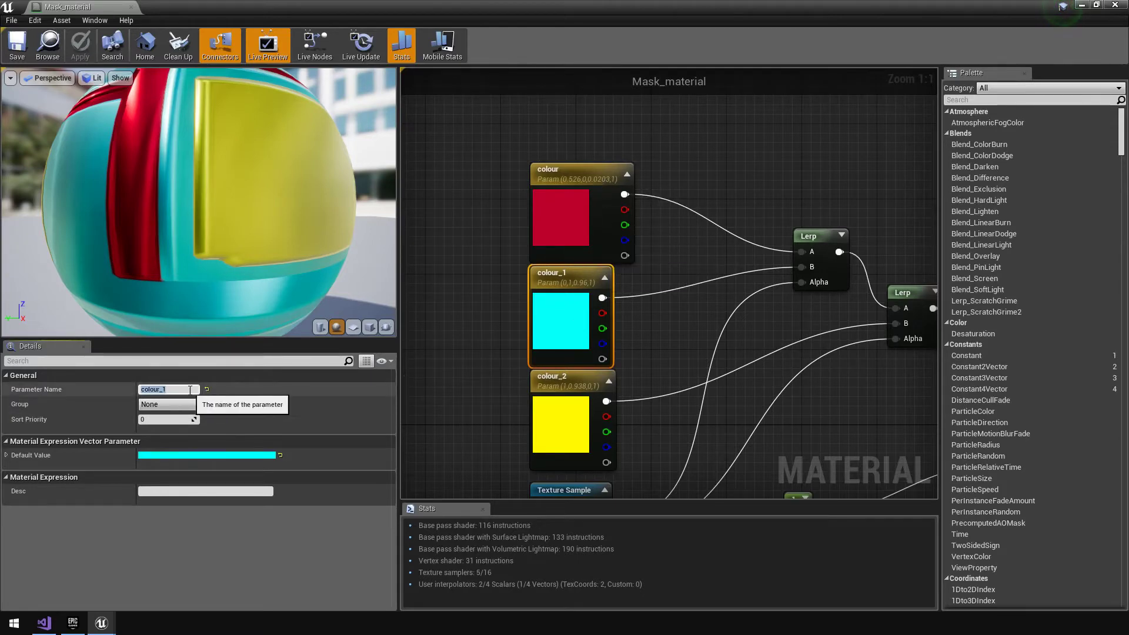
{"action": "left_click", "coordinate": [191, 390]}
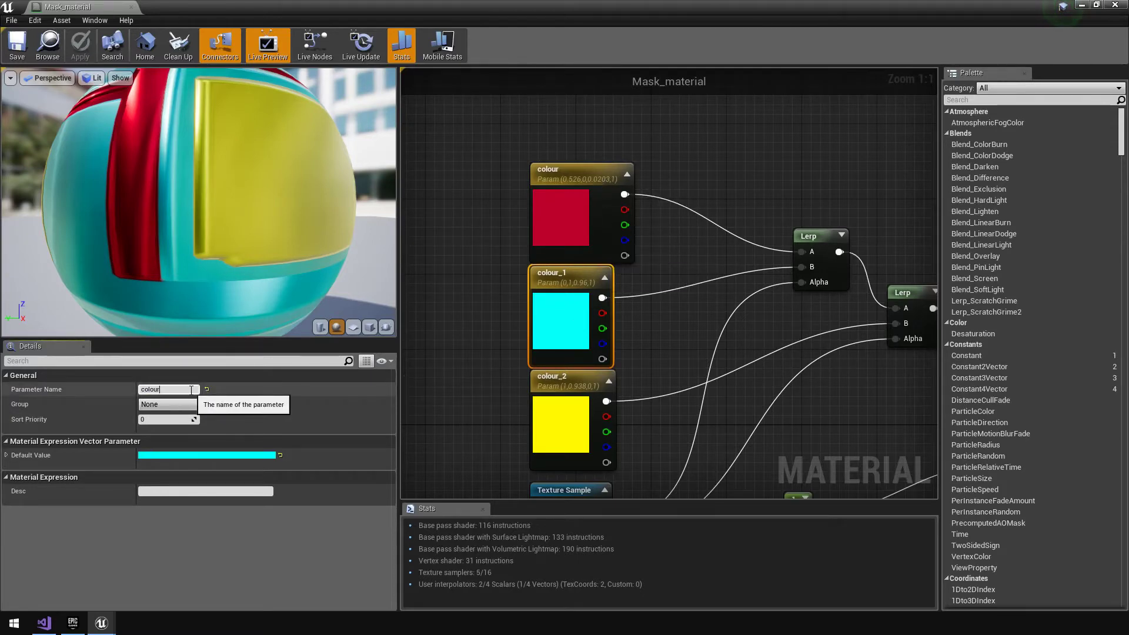
{"action": "key", "text": "Return"}
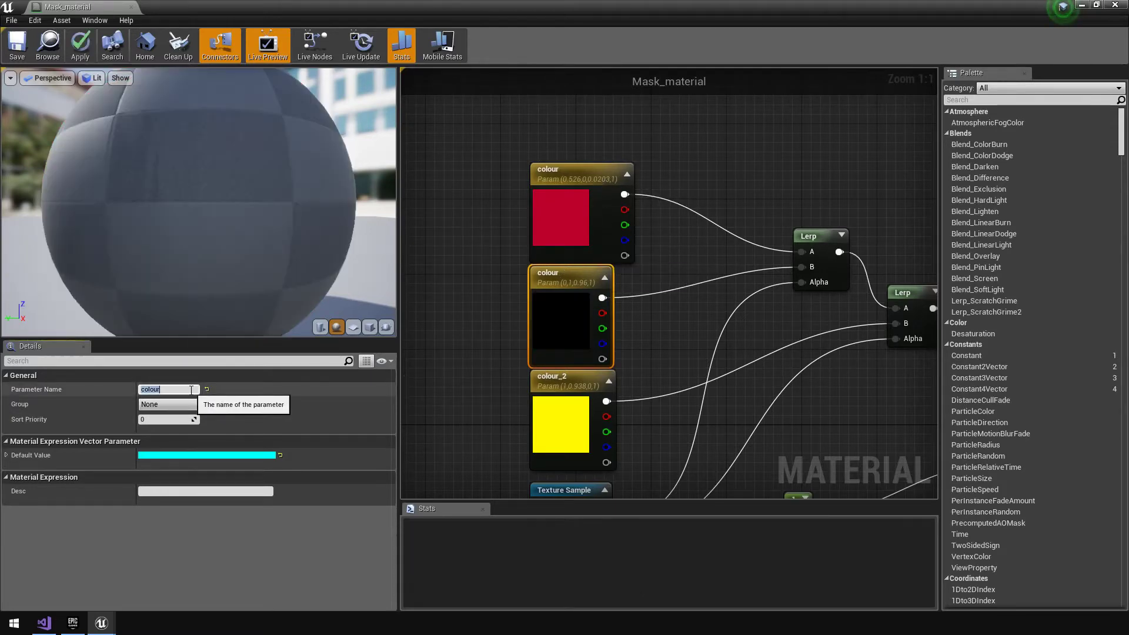
Set the upper colour parameter's default value to muted red (R 0.526042, G 0.126031, B 0.126031).
{"action": "left_click", "coordinate": [594, 210]}
{"action": "left_click", "coordinate": [561, 320]}
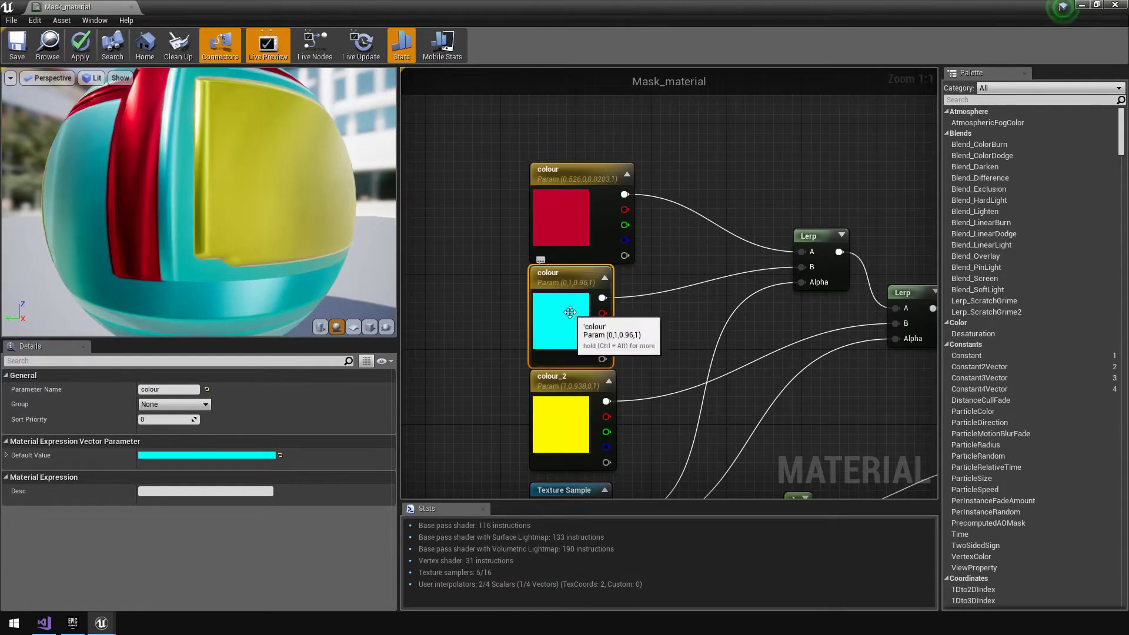
{"action": "left_click", "coordinate": [582, 212]}
{"action": "left_click", "coordinate": [184, 455]}
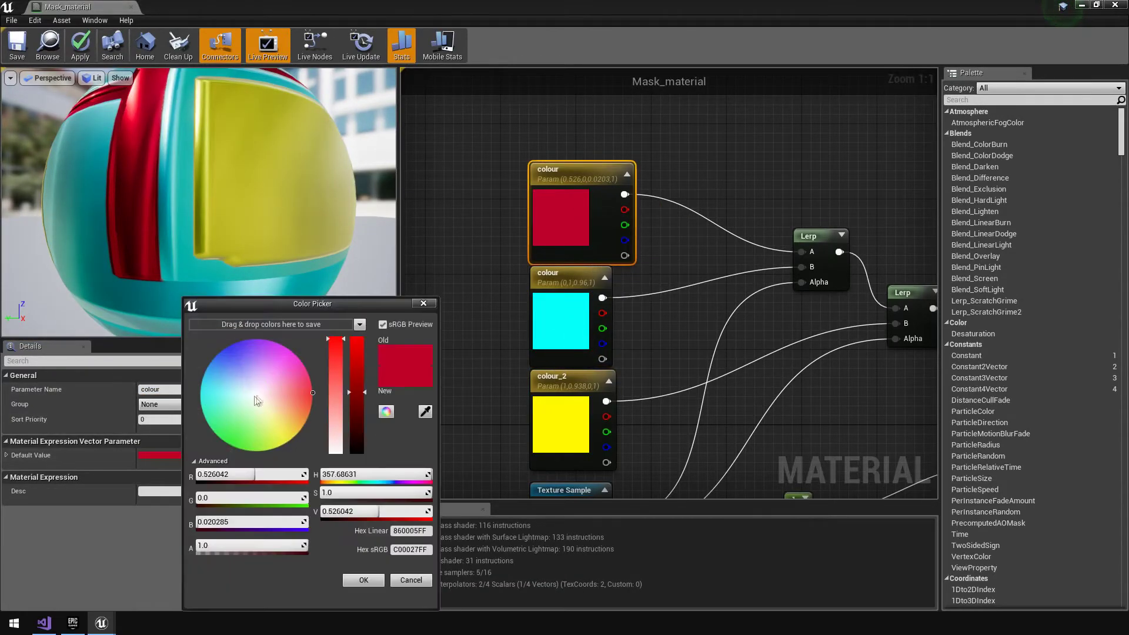
{"action": "left_click", "coordinate": [239, 394]}
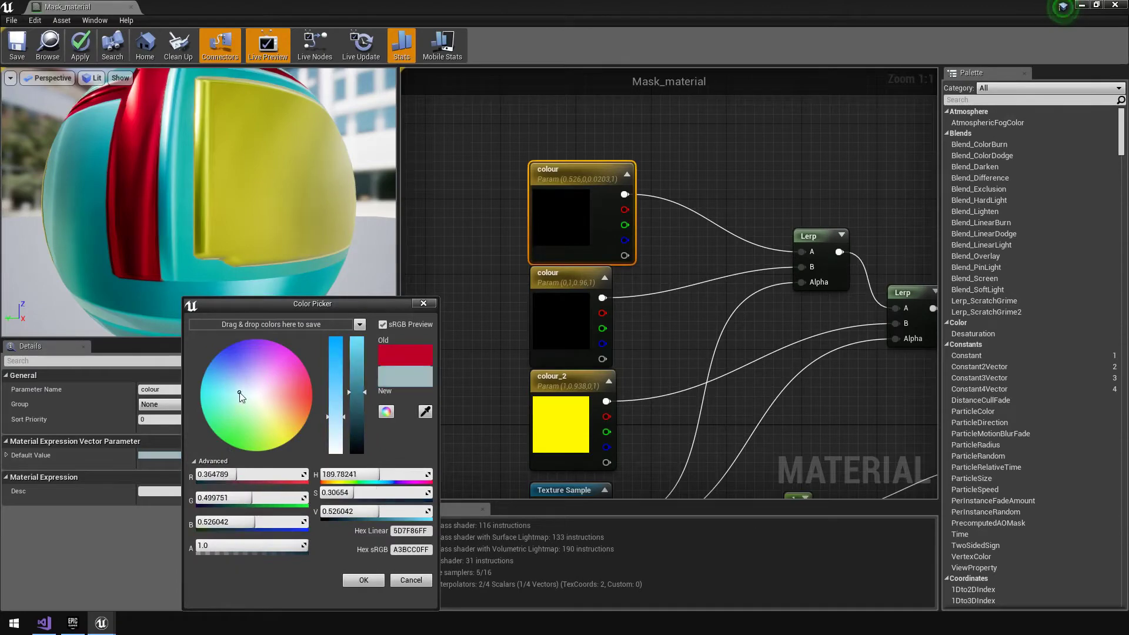
{"action": "left_click", "coordinate": [298, 395]}
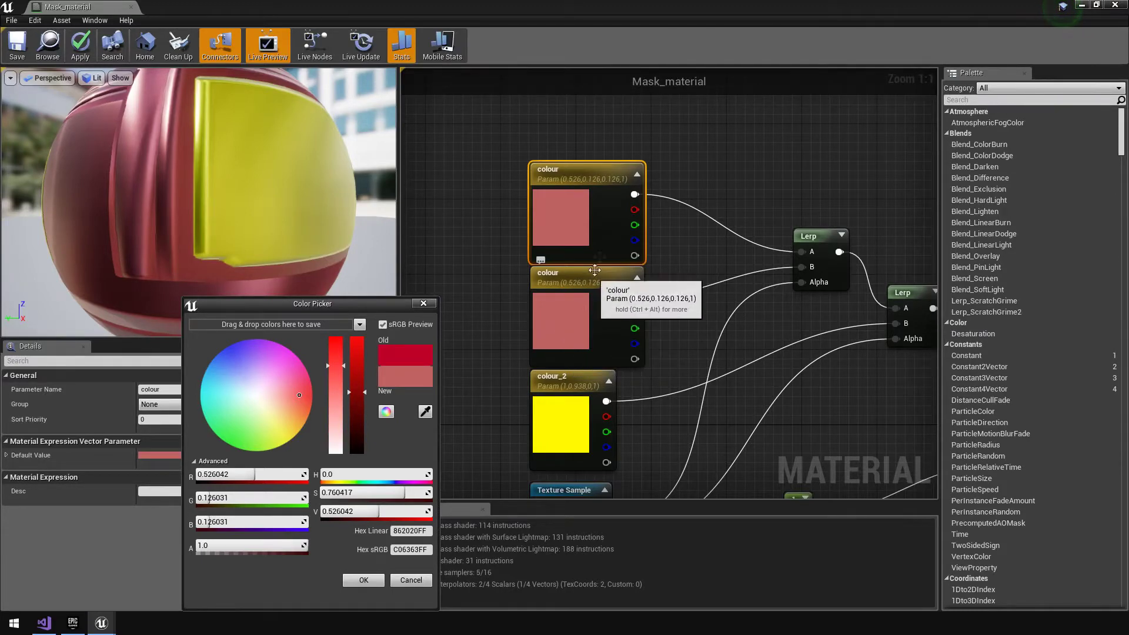
Duplicate the upper colour parameter node, move the copy beside the originals and delete it.
{"action": "left_click", "coordinate": [569, 168]}
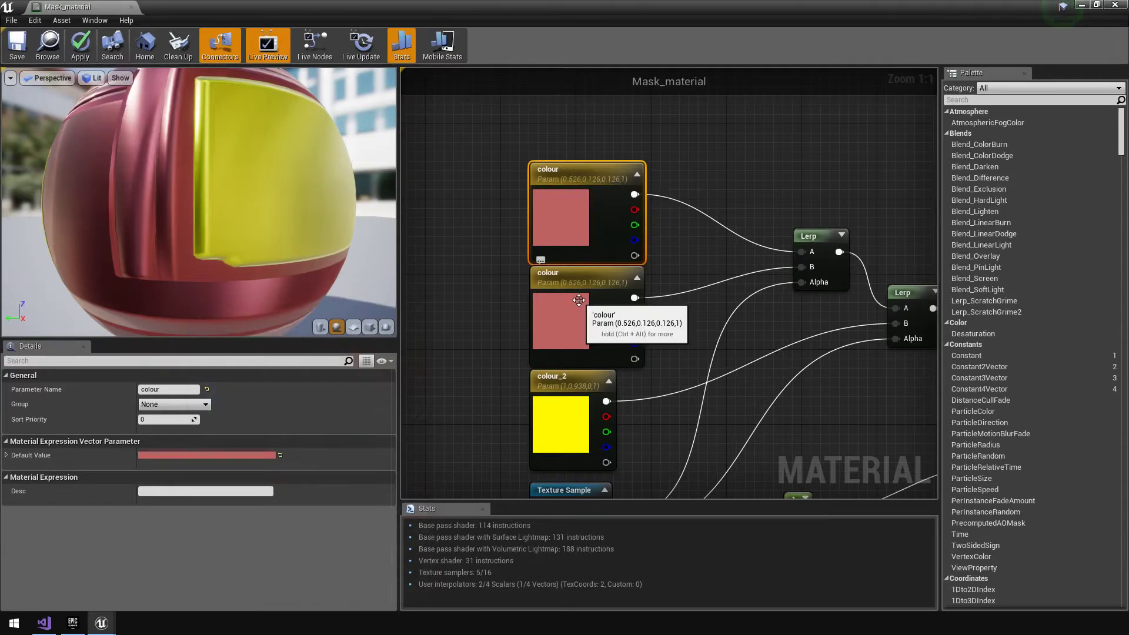
{"action": "key", "text": "ctrl+w"}
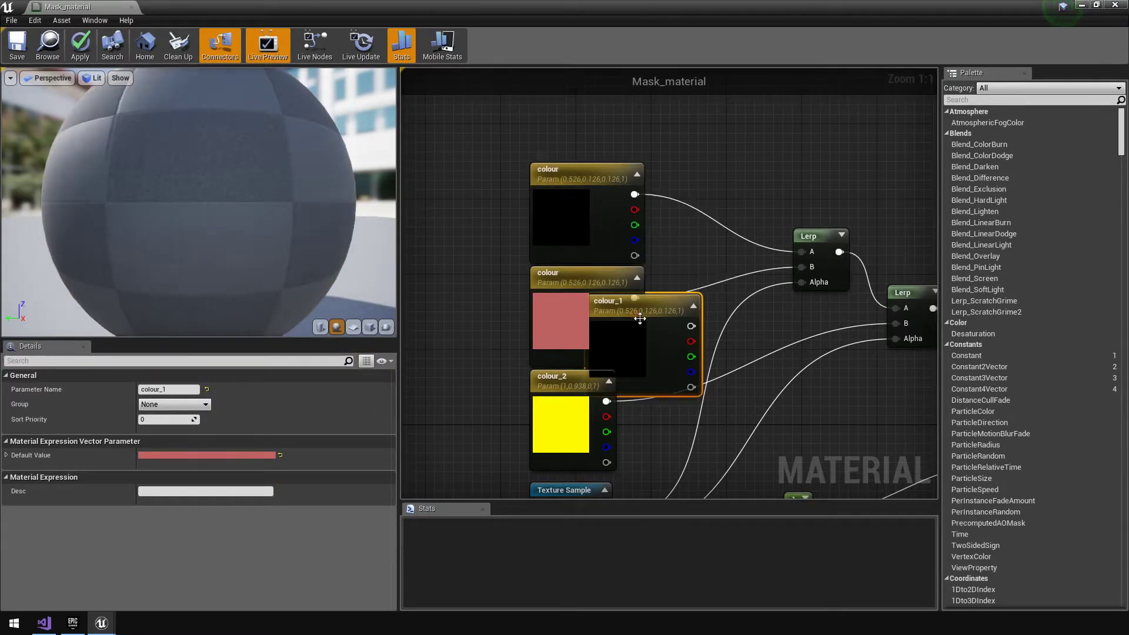
{"action": "left_click_drag", "start_coordinate": [641, 318], "coordinate": [725, 303]}
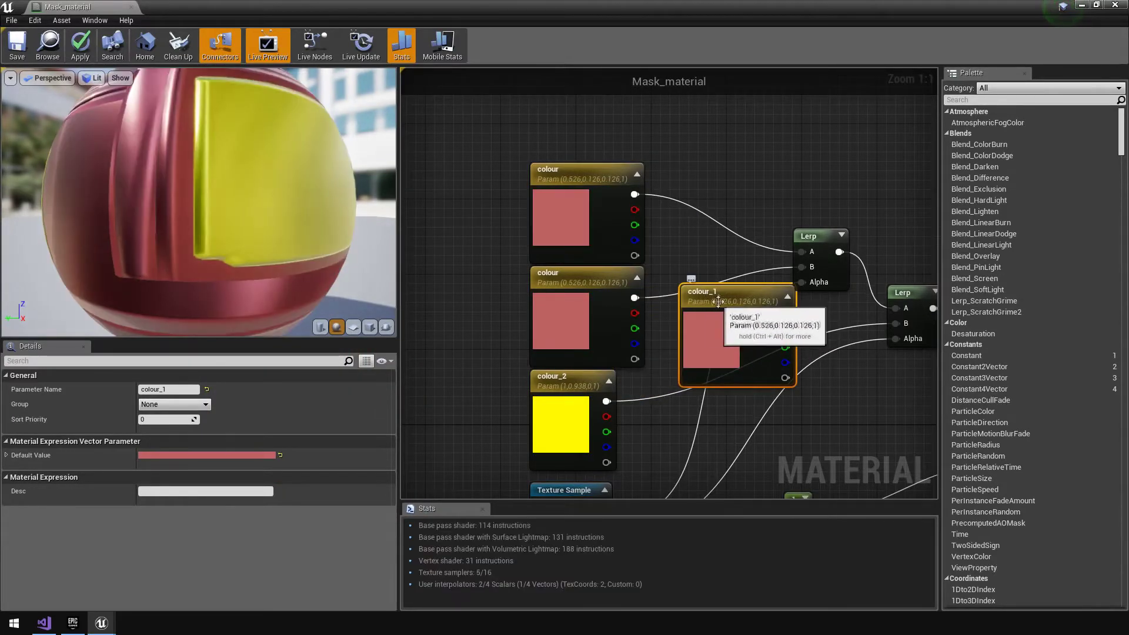
{"action": "left_click", "coordinate": [726, 293]}
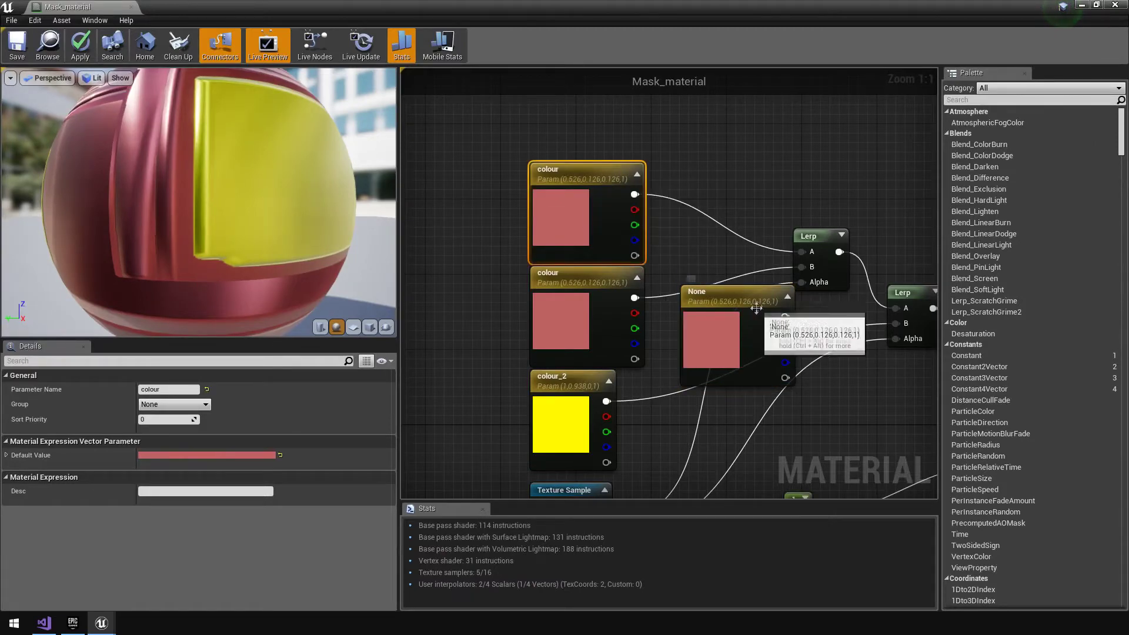
{"action": "key", "text": "Delete"}
Select the upper colour parameter node and switch the material preview shape to a plane.
{"action": "left_click", "coordinate": [593, 210]}
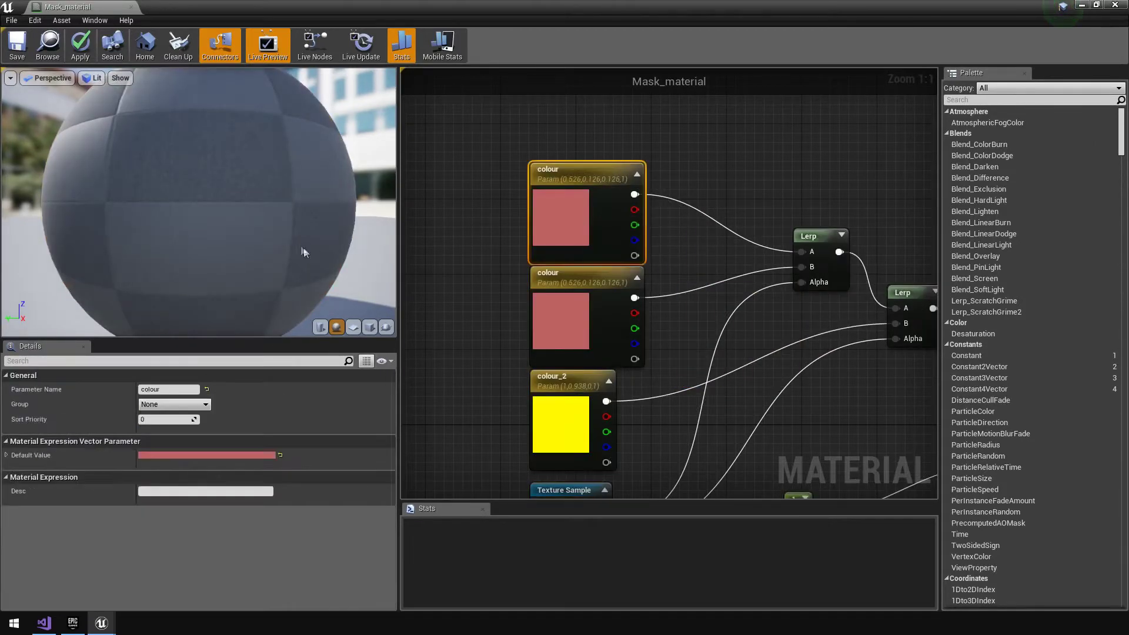
{"action": "left_click", "coordinate": [354, 327]}
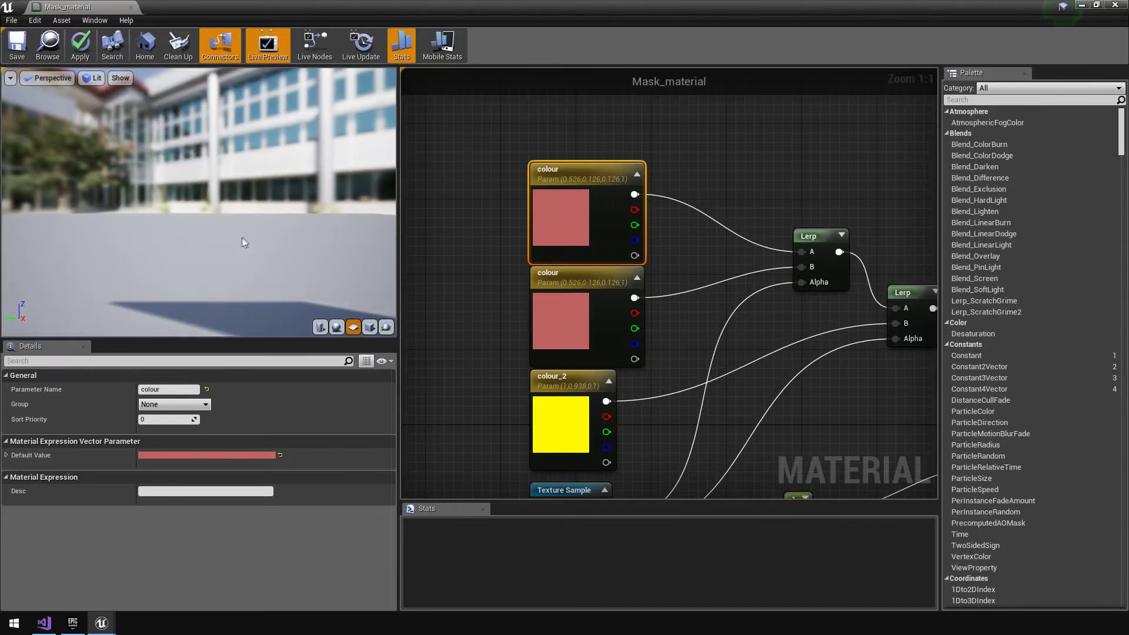
{"action": "mouse_move", "coordinate": [245, 245]}
{"action": "left_mouse_down"}
{"action": "mouse_move", "coordinate": [200, 250]}
{"action": "mouse_move", "coordinate": [244, 240]}
{"action": "left_mouse_up"}
{"action": "scroll", "coordinate": [219, 262], "scroll_direction": "up", "scroll_amount": 6}
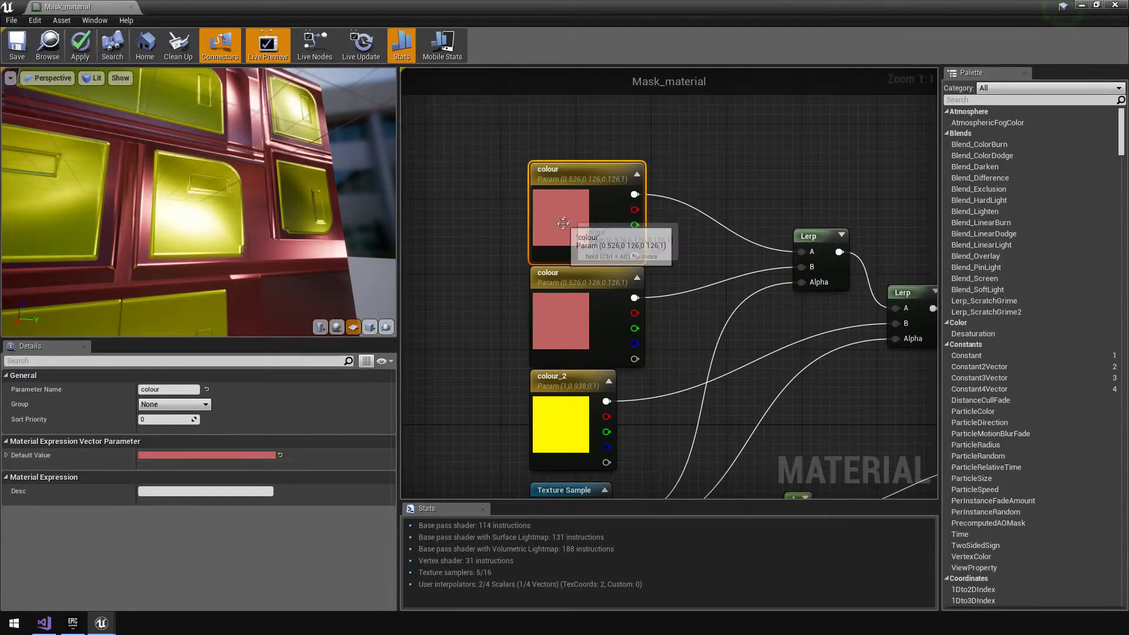
Leave the upper parameter's default colour as it is and rename the parameter as Base.
{"action": "left_click", "coordinate": [249, 454]}
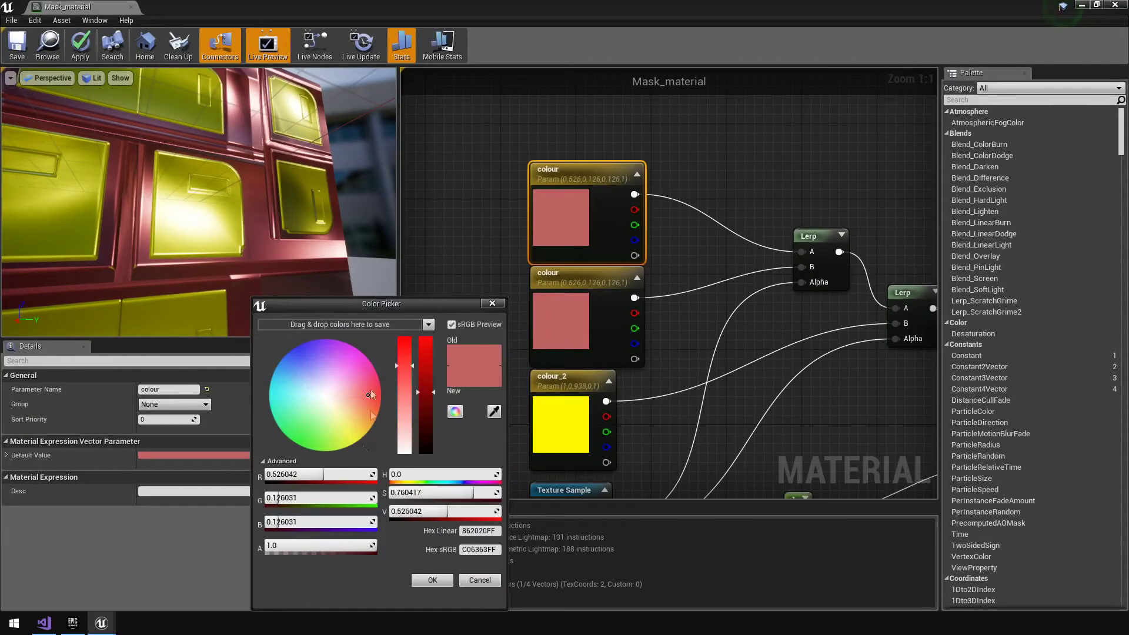
{"action": "left_click", "coordinate": [480, 580]}
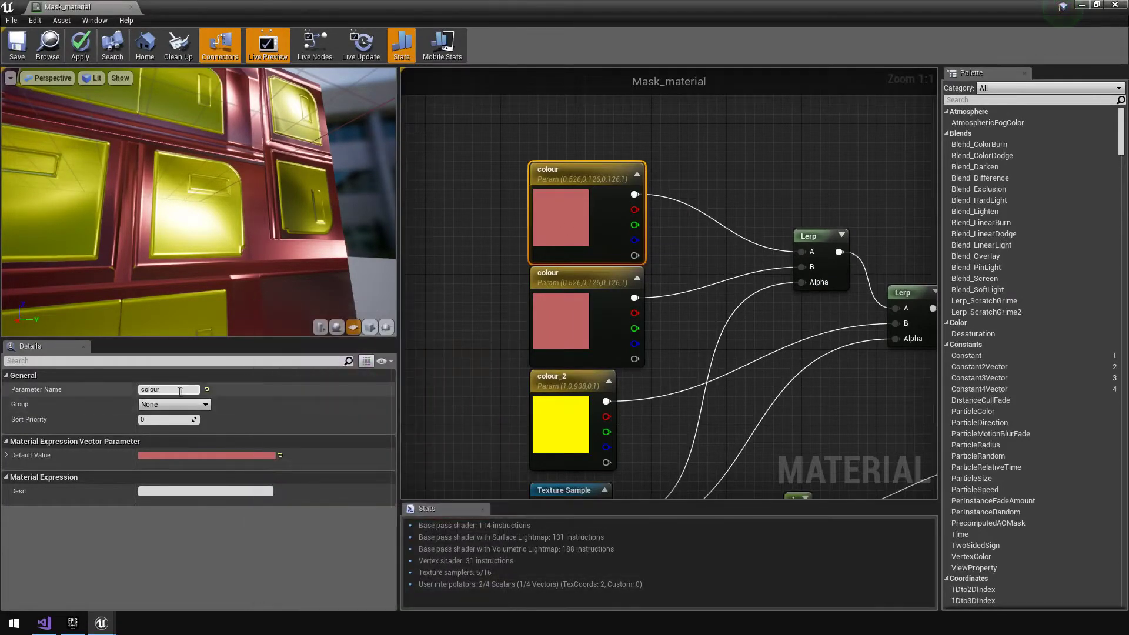
{"action": "type", "text": "Base"}
{"action": "key", "text": "Return"}
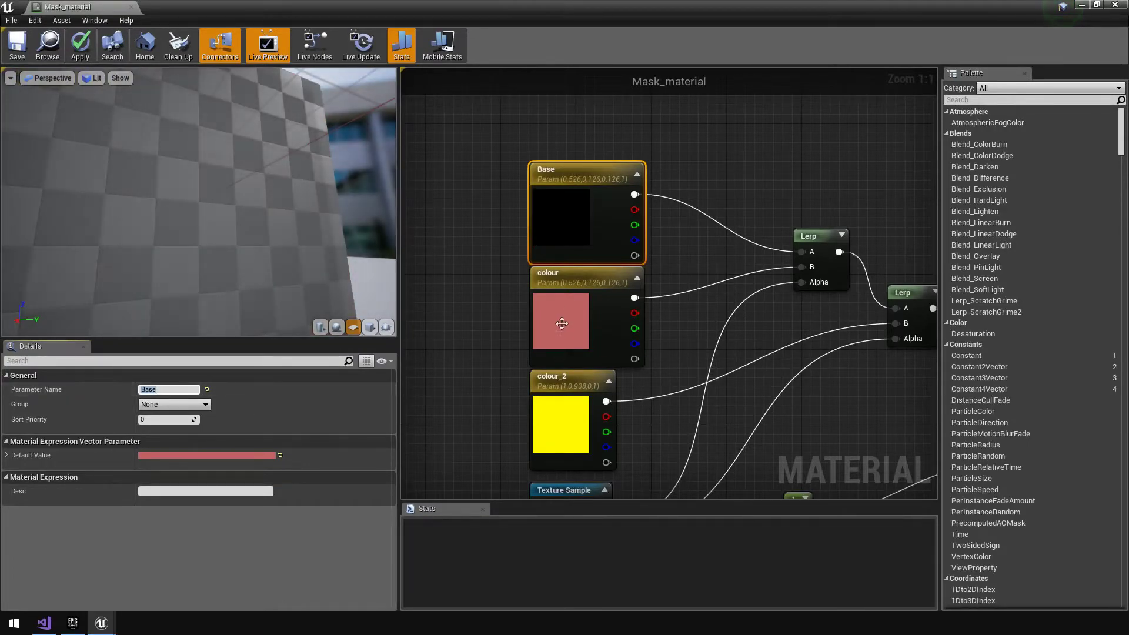
Set the default value of the colour parameter to green (R 0.27538, G 0.526042, B 0.172406).
{"action": "left_click", "coordinate": [552, 298]}
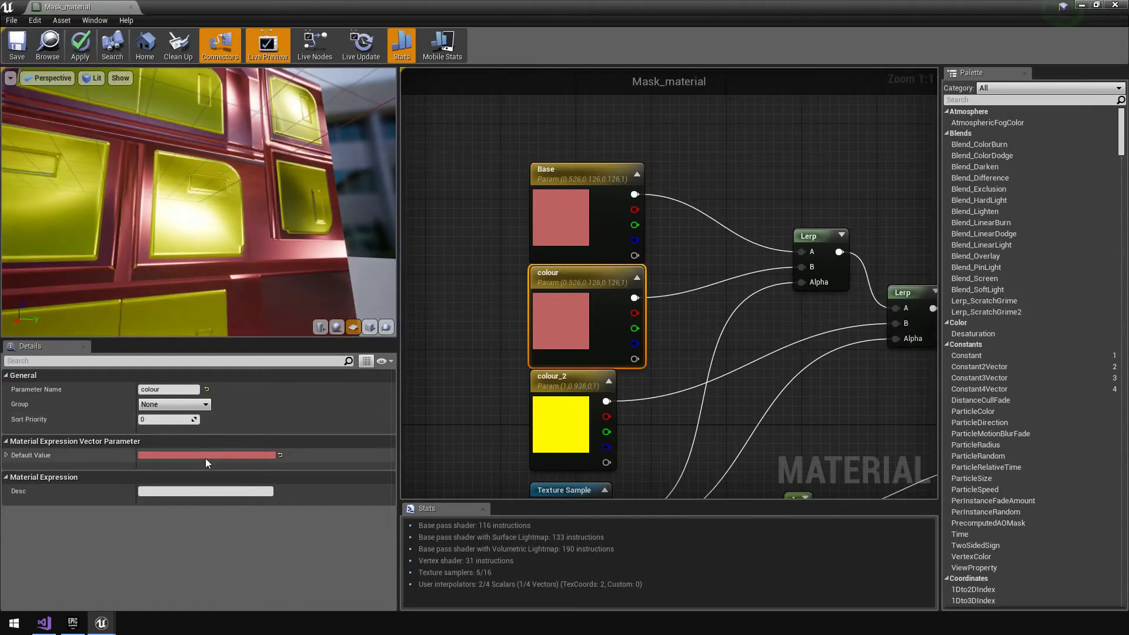
{"action": "left_click", "coordinate": [205, 458]}
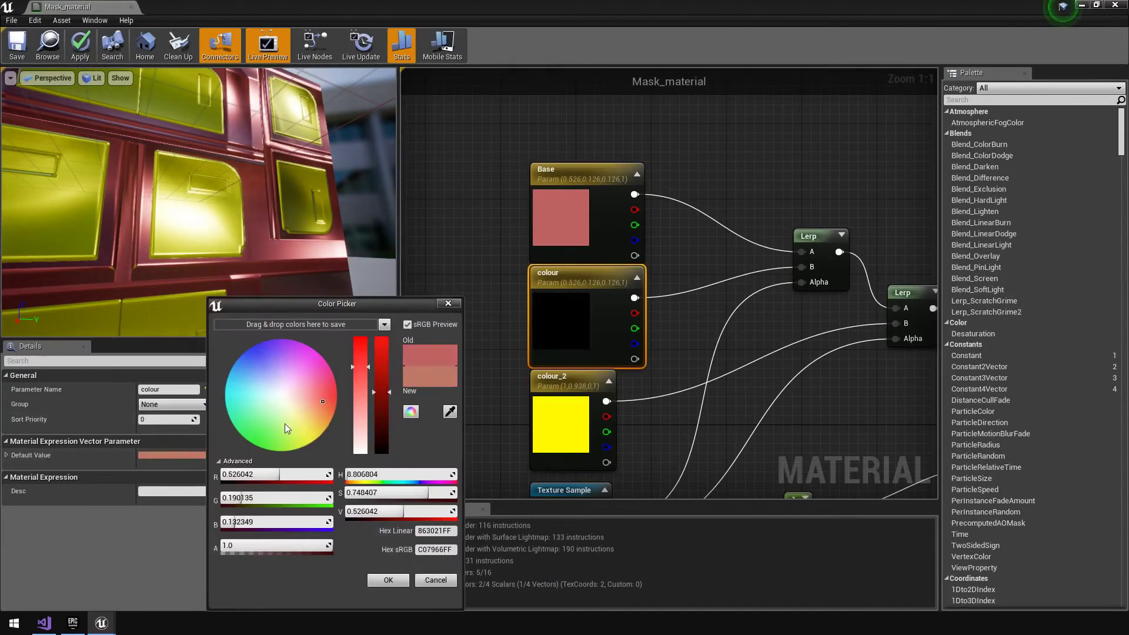
{"action": "left_click", "coordinate": [272, 431]}
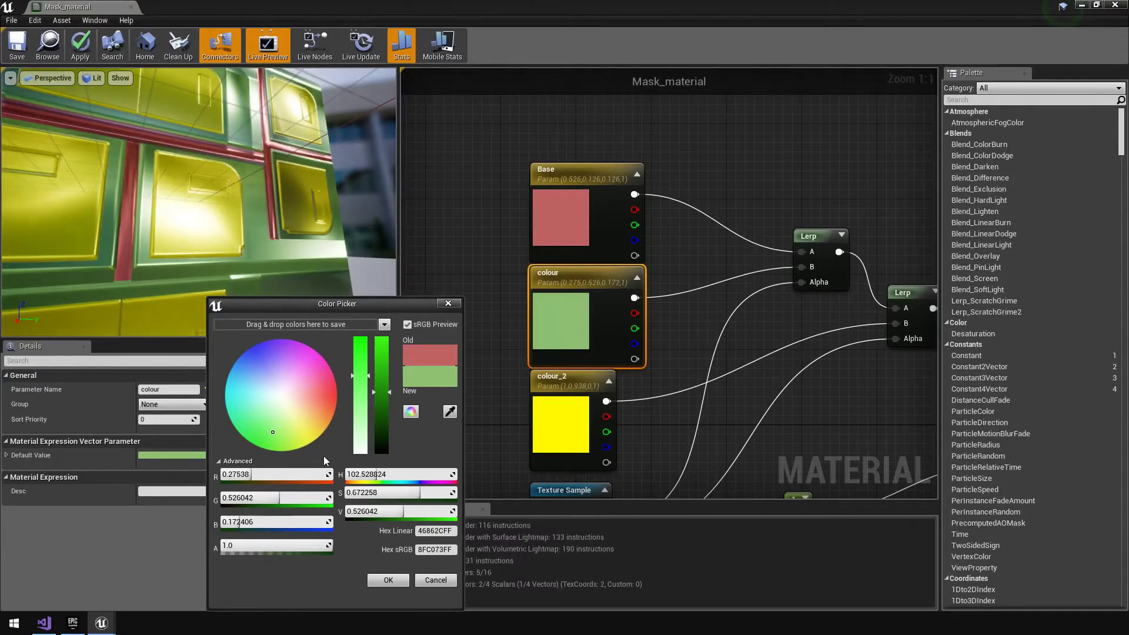
{"action": "left_click", "coordinate": [389, 580]}
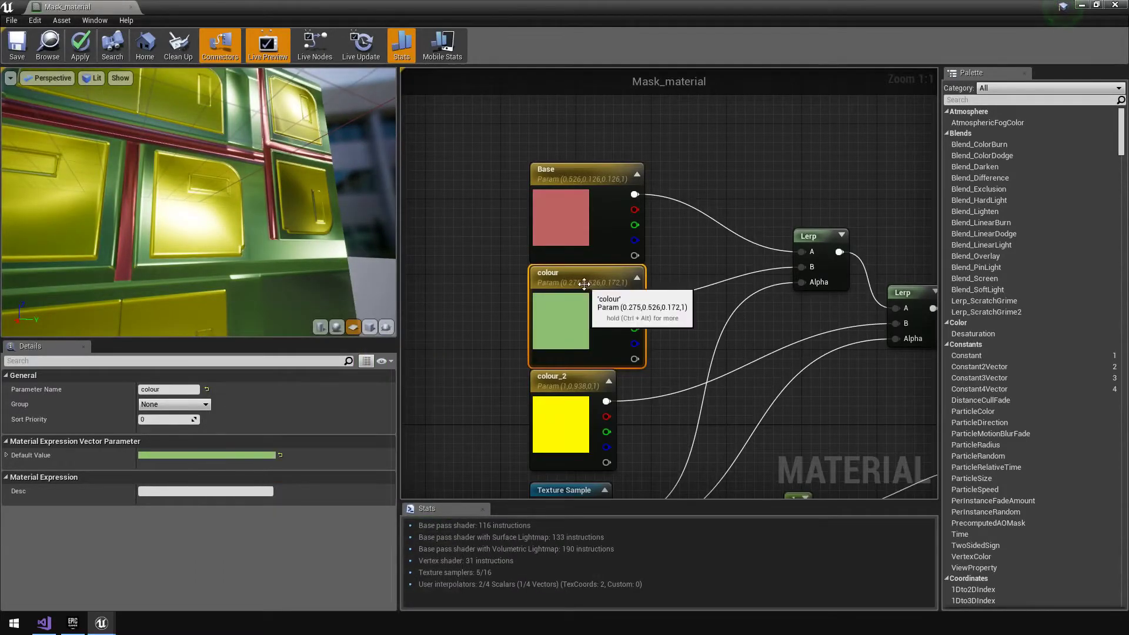
Rename the red Base colour parameter as trim.
{"action": "left_click", "coordinate": [570, 206]}
{"action": "left_click", "coordinate": [566, 317]}
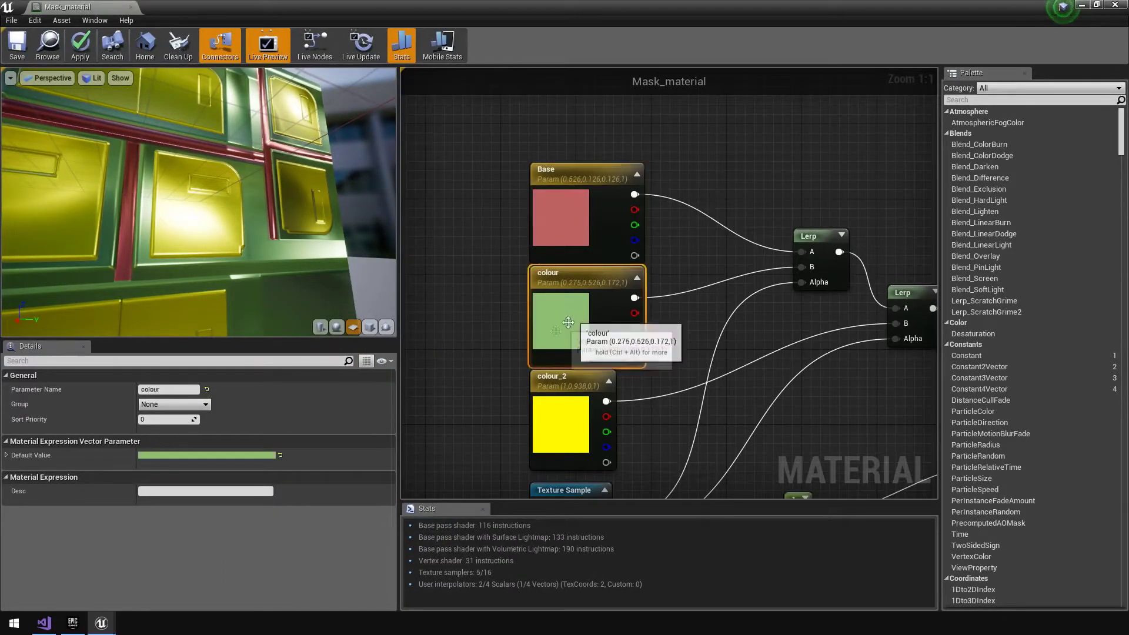
{"action": "left_click", "coordinate": [587, 190]}
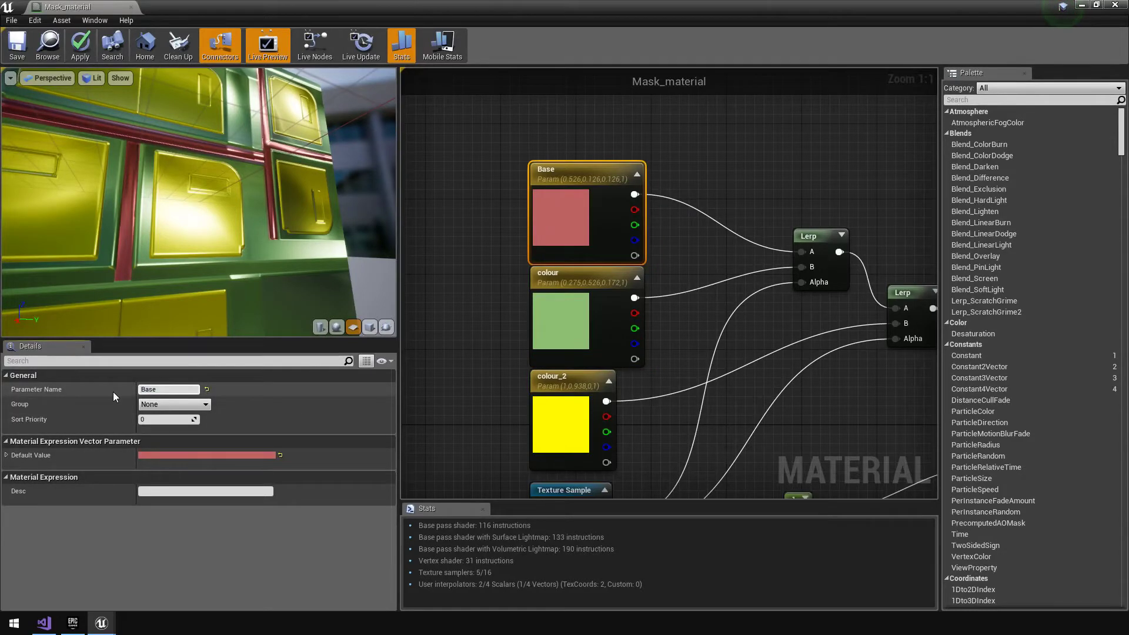
{"action": "type", "text": "trim"}
{"action": "key", "text": "Return"}
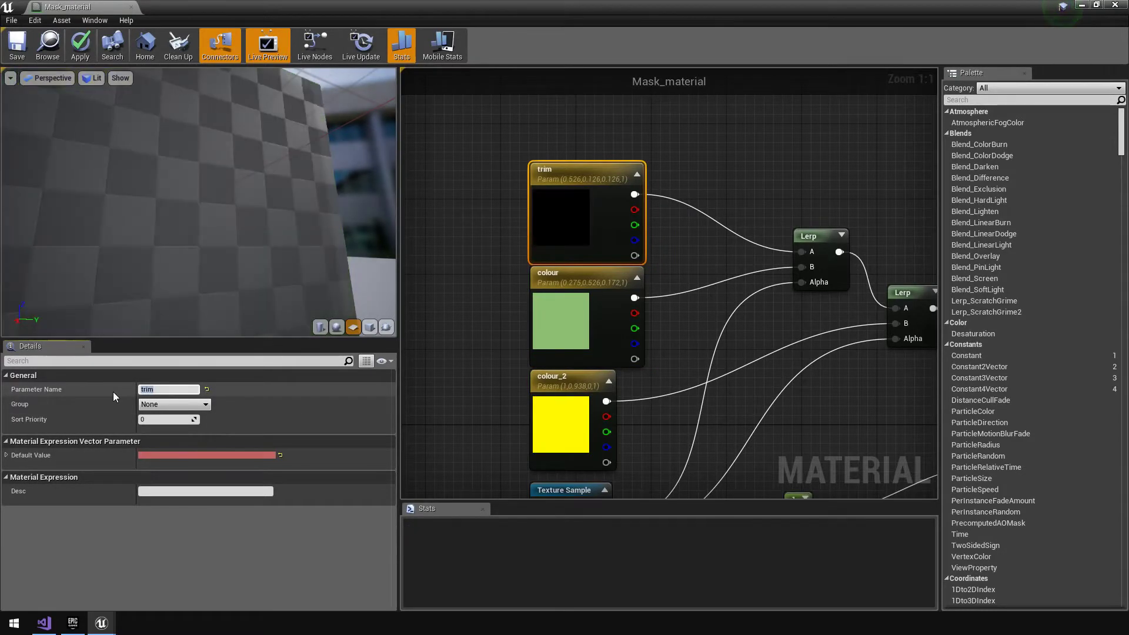
Rename the green colour parameter as Base.
{"action": "left_click", "coordinate": [581, 290]}
{"action": "left_click", "coordinate": [166, 390]}
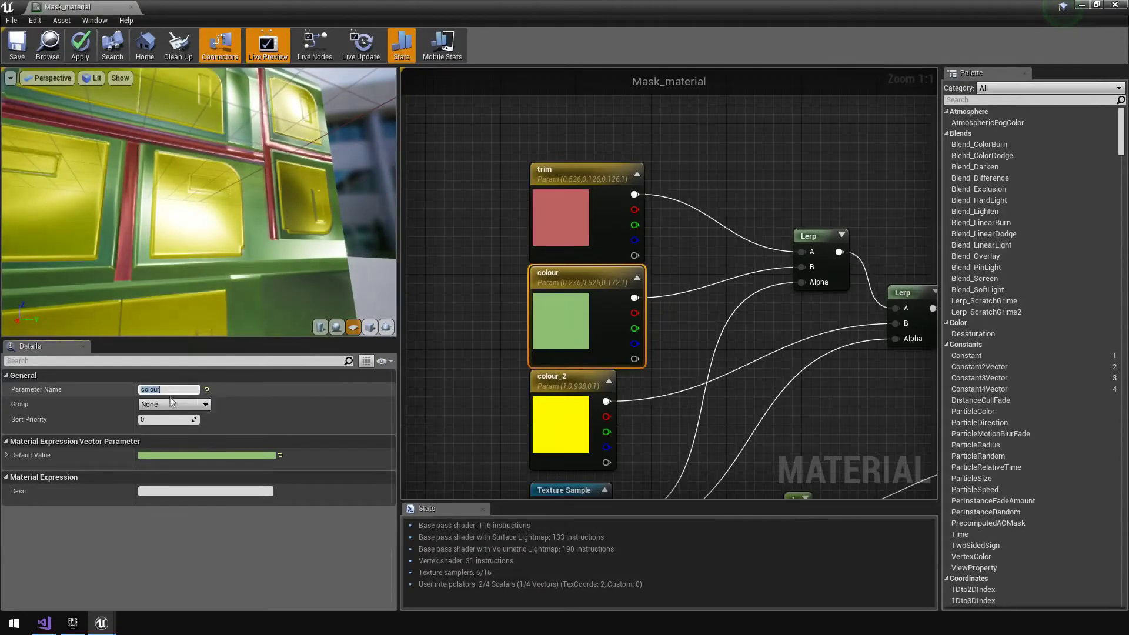
{"action": "type", "text": "Base"}
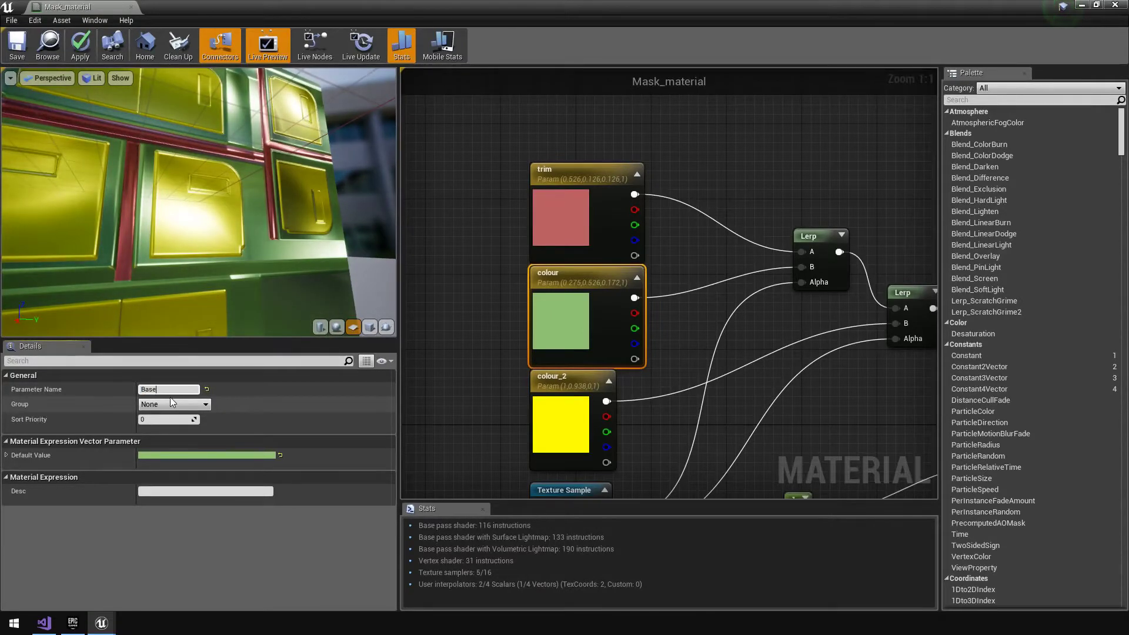
{"action": "key", "text": "Return"}
Rename the yellow colour_2 parameter as details.
{"action": "left_click", "coordinate": [553, 414]}
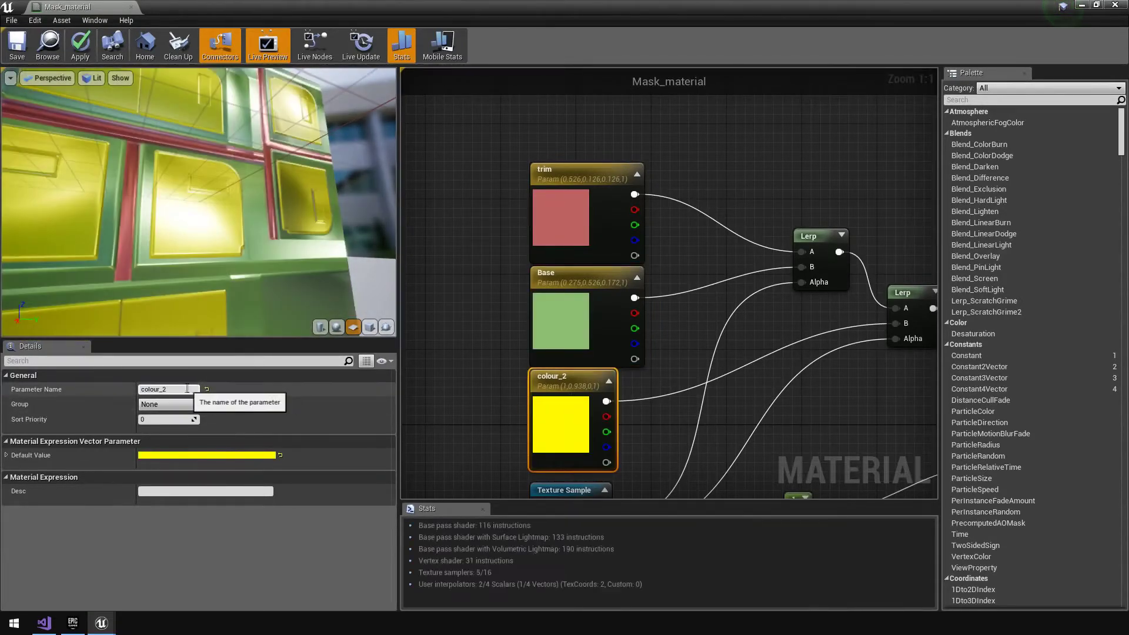
{"action": "left_click_drag", "start_coordinate": [145, 389], "coordinate": [86, 383]}
{"action": "key", "text": "BackSpace"}
{"action": "key", "text": "Delete"}
{"action": "key", "text": "Delete"}
{"action": "key", "text": "Delete"}
{"action": "key", "text": "Delete"}
{"action": "key", "text": "Delete"}
{"action": "key", "text": "Delete"}
{"action": "key", "text": "Delete"}
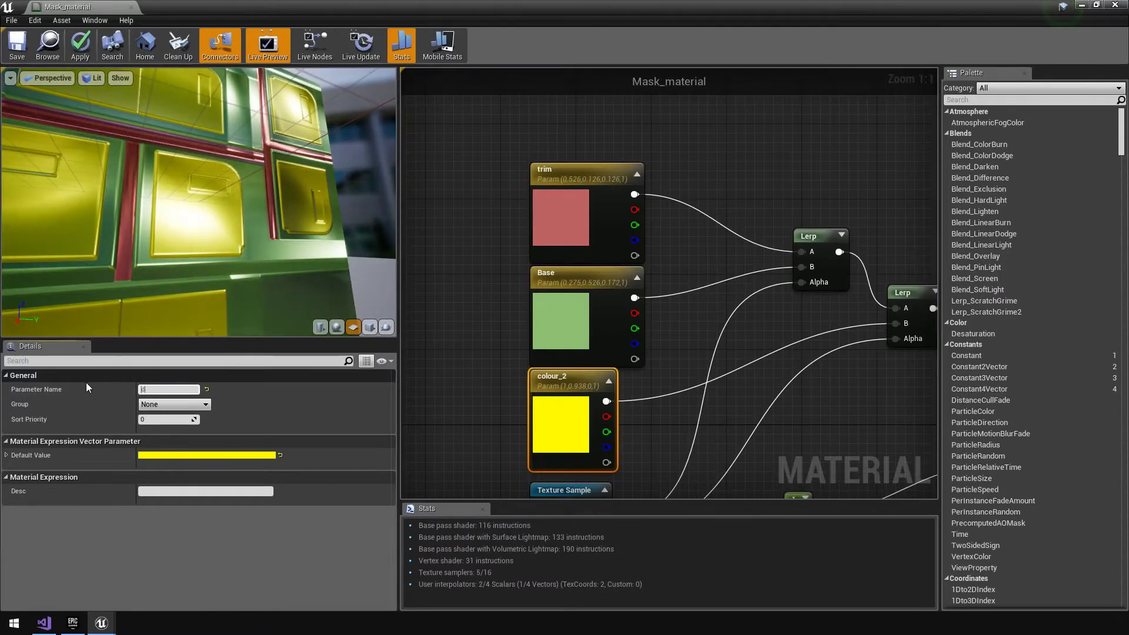
{"action": "type", "text": "details"}
{"action": "key", "text": "Return"}
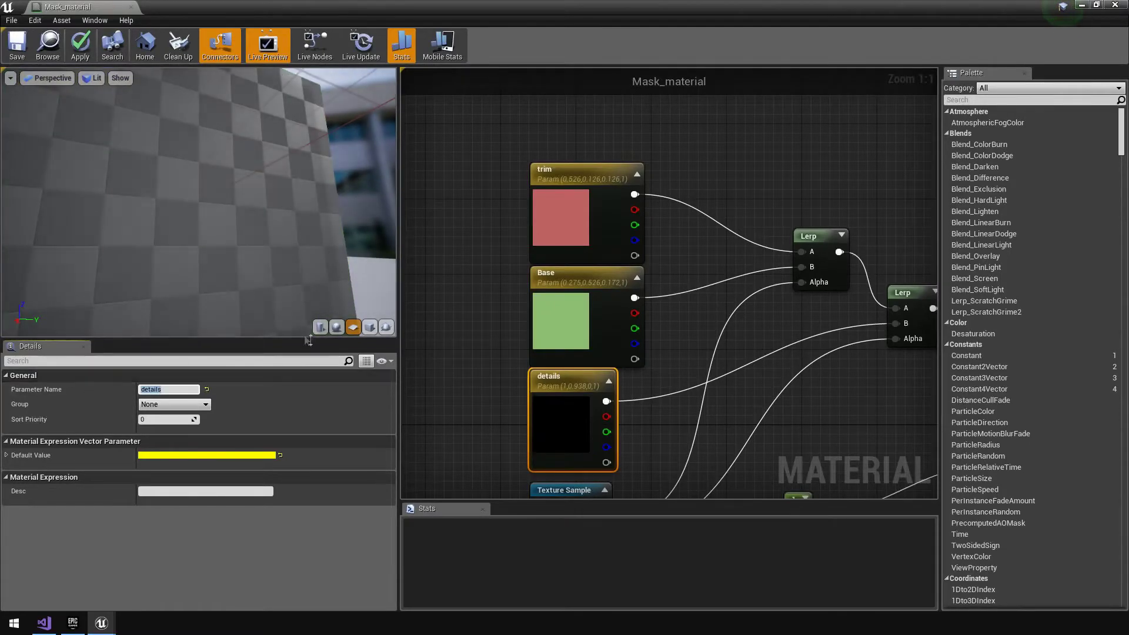
Move the 1 and 0.3 constant nodes further away from the Mask_material output node to make room.
{"action": "right_click_drag", "start_coordinate": [736, 346], "coordinate": [738, 226]}
{"action": "right_click_drag", "start_coordinate": [603, 319], "coordinate": [615, 386]}
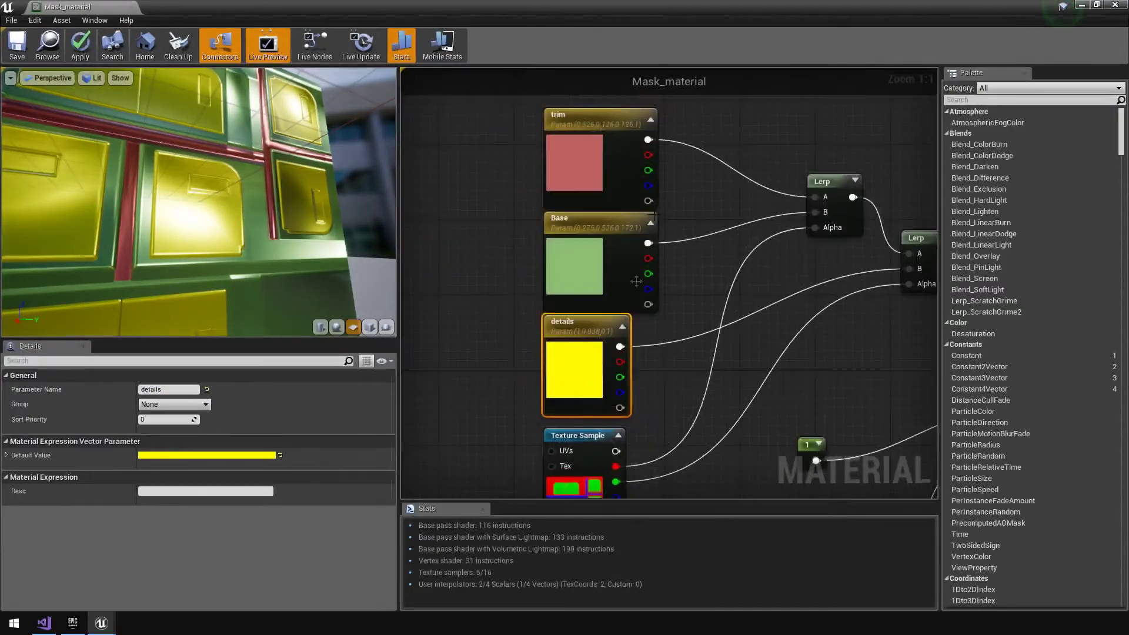
{"action": "right_click_drag", "start_coordinate": [745, 330], "coordinate": [530, 126]}
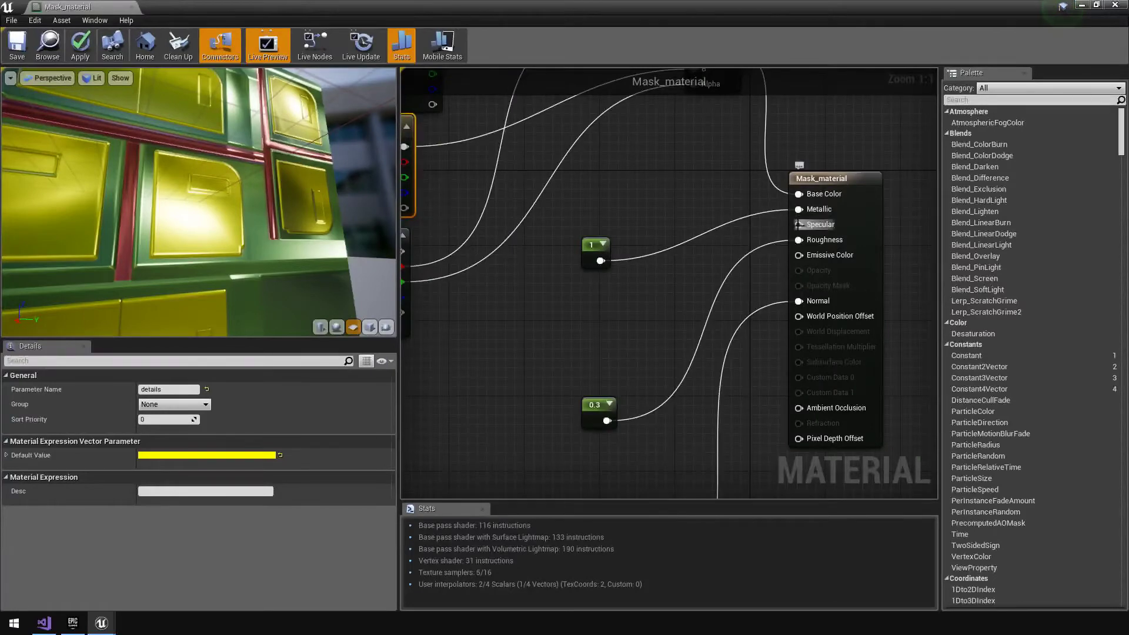
{"action": "right_click_drag", "start_coordinate": [675, 239], "coordinate": [730, 257]}
{"action": "left_click_drag", "start_coordinate": [644, 263], "coordinate": [624, 273]}
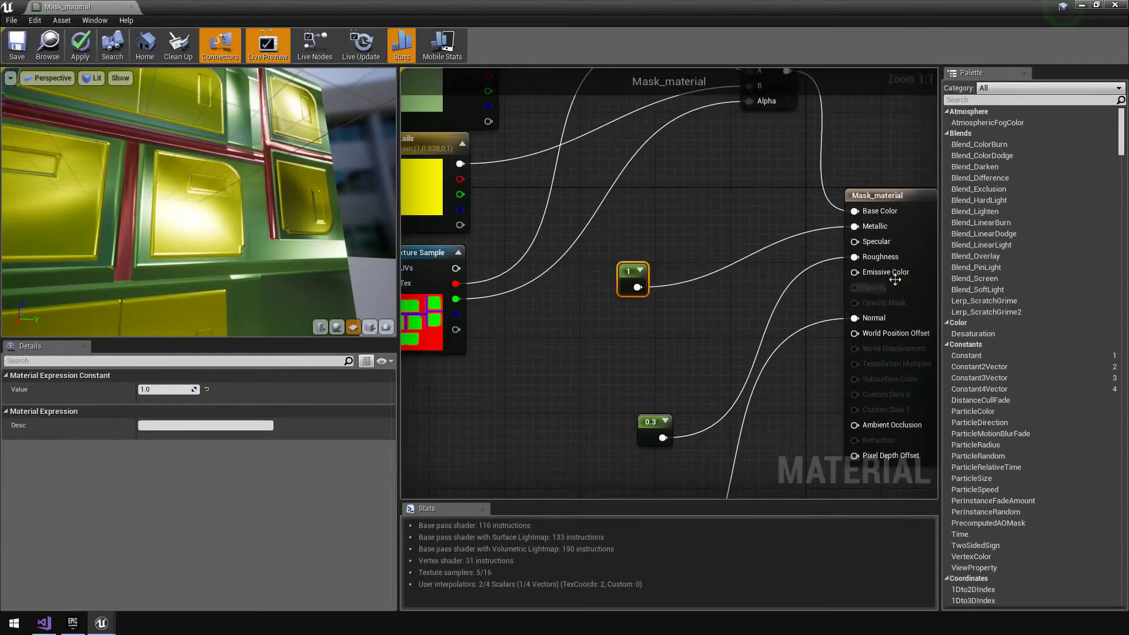
{"action": "left_click_drag", "start_coordinate": [647, 417], "coordinate": [610, 379]}
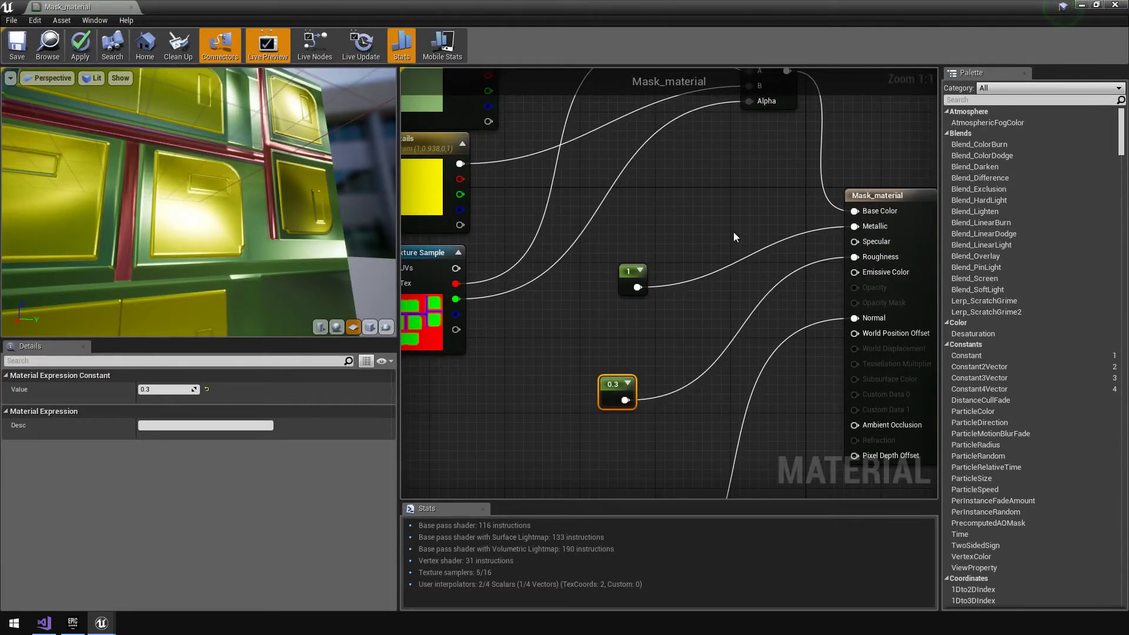
Add a ScalarParameter node and connect it to the material's Metallic input in place of the constant 1.
{"action": "right_click", "coordinate": [719, 206]}
{"action": "type", "text": "scala"}
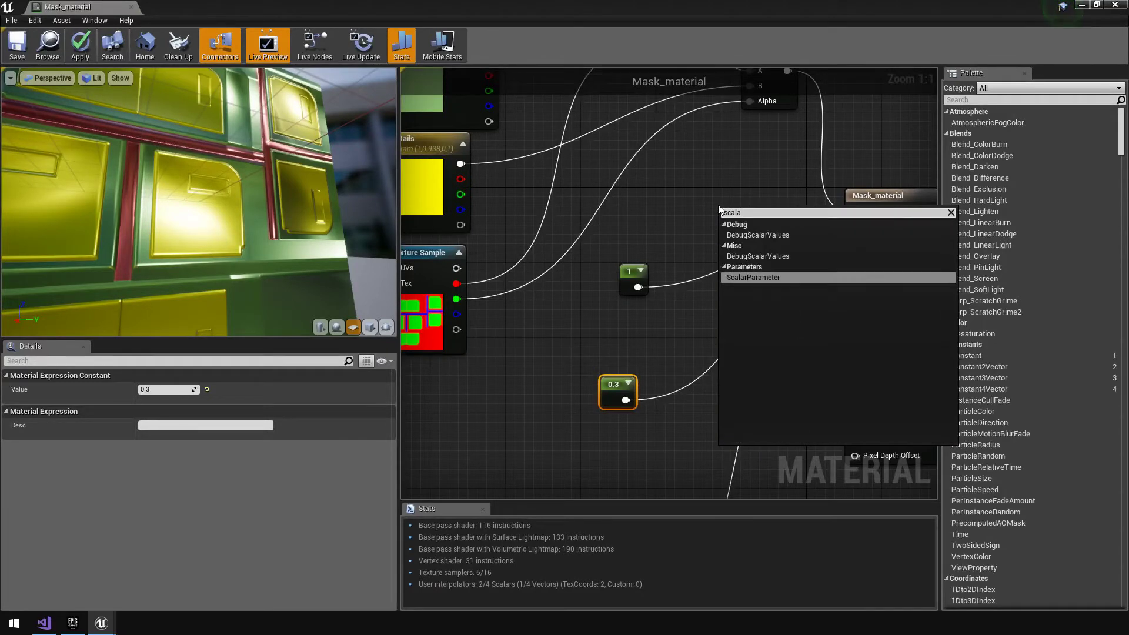
{"action": "left_click", "coordinate": [768, 277]}
{"action": "left_click_drag", "start_coordinate": [632, 272], "coordinate": [603, 290]}
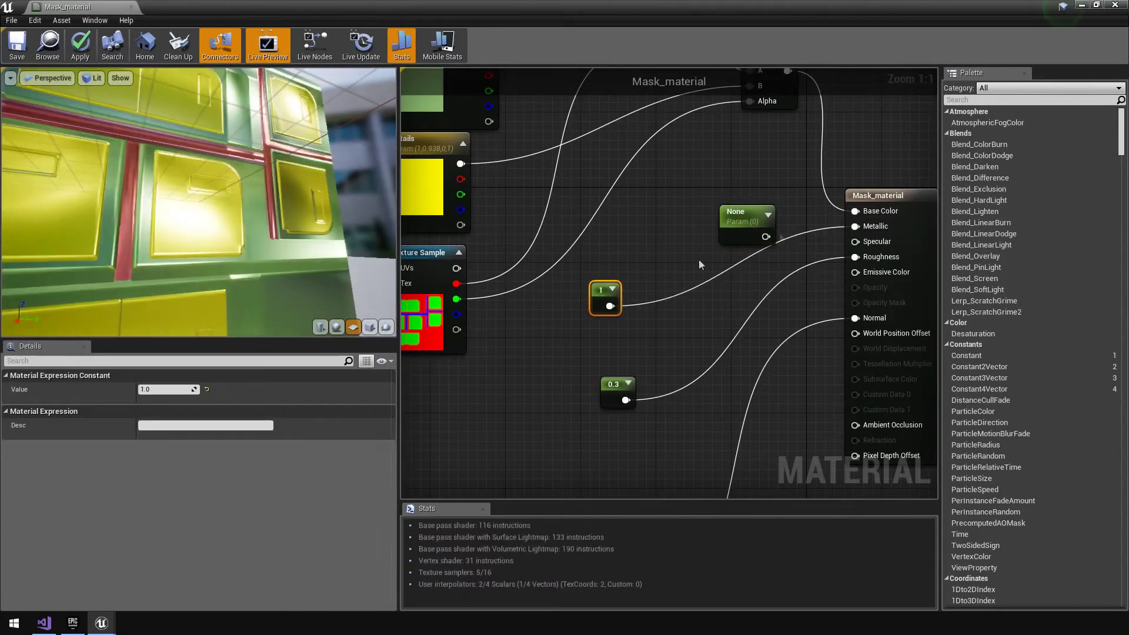
{"action": "left_click_drag", "start_coordinate": [766, 237], "coordinate": [858, 228]}
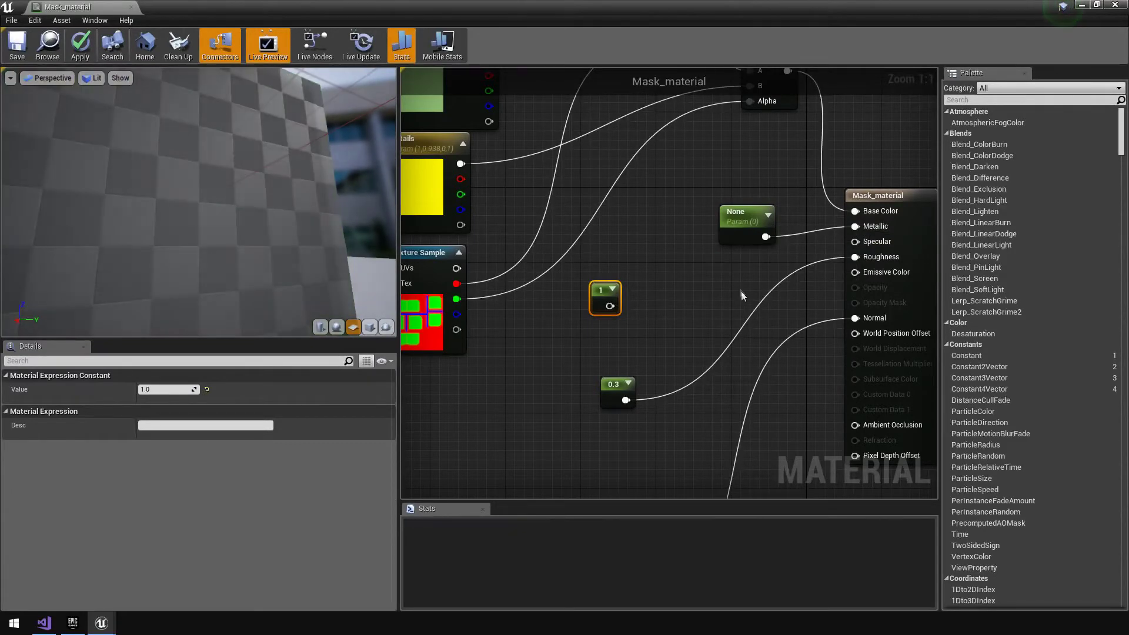
{"action": "left_click_drag", "start_coordinate": [740, 223], "coordinate": [676, 252]}
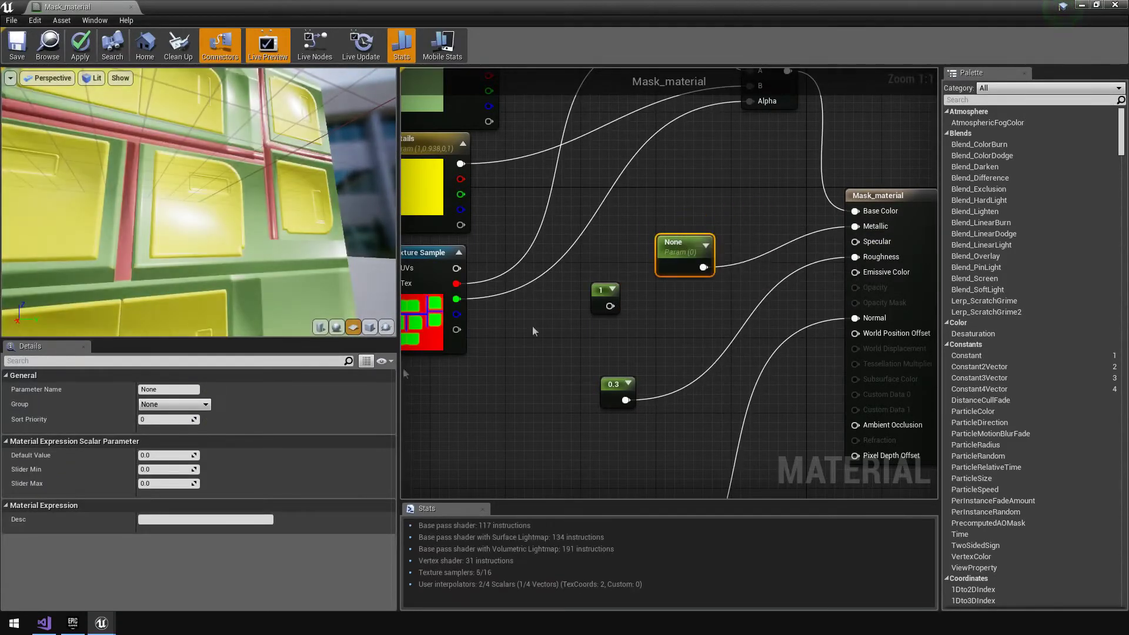
Name the scalar parameter feeding the Metallic input Metallic.
{"action": "left_click", "coordinate": [184, 388]}
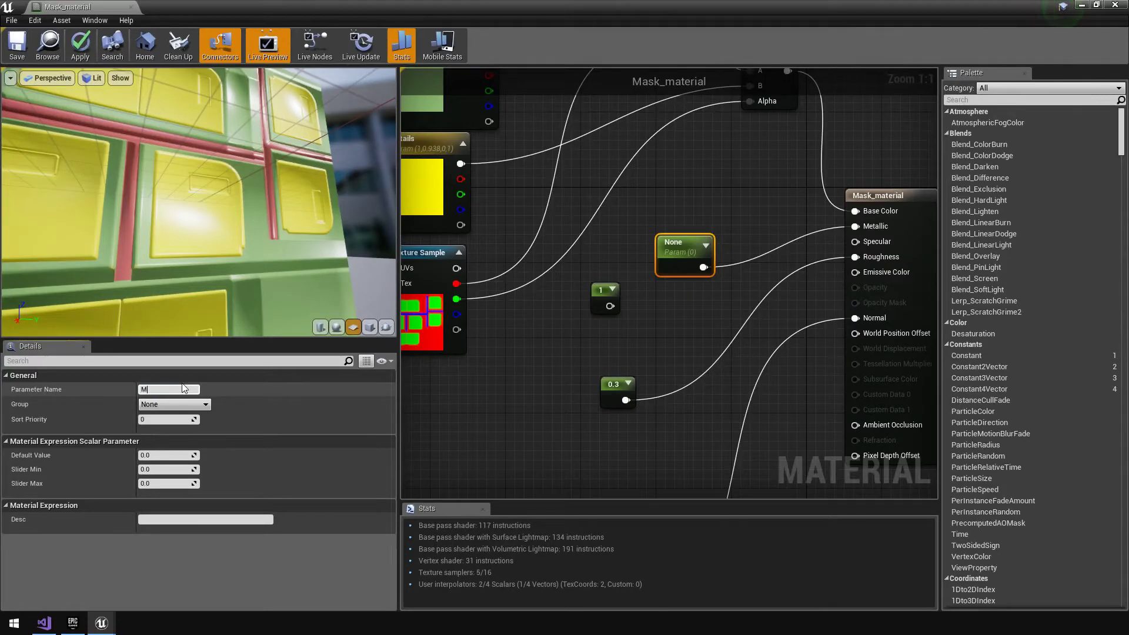
{"action": "type", "text": "MEtallic"}
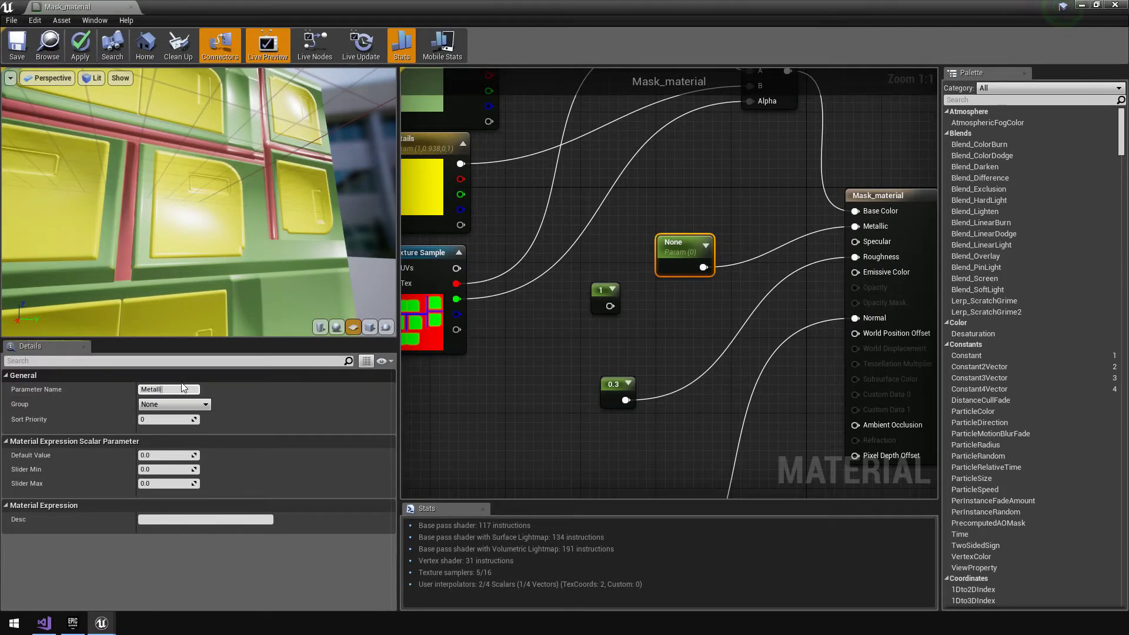
{"action": "type", "text": "ic"}
{"action": "key", "text": "Return"}
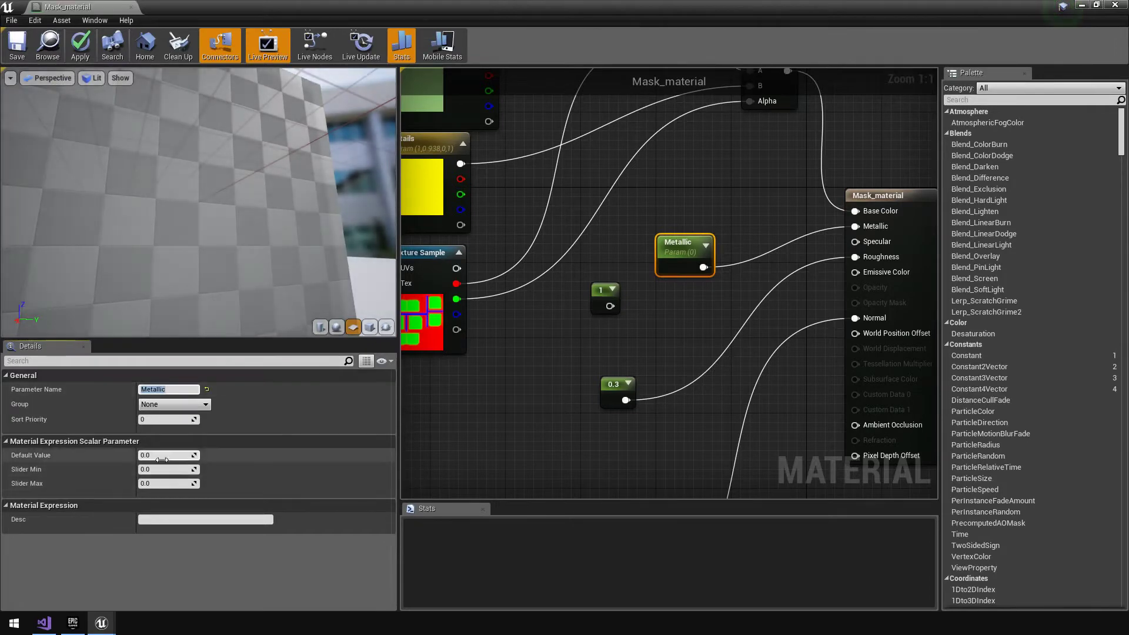
Set the Metallic parameter's default value to 1 and its slider maximum to 1.
{"action": "left_click", "coordinate": [163, 457]}
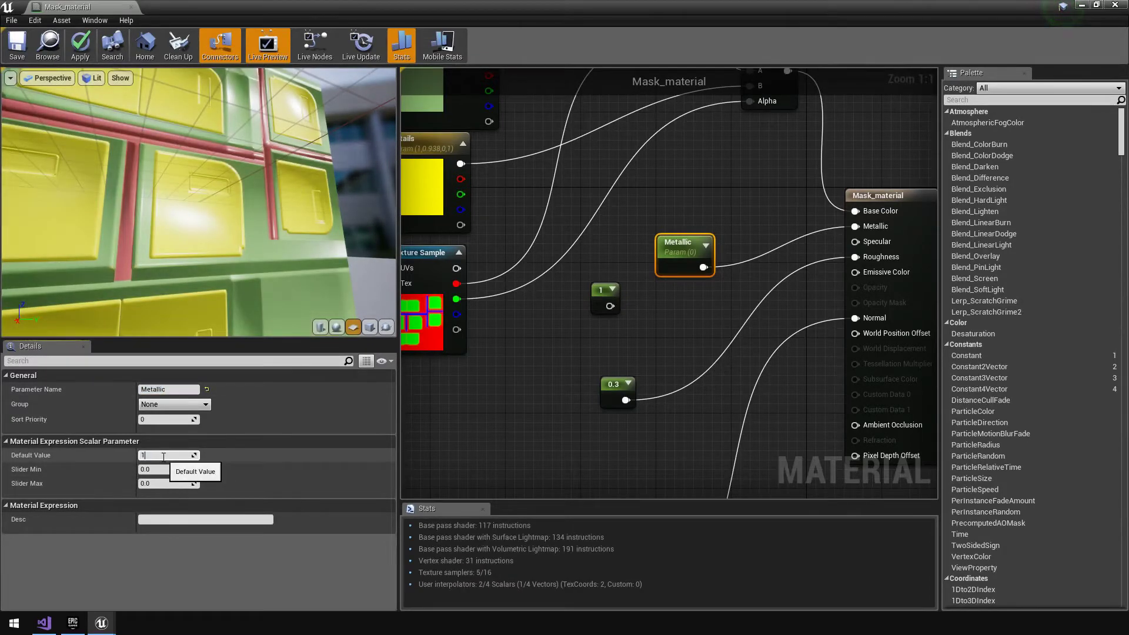
{"action": "type", "text": "1"}
{"action": "key", "text": "Return"}
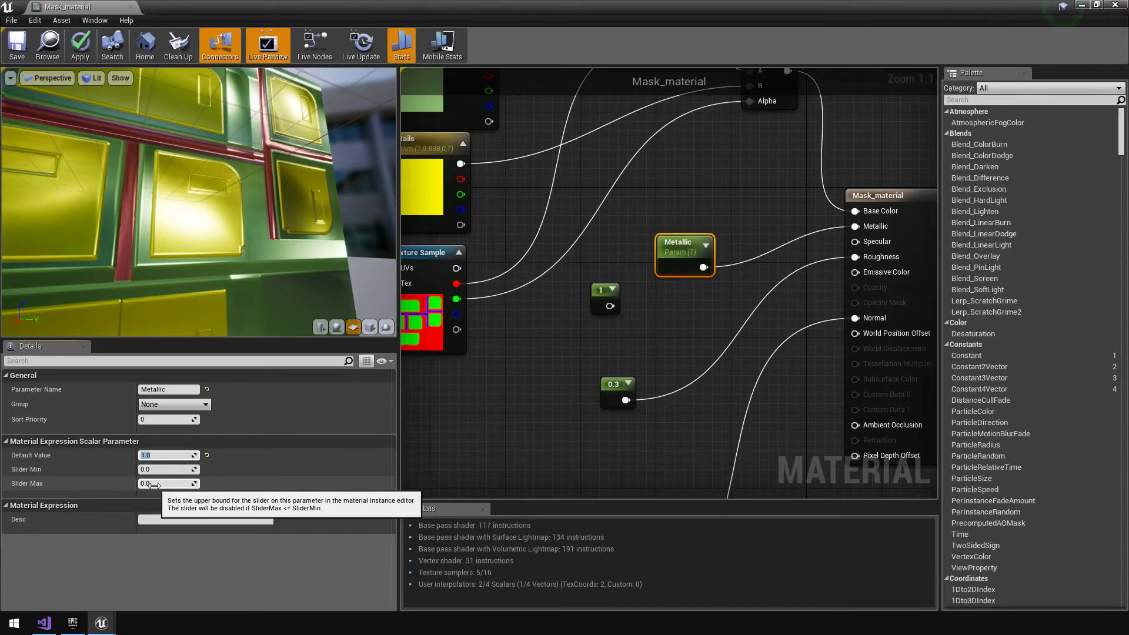
{"action": "left_click", "coordinate": [154, 484]}
{"action": "type", "text": "1"}
{"action": "key", "text": "Return"}
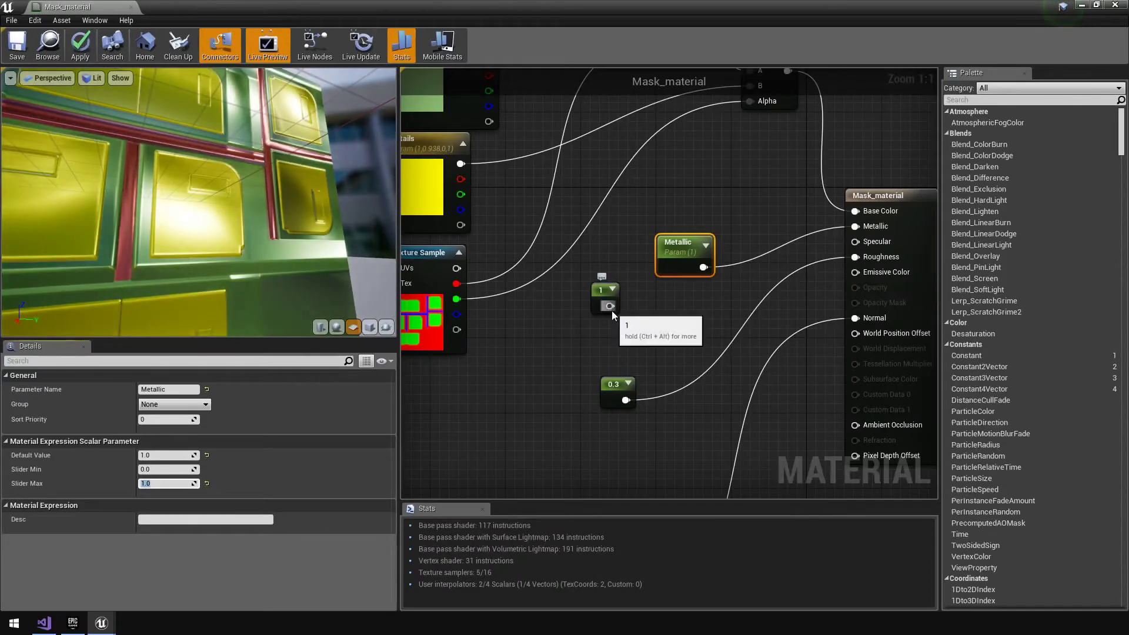
Delete the disconnected constant node with value 1 and select the 0.3 constant.
{"action": "left_click", "coordinate": [609, 307]}
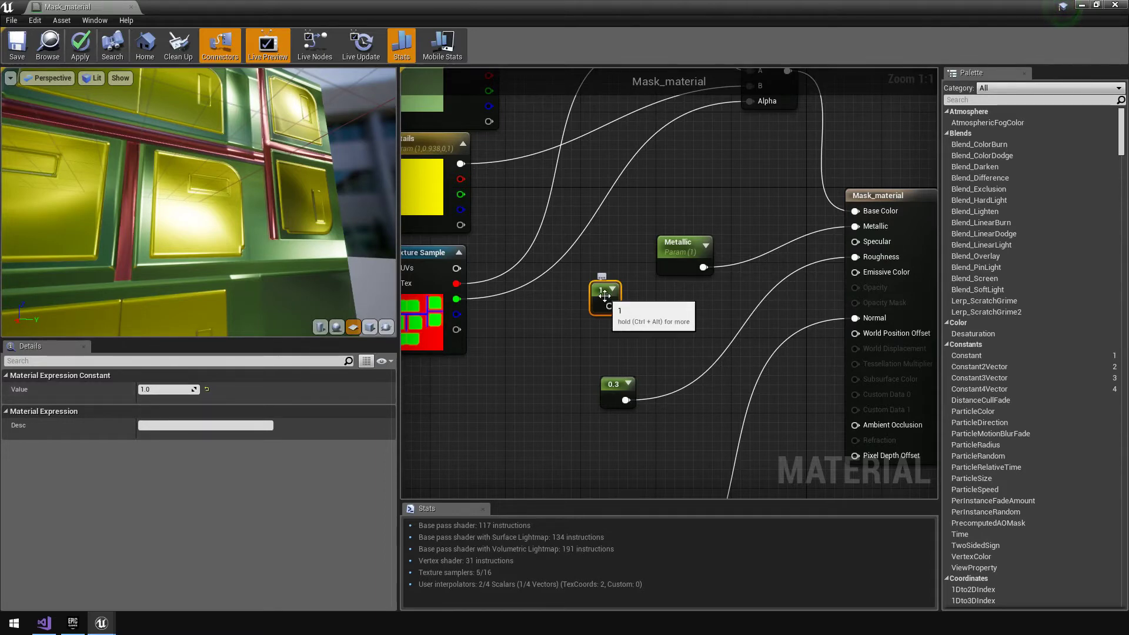
{"action": "key", "text": "Delete"}
{"action": "left_click", "coordinate": [614, 389]}
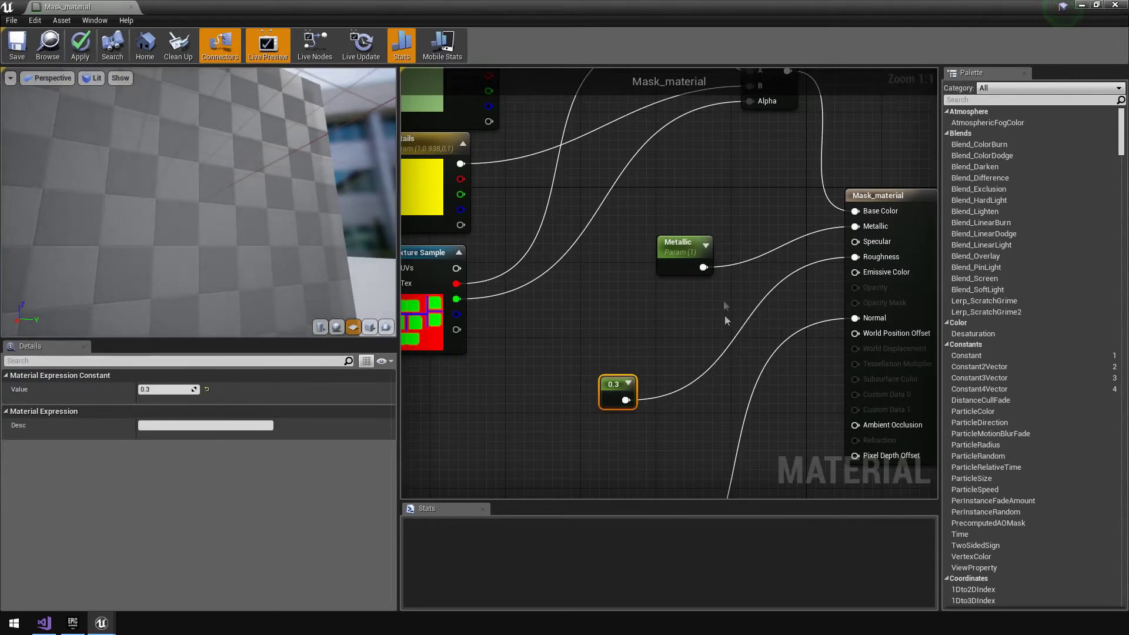
Add a second ScalarParameter node between the Metallic parameter and the 0.3 constant.
{"action": "right_click", "coordinate": [666, 331]}
{"action": "type", "text": "s"}
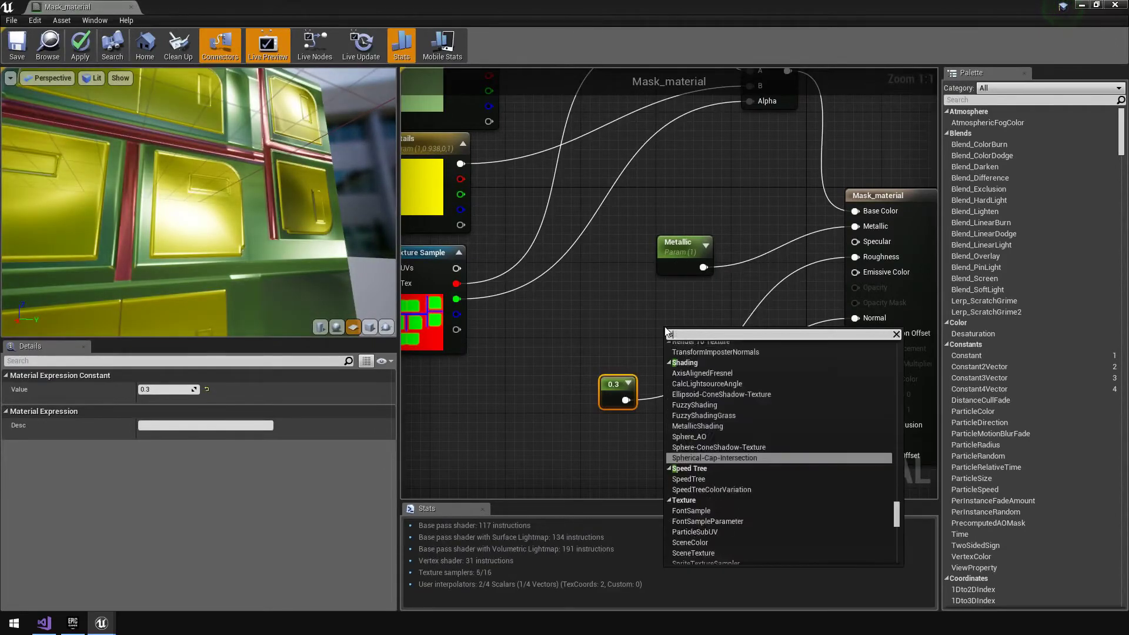
{"action": "type", "text": "calar"}
{"action": "key", "text": "Return"}
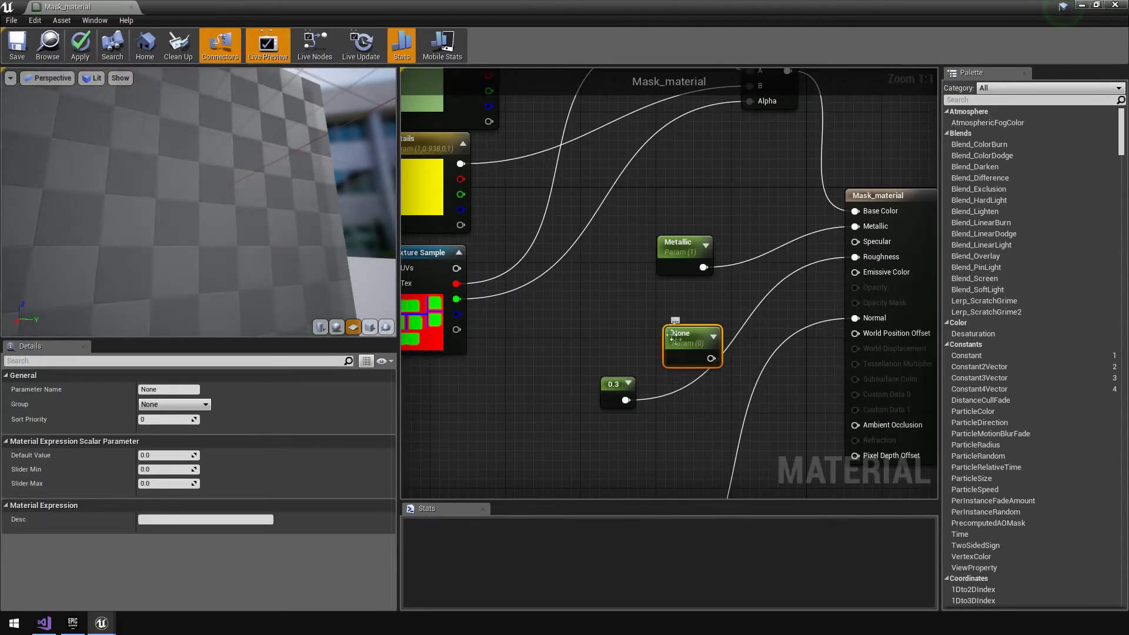
{"action": "left_click_drag", "start_coordinate": [675, 337], "coordinate": [658, 339]}
Name the new scalar parameter Roughness and connect it to the material's Roughness input in place of the 0.3 constant.
{"action": "left_click", "coordinate": [183, 390]}
{"action": "type", "text": "R"}
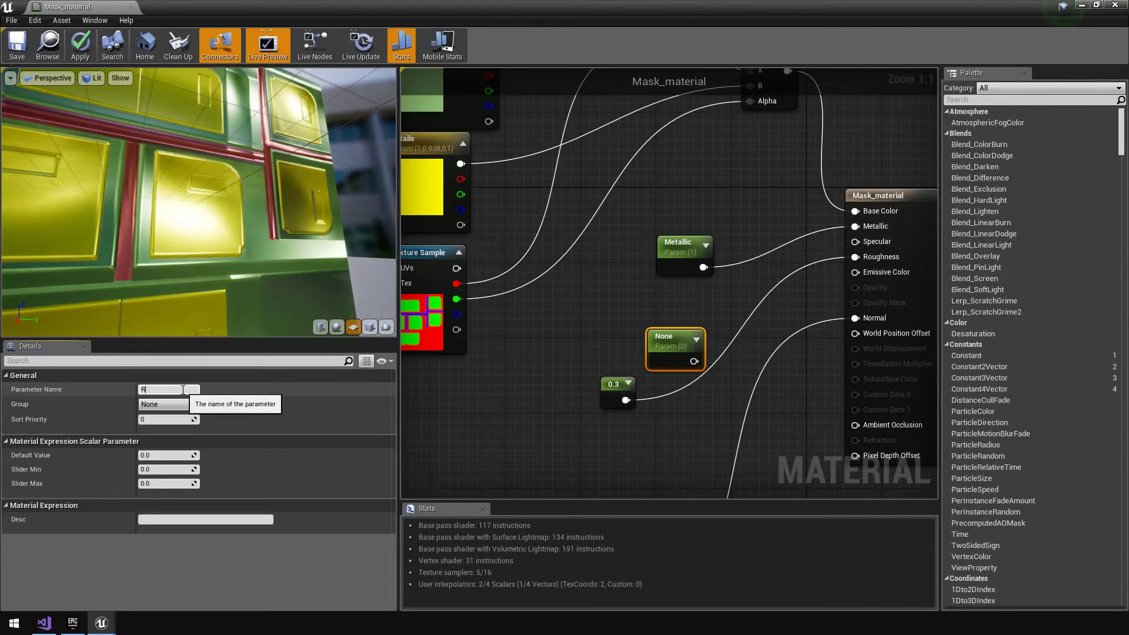
{"action": "type", "text": "ougness"}
{"action": "key", "text": "Return"}
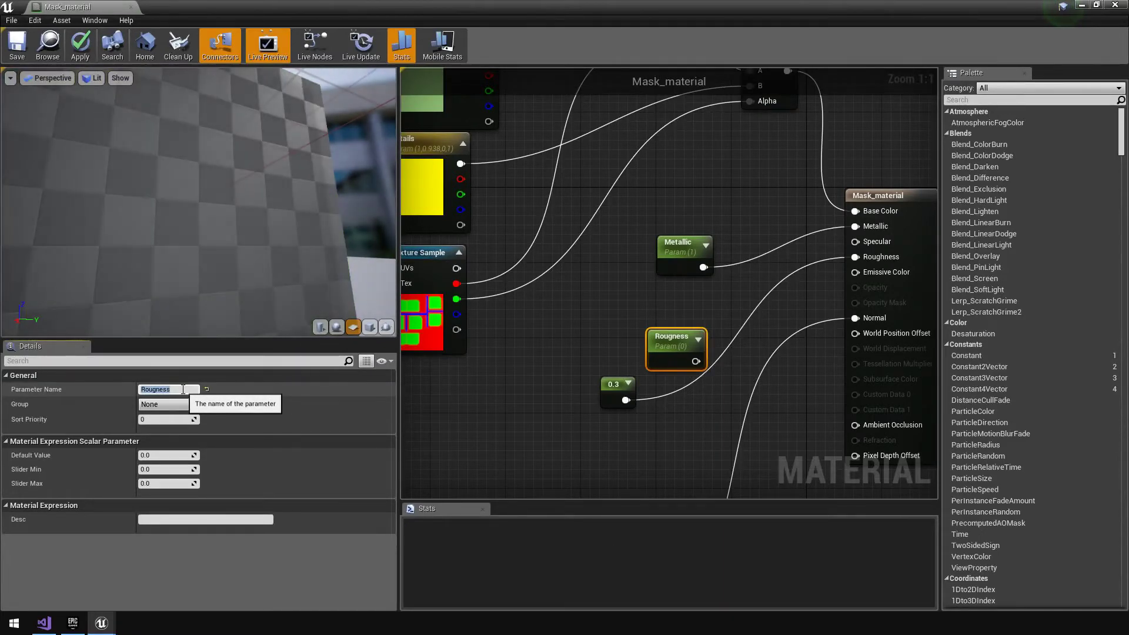
{"action": "left_click", "coordinate": [182, 390]}
{"action": "key", "text": "BackSpace"}
{"action": "key", "text": "BackSpace"}
{"action": "key", "text": "BackSpace"}
{"action": "key", "text": "BackSpace"}
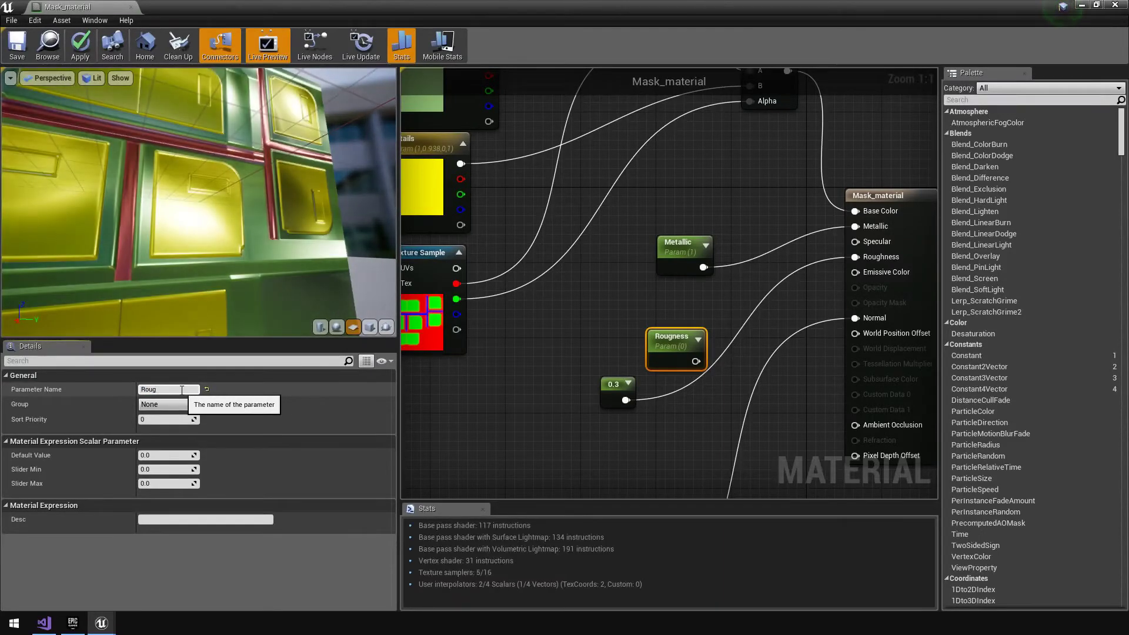
{"action": "key", "text": "Return"}
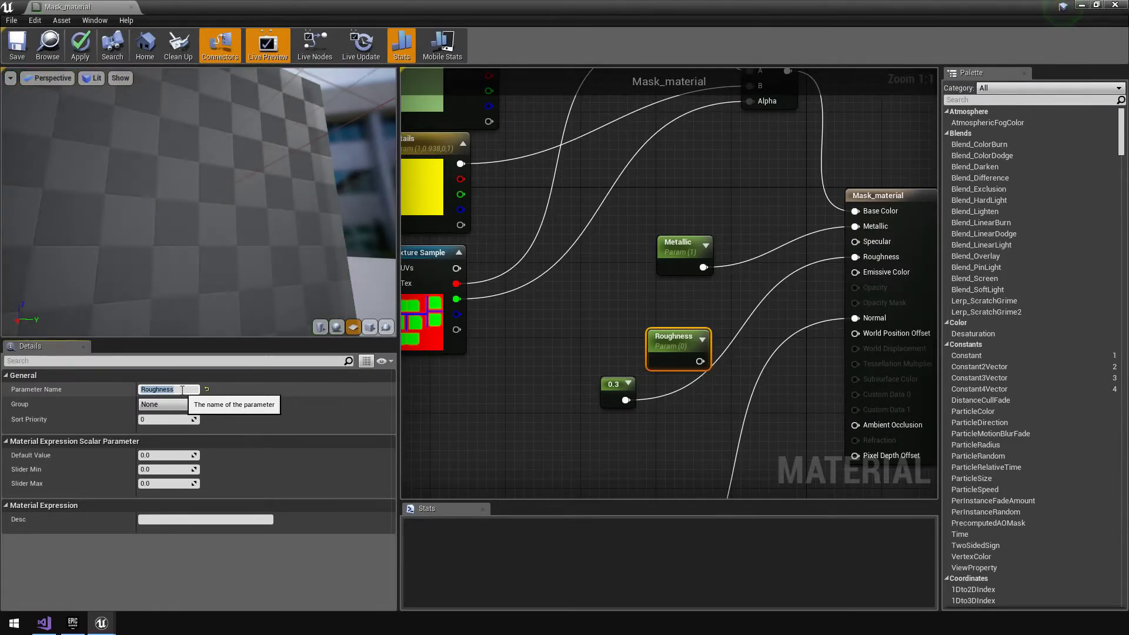
{"action": "left_click_drag", "start_coordinate": [695, 368], "coordinate": [856, 257]}
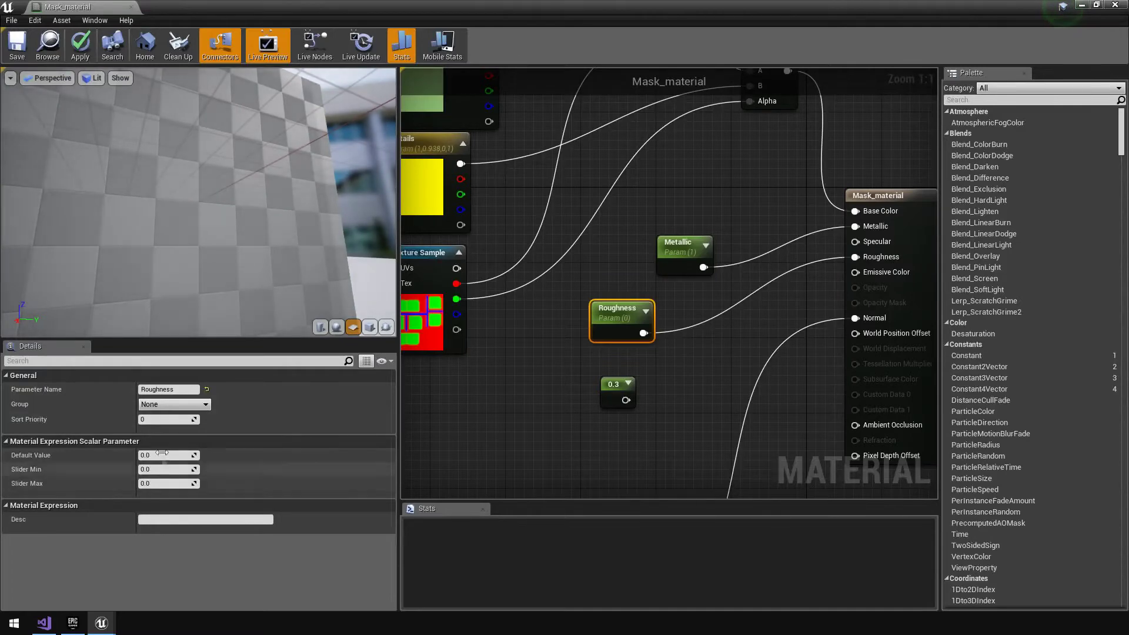
Set the Roughness parameter's slider maximum to 1 and its default value to 0.3.
{"action": "left_click", "coordinate": [177, 483]}
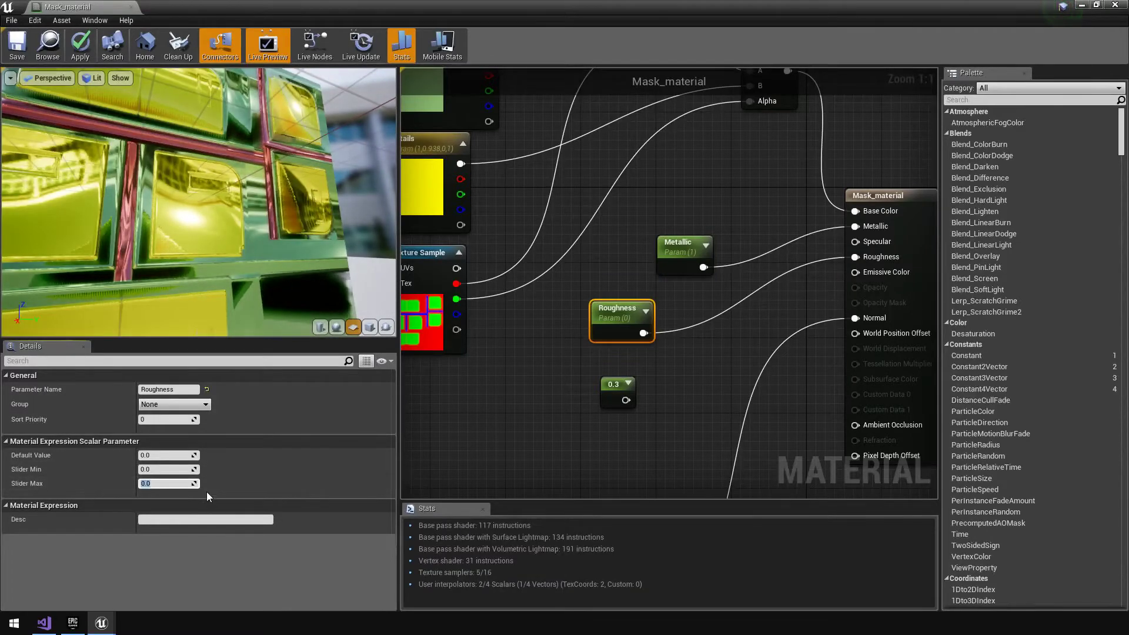
{"action": "type", "text": "1"}
{"action": "key", "text": "Tab"}
{"action": "type", "text": "0.3"}
{"action": "key", "text": "Return"}
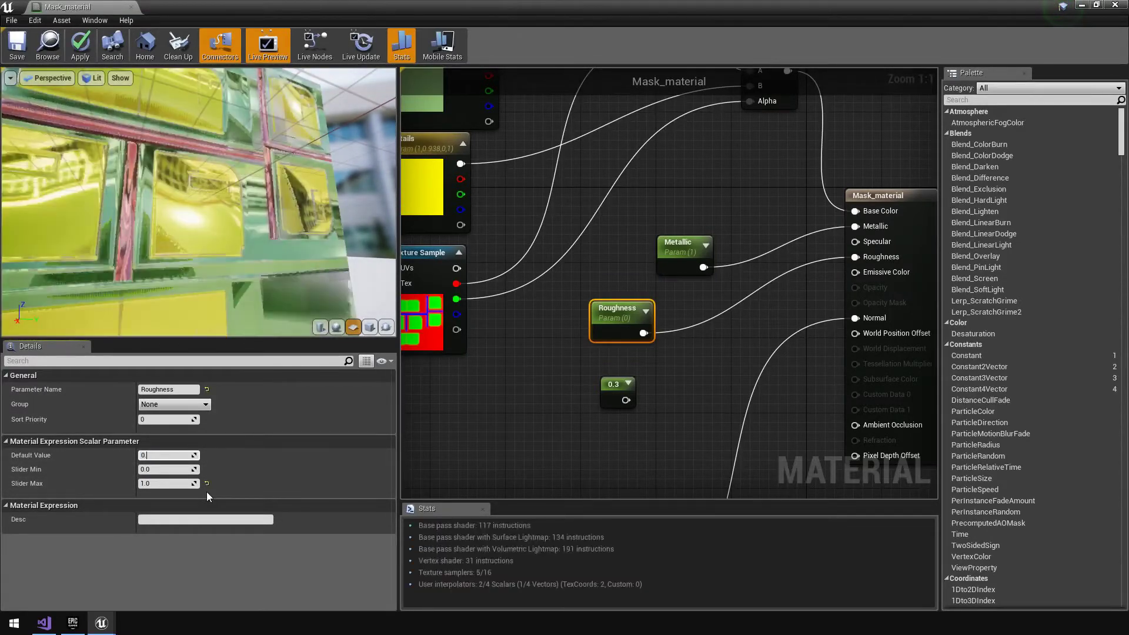
Delete the disconnected 0.3 constant and reposition the Roughness node and the normal map's Texture Sample node.
{"action": "left_click", "coordinate": [627, 391]}
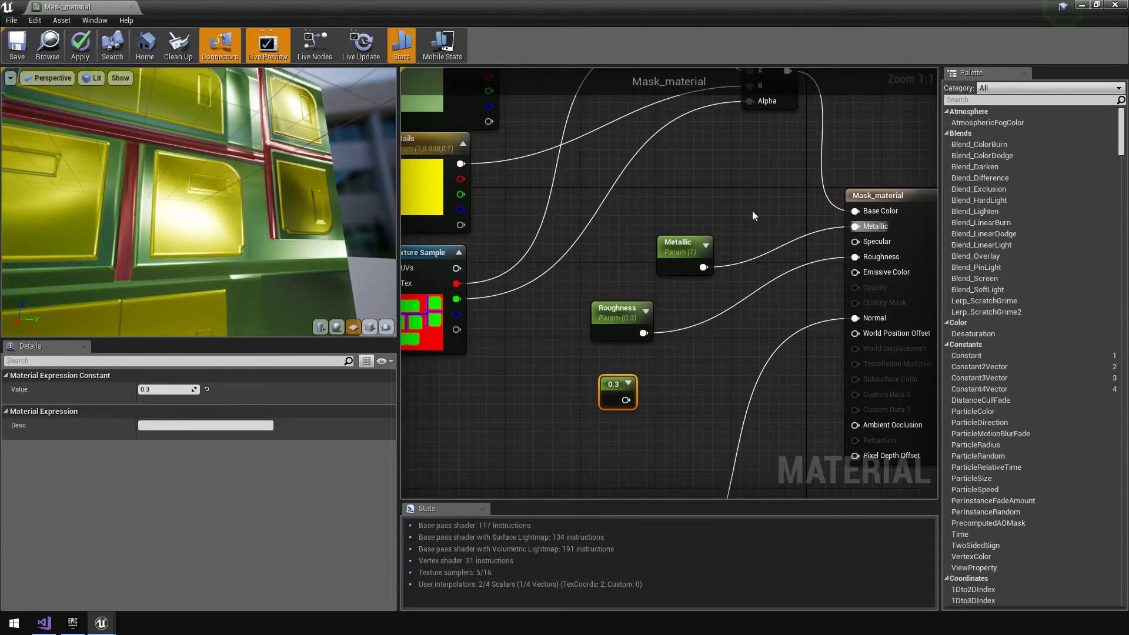
{"action": "key", "text": "Delete"}
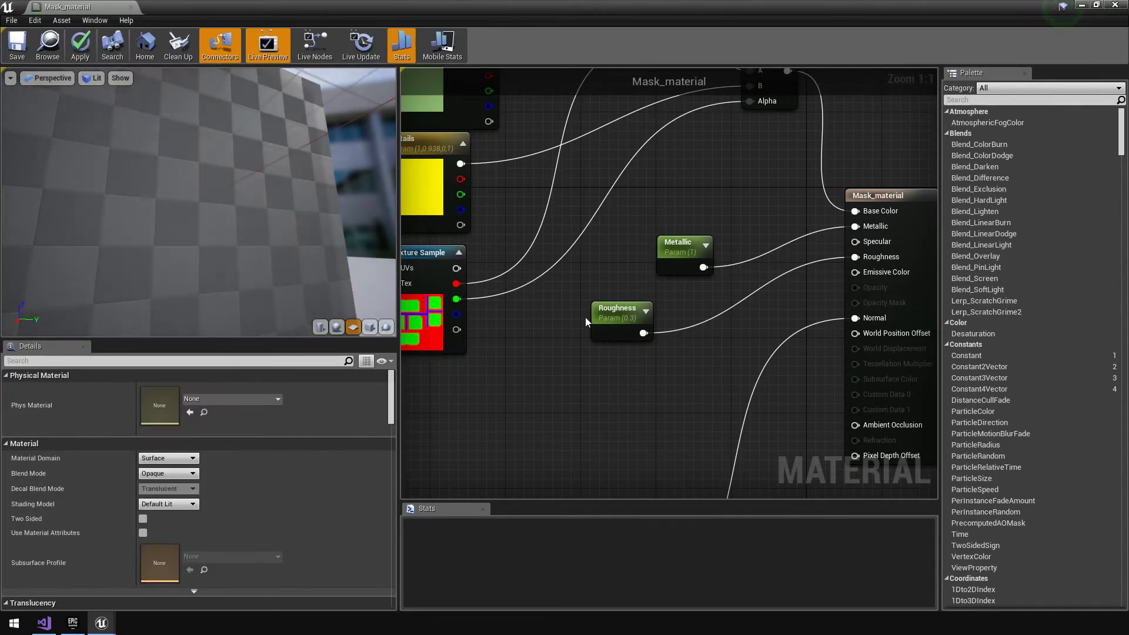
{"action": "left_click_drag", "start_coordinate": [620, 318], "coordinate": [591, 365]}
{"action": "right_click_drag", "start_coordinate": [732, 369], "coordinate": [787, 184]}
{"action": "scroll", "coordinate": [786, 194], "scroll_direction": "down", "scroll_amount": 3}
{"action": "right_click_drag", "start_coordinate": [770, 314], "coordinate": [757, 370]}
{"action": "left_click_drag", "start_coordinate": [699, 393], "coordinate": [543, 312]}
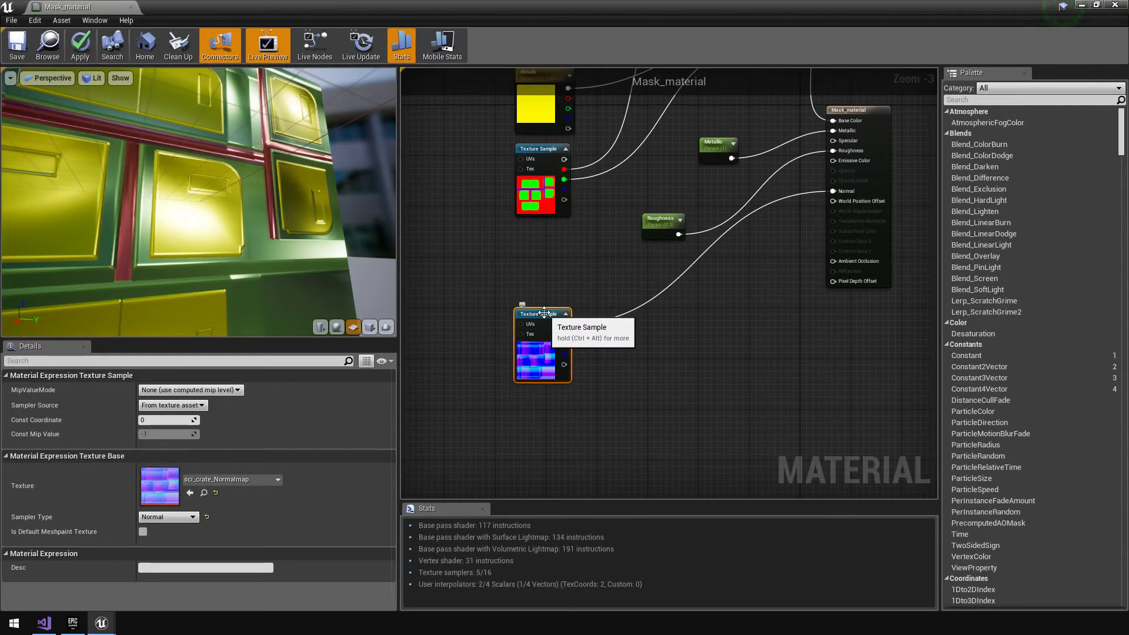
Save Mask_material and close its material editor.
{"action": "right_click_drag", "start_coordinate": [813, 236], "coordinate": [707, 332]}
{"action": "scroll", "coordinate": [725, 321], "scroll_direction": "up", "scroll_amount": 3}
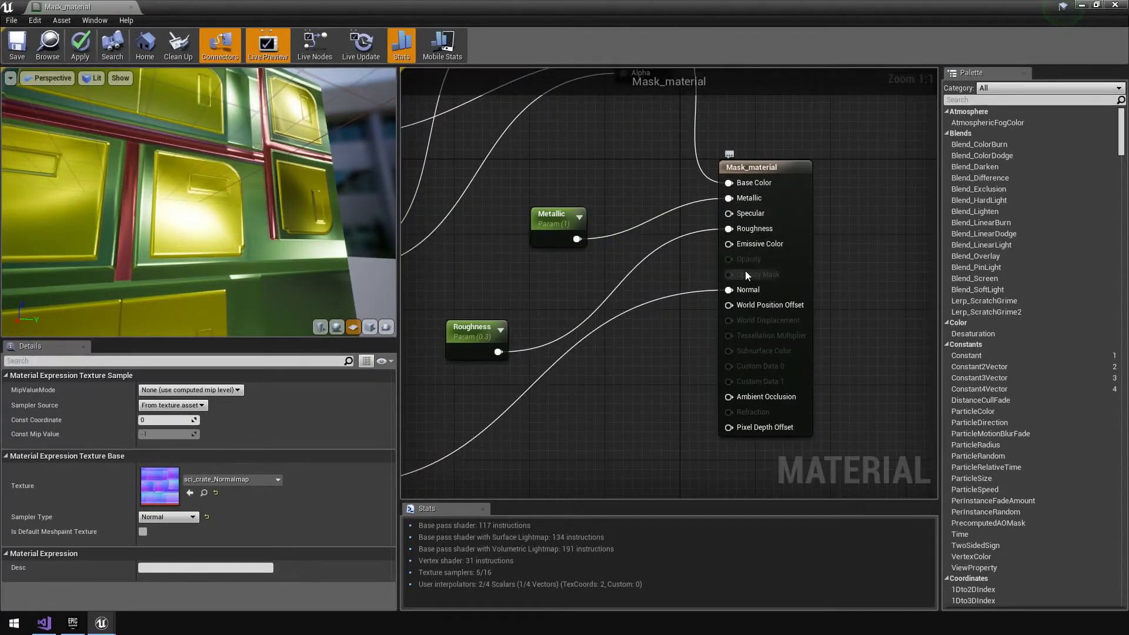
{"action": "right_click_drag", "start_coordinate": [750, 261], "coordinate": [769, 323]}
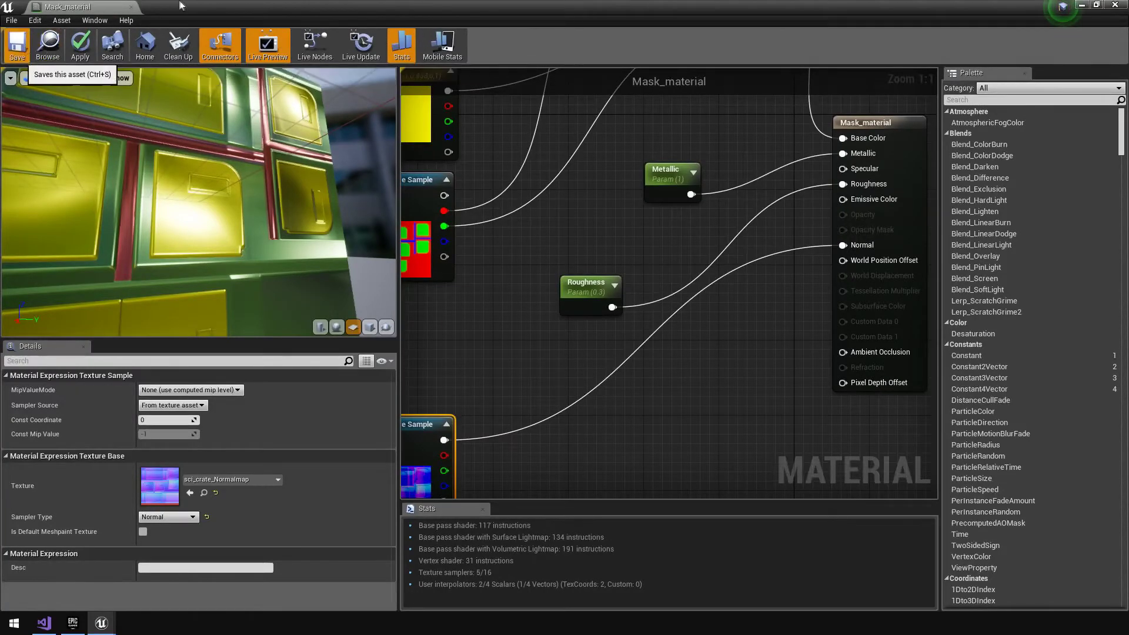
{"action": "left_click", "coordinate": [19, 47]}
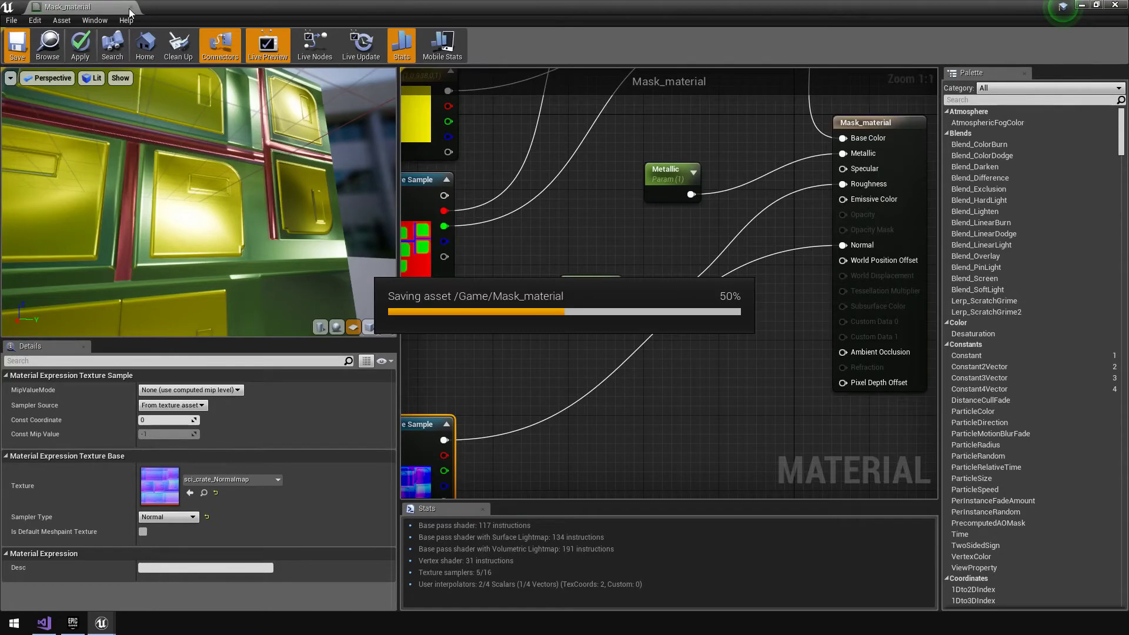
{"action": "left_click", "coordinate": [130, 7]}
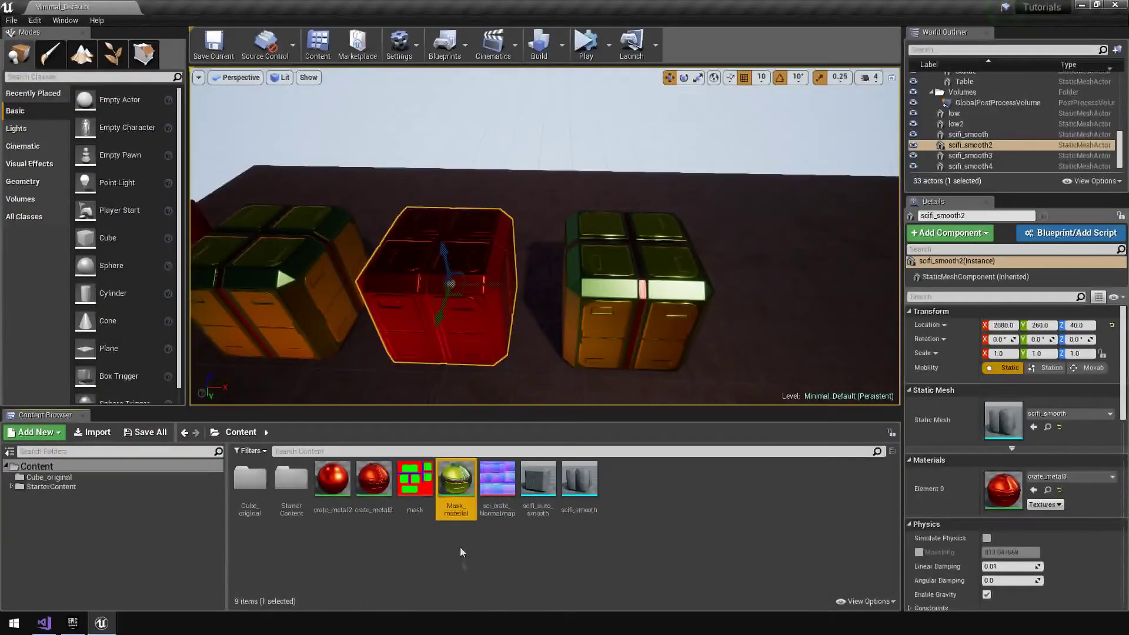
Create a material instance from Mask_material and apply Mask_material_Inst to the crate scifi_smooth4.
{"action": "right_click_drag", "start_coordinate": [462, 347], "coordinate": [456, 320]}
{"action": "key", "text": "s"}
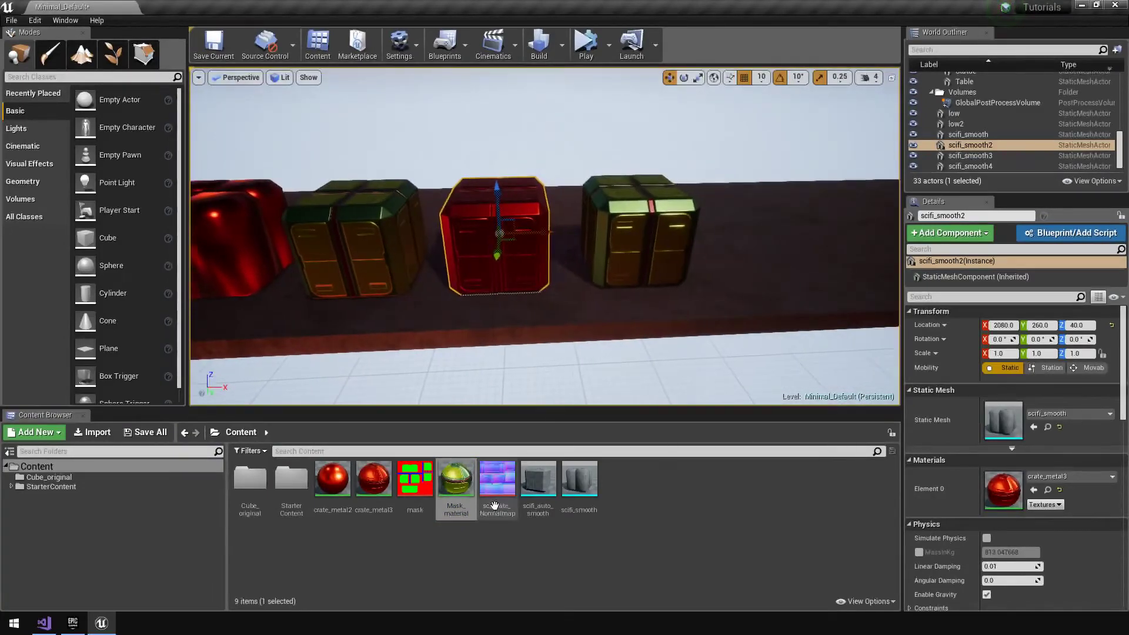
{"action": "right_click", "coordinate": [464, 491]}
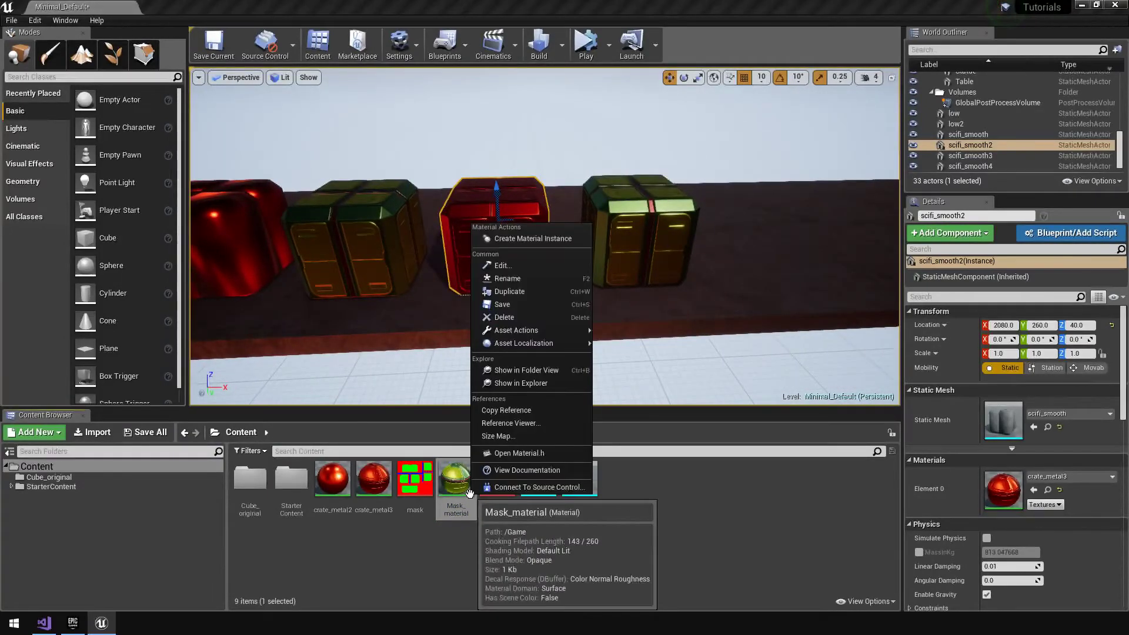
{"action": "left_click", "coordinate": [514, 239]}
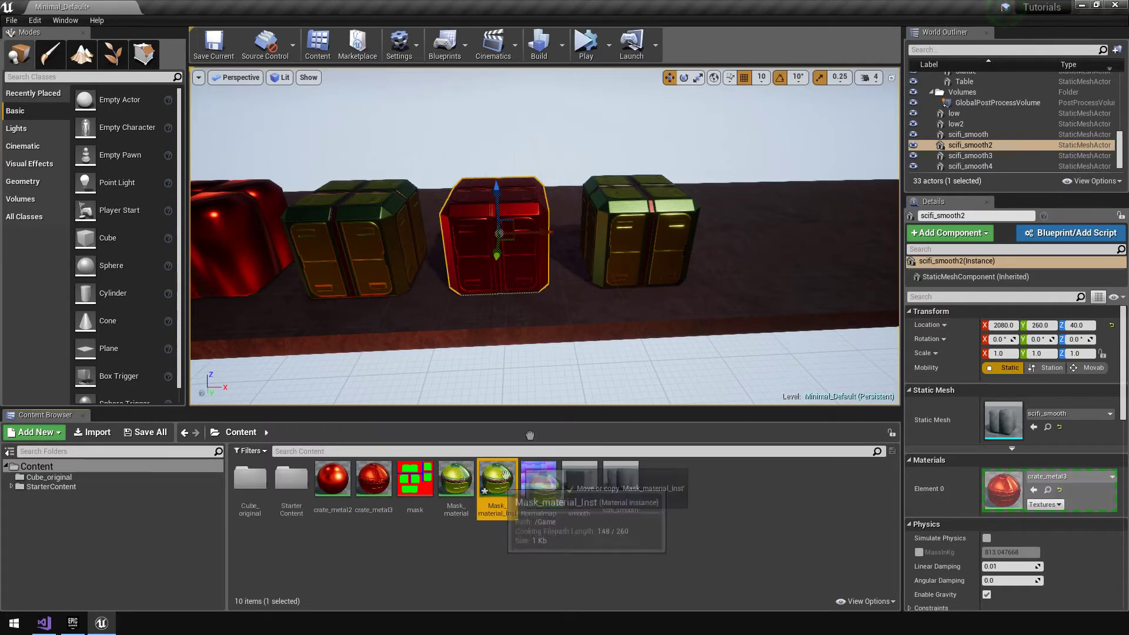
{"action": "left_click_drag", "start_coordinate": [497, 488], "coordinate": [640, 234]}
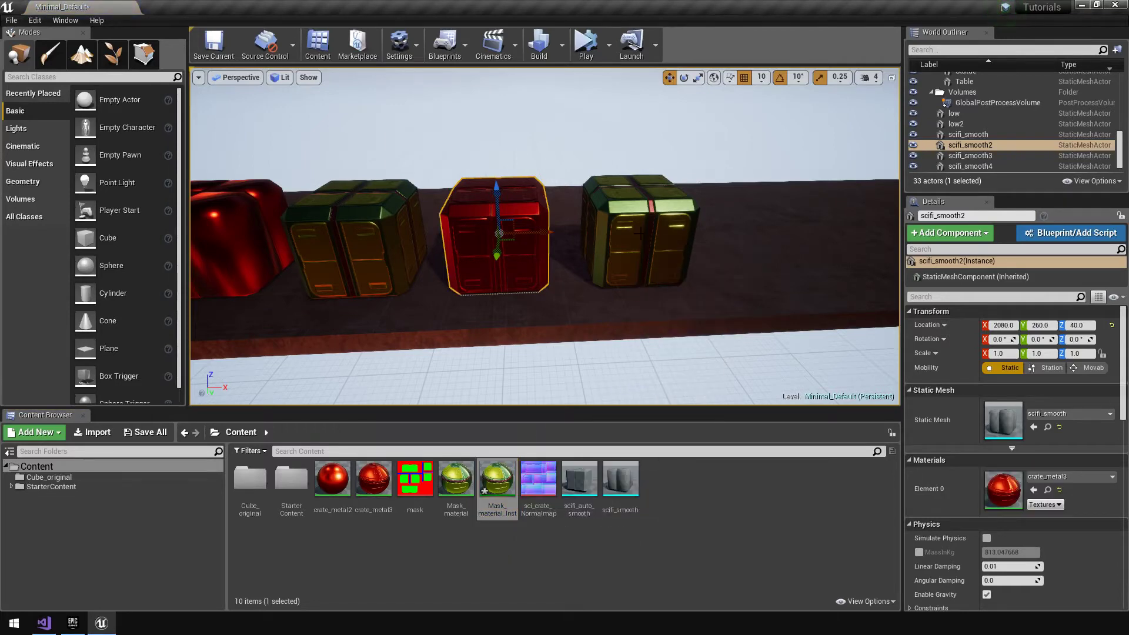
{"action": "mouse_move", "coordinate": [640, 234]}
{"action": "right_mouse_down"}
{"action": "mouse_move", "coordinate": [654, 208]}
{"action": "mouse_move", "coordinate": [639, 239]}
{"action": "mouse_move", "coordinate": [614, 238]}
{"action": "mouse_move", "coordinate": [628, 240]}
{"action": "mouse_move", "coordinate": [622, 263]}
{"action": "mouse_move", "coordinate": [642, 235]}
{"action": "right_mouse_up"}
Apply the parent Mask_material to the red crate scifi_smooth2.
{"action": "left_click", "coordinate": [456, 481]}
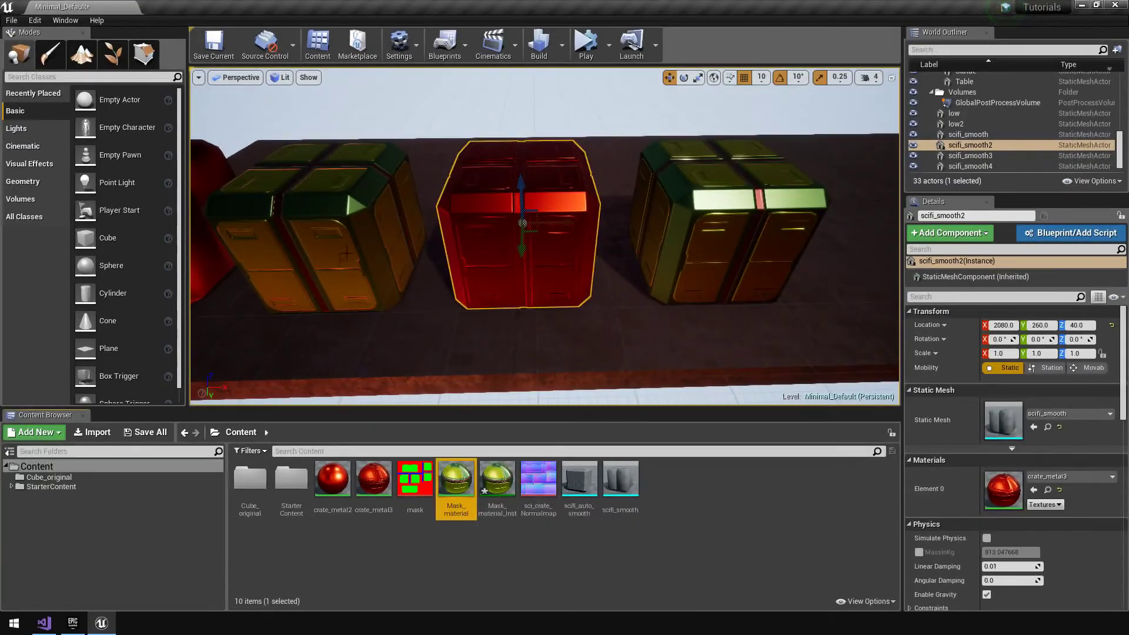
{"action": "left_click", "coordinate": [343, 209]}
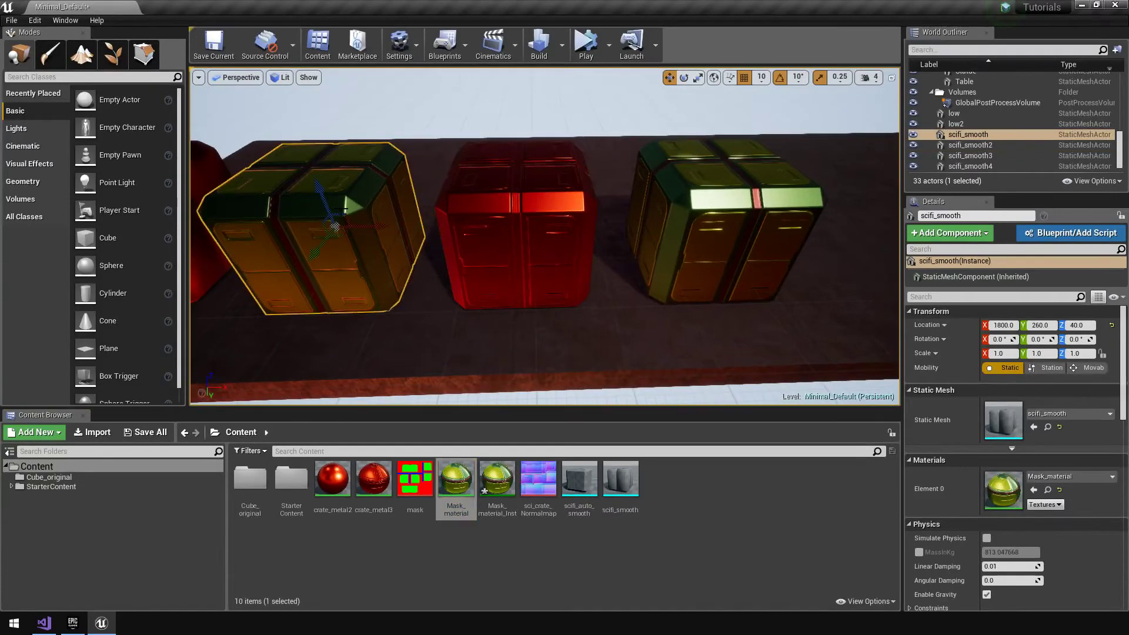
{"action": "left_click_drag", "start_coordinate": [456, 481], "coordinate": [529, 241]}
{"action": "right_click_drag", "start_coordinate": [529, 241], "coordinate": [533, 244]}
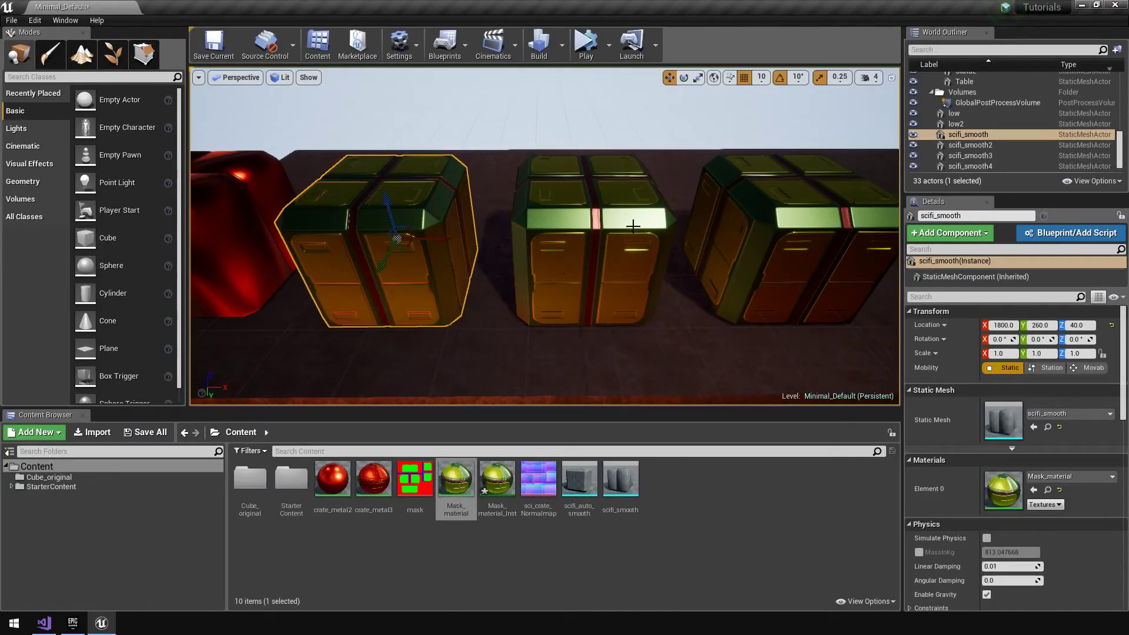
Check the materials assigned to scifi_smooth2 and scifi_smooth4, and apply Mask_material_Inst to the middle crate scifi_smooth2.
{"action": "left_click", "coordinate": [580, 196]}
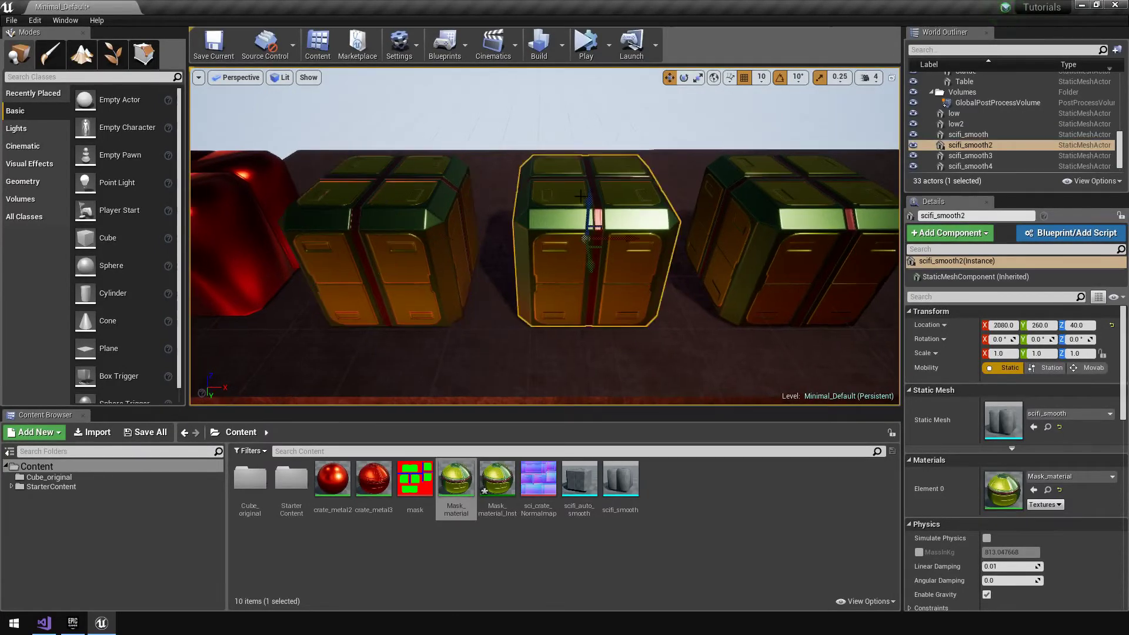
{"action": "left_click", "coordinate": [782, 224]}
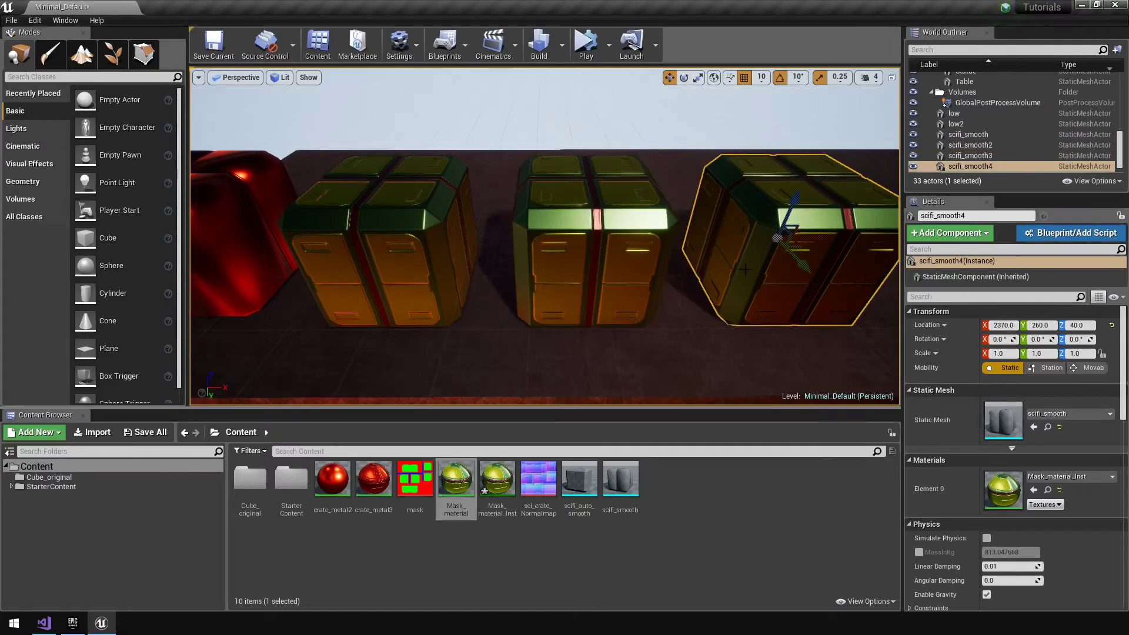
{"action": "left_click_drag", "start_coordinate": [497, 479], "coordinate": [614, 233]}
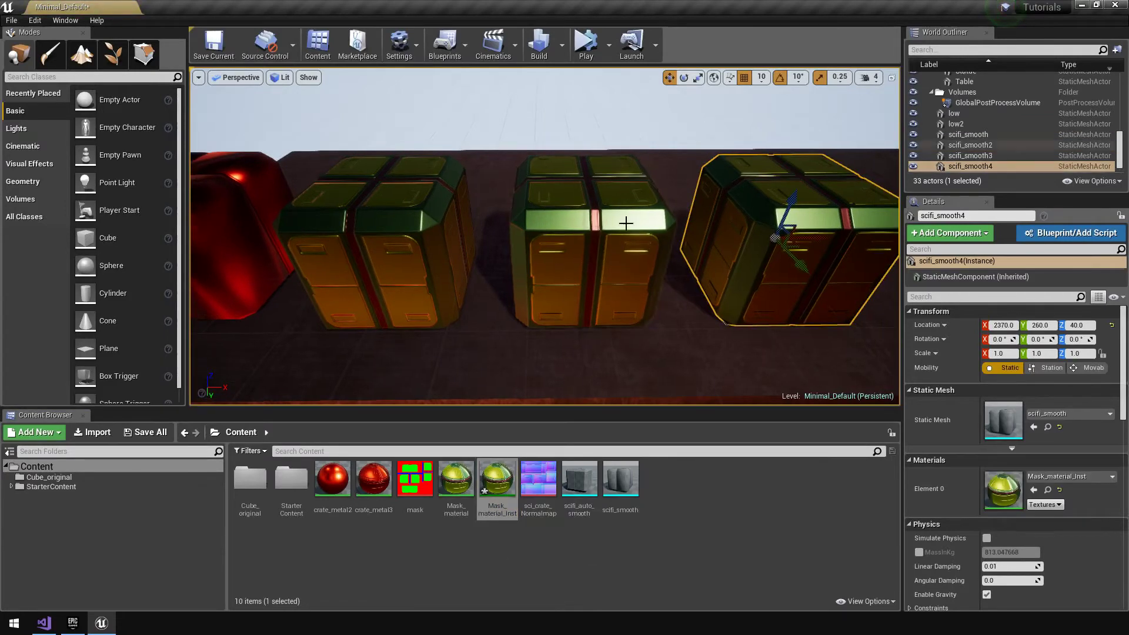
{"action": "left_click", "coordinate": [626, 224]}
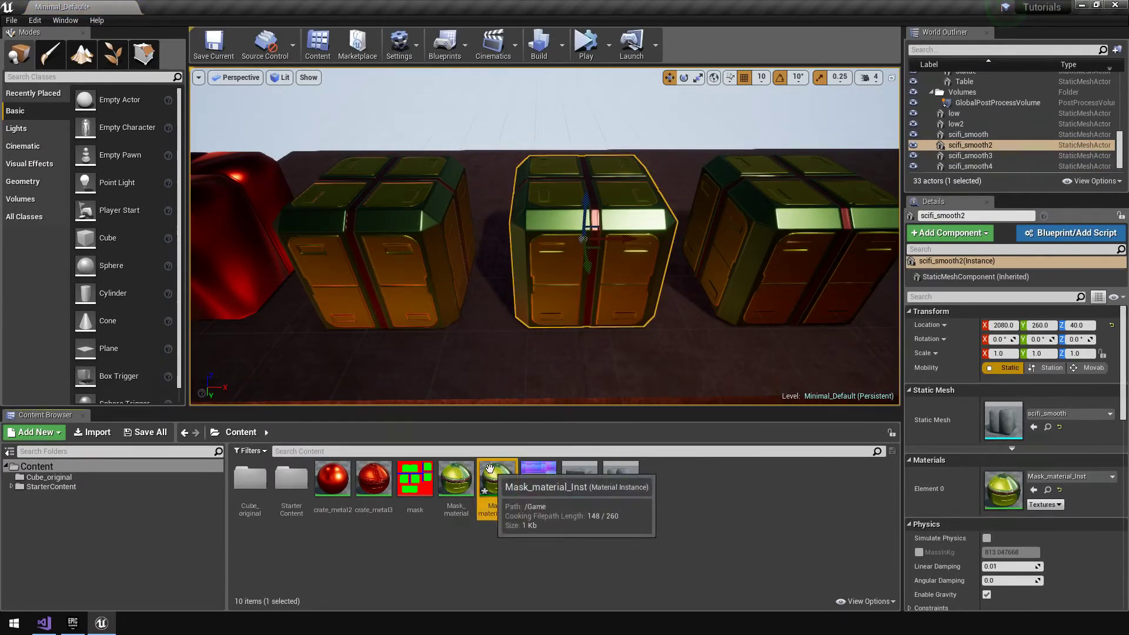
Open Mask_material_Inst for editing in a floating window and widen it while keeping the scene's crates in view.
{"action": "double_click", "coordinate": [496, 482]}
{"action": "left_click_drag", "start_coordinate": [788, 262], "coordinate": [670, 6]}
{"action": "double_click", "coordinate": [677, 5]}
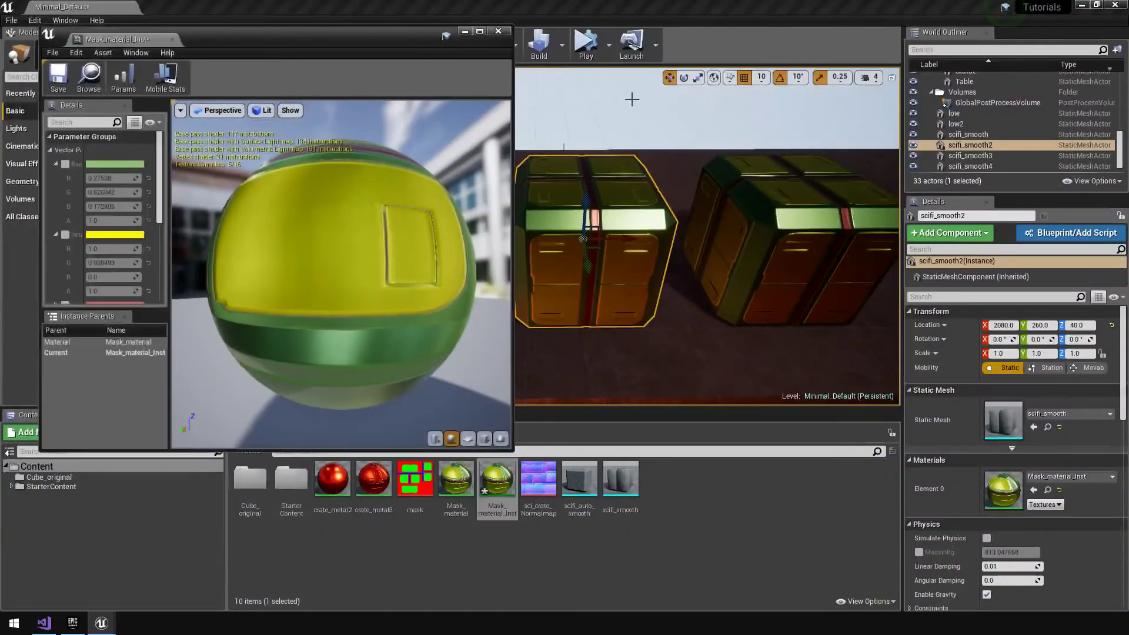
{"action": "left_click_drag", "start_coordinate": [512, 222], "coordinate": [694, 222]}
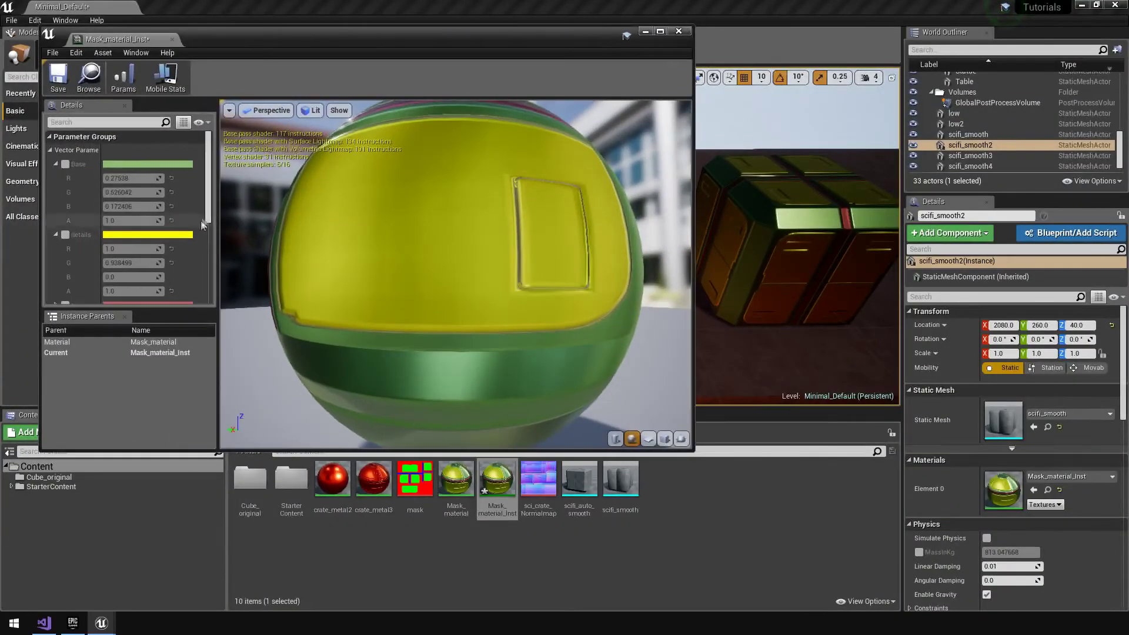
{"action": "mouse_move", "coordinate": [208, 204]}
{"action": "left_mouse_down"}
{"action": "mouse_move", "coordinate": [208, 233]}
{"action": "mouse_move", "coordinate": [200, 204]}
{"action": "left_mouse_up"}
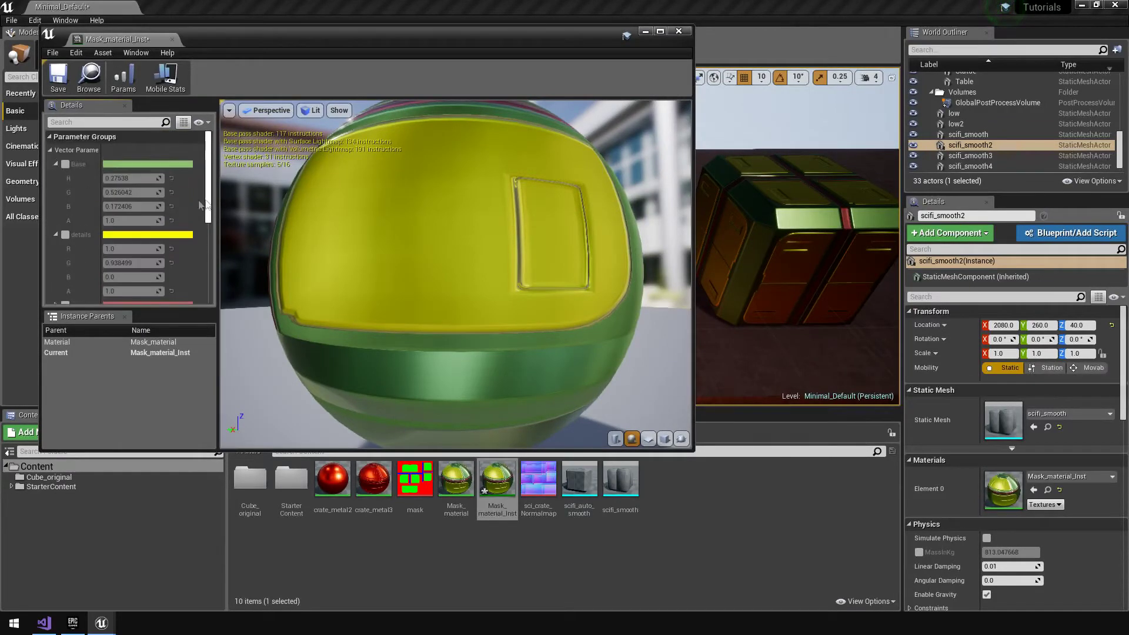
Enable overriding of the Base, details and trim colour parameters in Mask_material_Inst.
{"action": "left_click", "coordinate": [65, 165]}
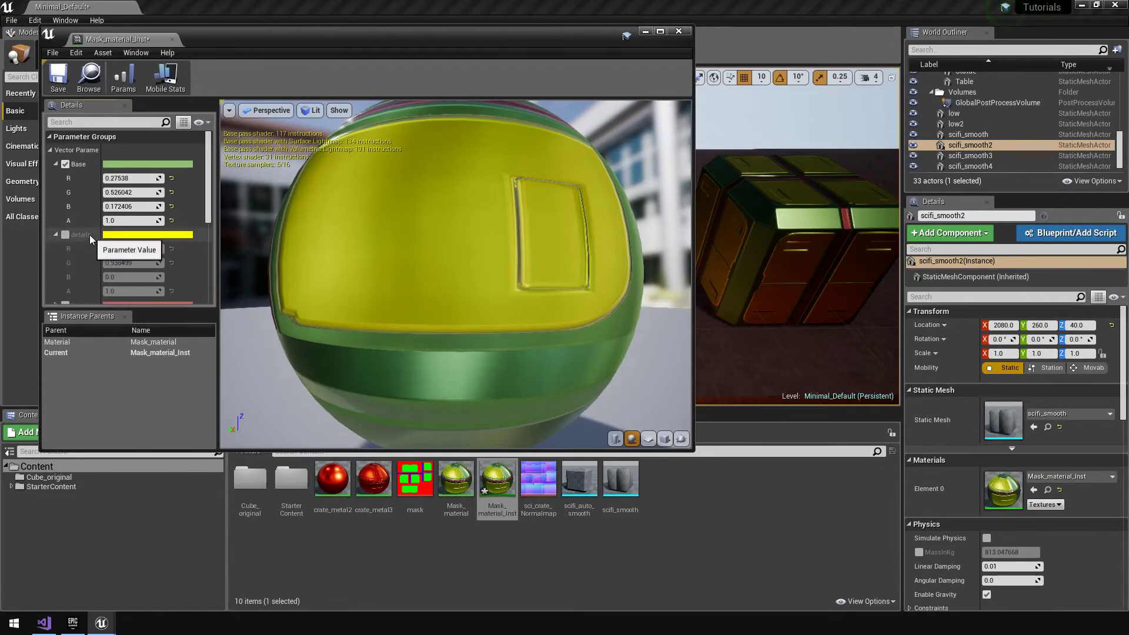
{"action": "scroll", "coordinate": [90, 235], "scroll_direction": "down", "scroll_amount": 2}
{"action": "left_click", "coordinate": [65, 198]}
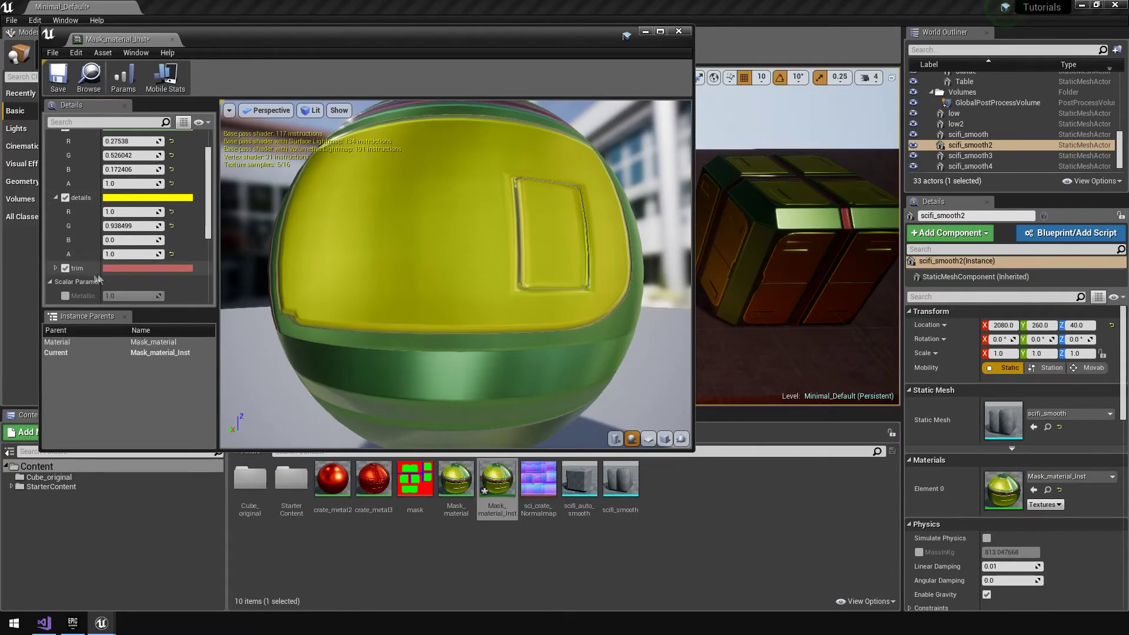
Set the instance's Base colour to a light grey with sRGB hex C0BDBDFF, keeping the crates visible beside the editor.
{"action": "scroll", "coordinate": [104, 268], "scroll_direction": "up", "scroll_amount": 2}
{"action": "left_click", "coordinate": [128, 164]}
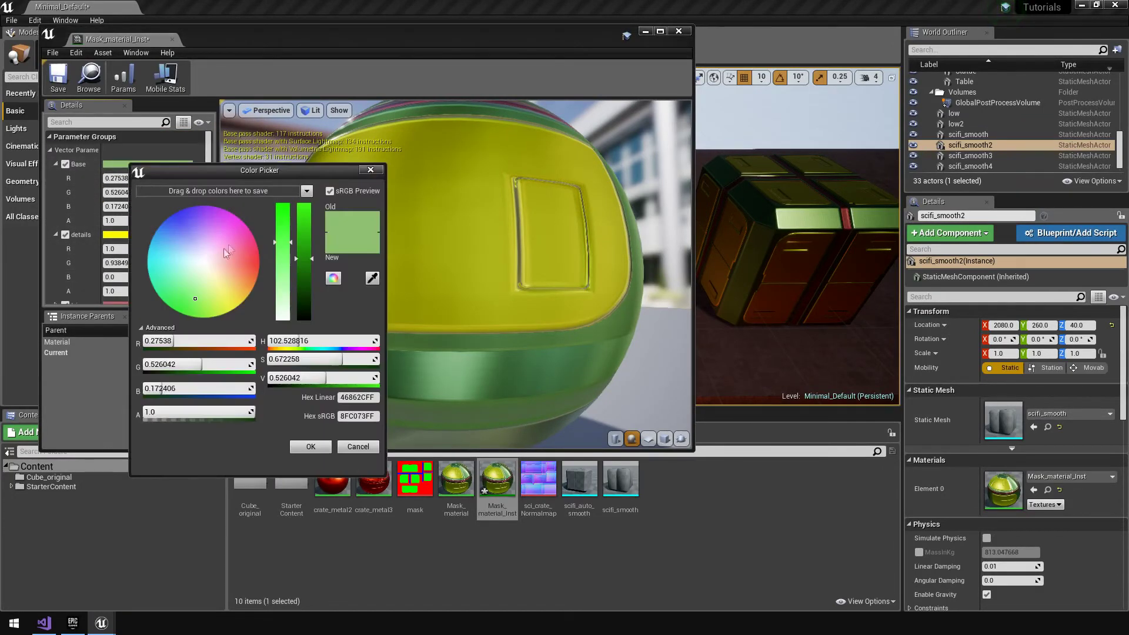
{"action": "left_click_drag", "start_coordinate": [224, 248], "coordinate": [253, 265]}
{"action": "mouse_move", "coordinate": [495, 37]}
{"action": "left_mouse_down"}
{"action": "mouse_move", "coordinate": [381, 72]}
{"action": "mouse_move", "coordinate": [364, 64]}
{"action": "left_mouse_up"}
{"action": "mouse_move", "coordinate": [729, 235]}
{"action": "right_mouse_down"}
{"action": "mouse_move", "coordinate": [699, 265]}
{"action": "mouse_move", "coordinate": [729, 253]}
{"action": "mouse_move", "coordinate": [682, 247]}
{"action": "mouse_move", "coordinate": [697, 268]}
{"action": "mouse_move", "coordinate": [729, 247]}
{"action": "right_mouse_up"}
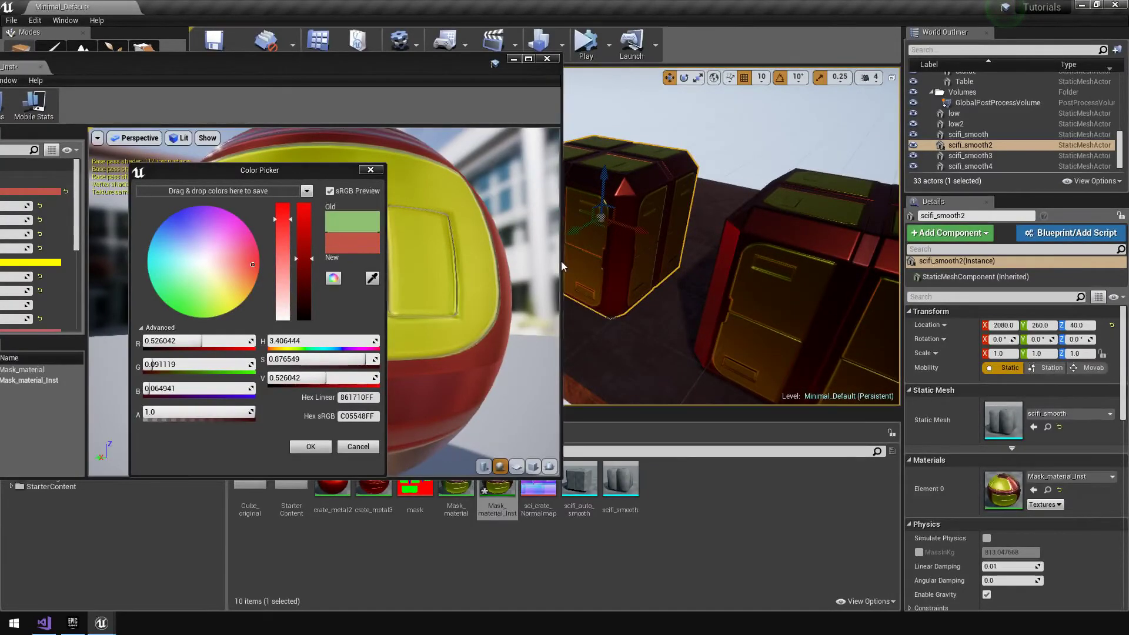
{"action": "left_click_drag", "start_coordinate": [561, 260], "coordinate": [361, 259]}
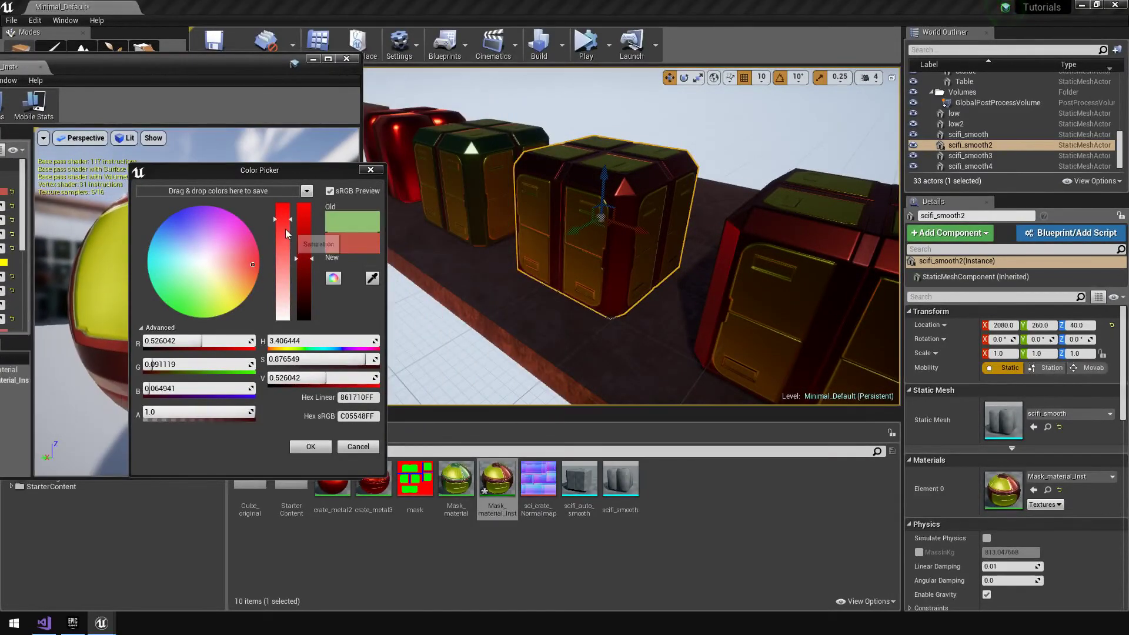
{"action": "left_click_drag", "start_coordinate": [286, 234], "coordinate": [284, 251]}
{"action": "left_click_drag", "start_coordinate": [279, 300], "coordinate": [279, 311]}
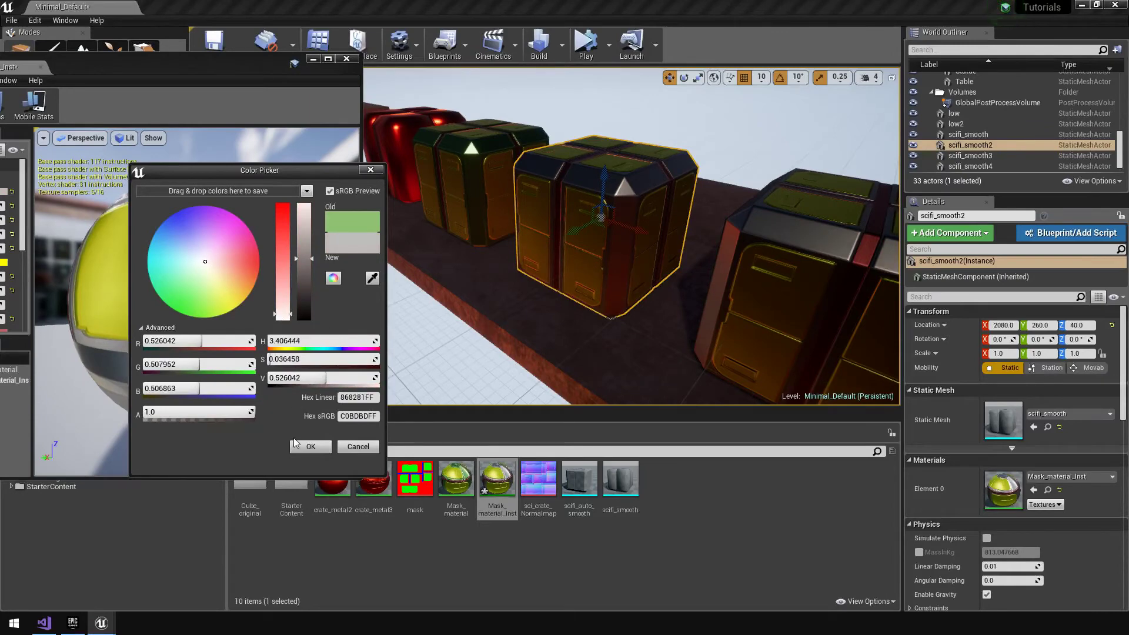
{"action": "left_click", "coordinate": [310, 447]}
Set the instance's details colour to a pale blue-grey, about R 0.42, G 0.52, B 0.625.
{"action": "left_click_drag", "start_coordinate": [205, 73], "coordinate": [325, 71]}
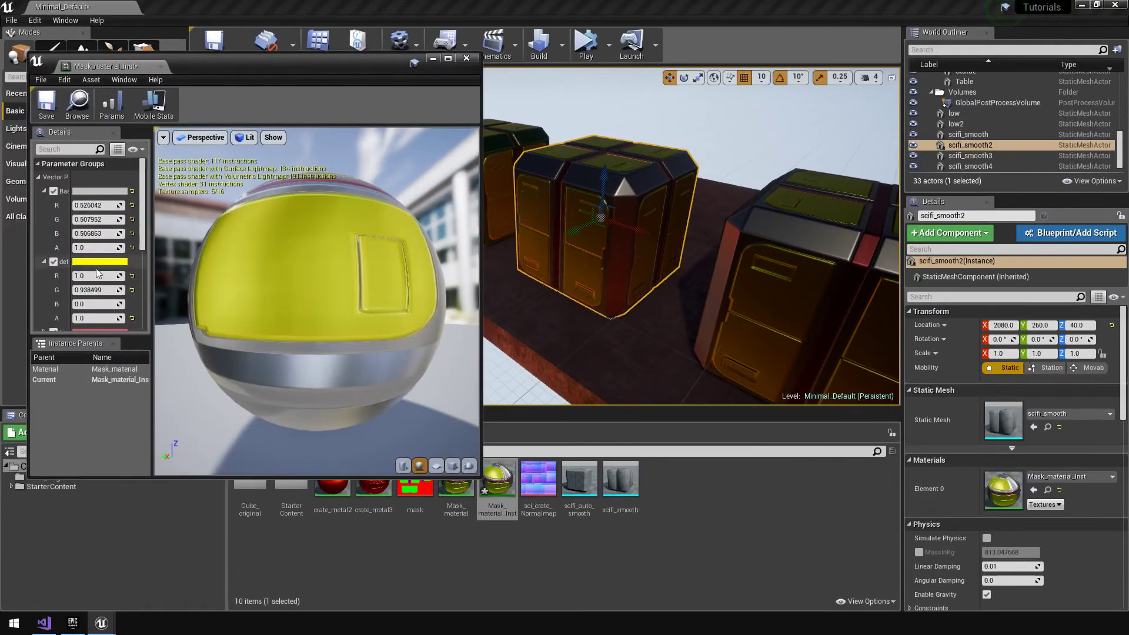
{"action": "scroll", "coordinate": [142, 236], "scroll_direction": "down", "scroll_amount": 2}
{"action": "left_click", "coordinate": [105, 220]}
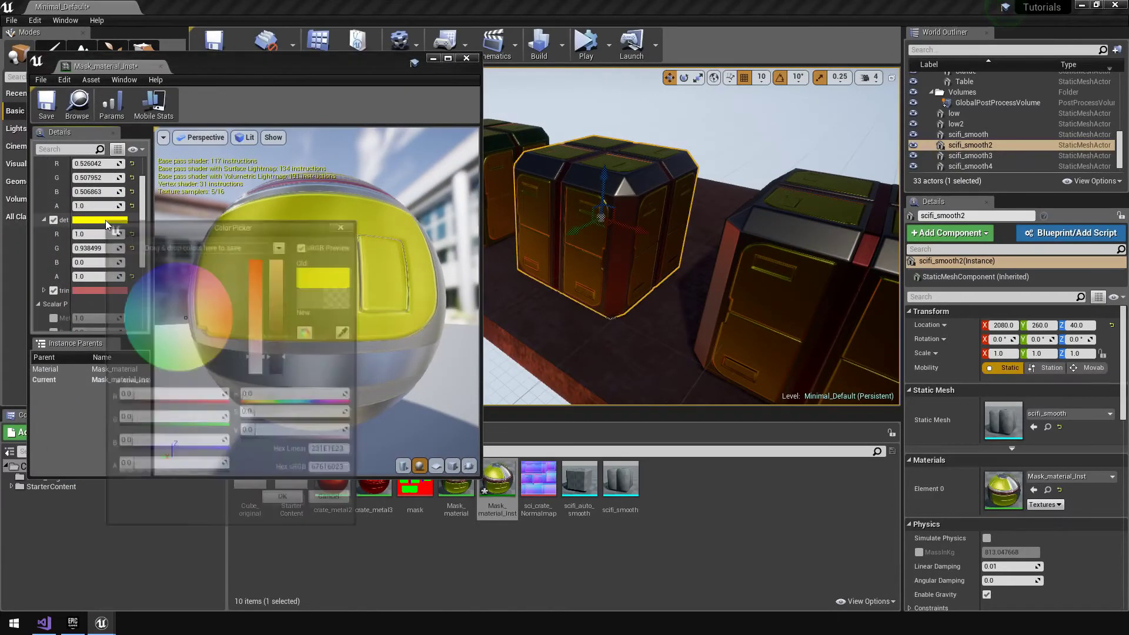
{"action": "left_click_drag", "start_coordinate": [201, 341], "coordinate": [164, 310]}
{"action": "left_click_drag", "start_coordinate": [281, 264], "coordinate": [281, 305]}
{"action": "left_click", "coordinate": [296, 507]}
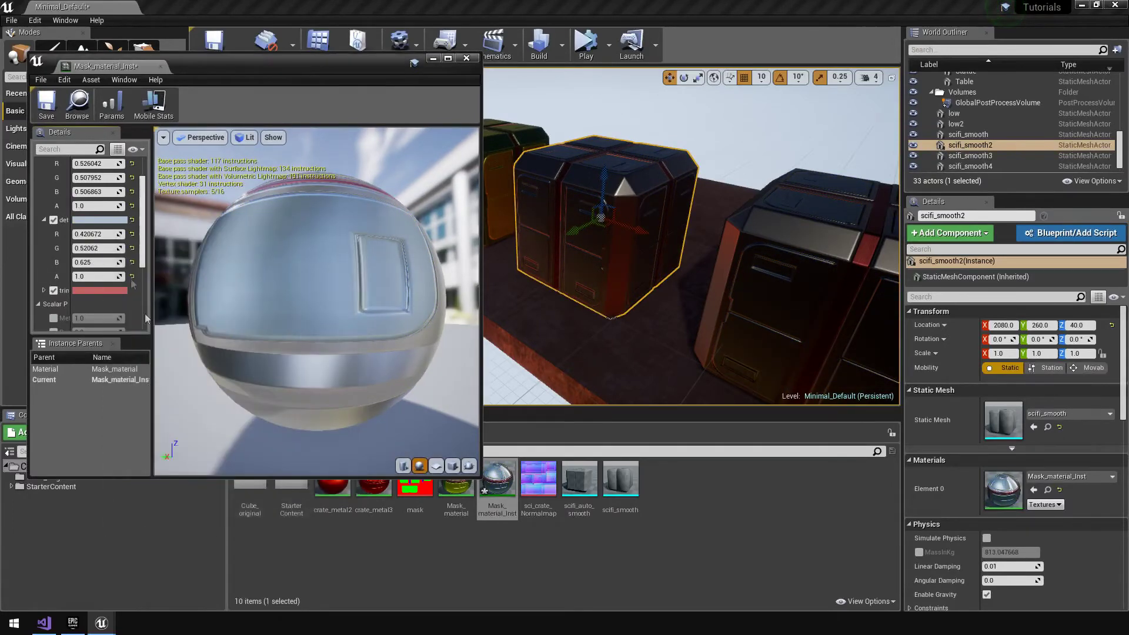
Set the instance's trim colour to near-white with sRGB hex F6F9FAFF and view the recoloured crates in the scene.
{"action": "left_click", "coordinate": [111, 290]}
{"action": "left_click_drag", "start_coordinate": [207, 399], "coordinate": [186, 388]}
{"action": "left_click_drag", "start_coordinate": [288, 383], "coordinate": [288, 333]}
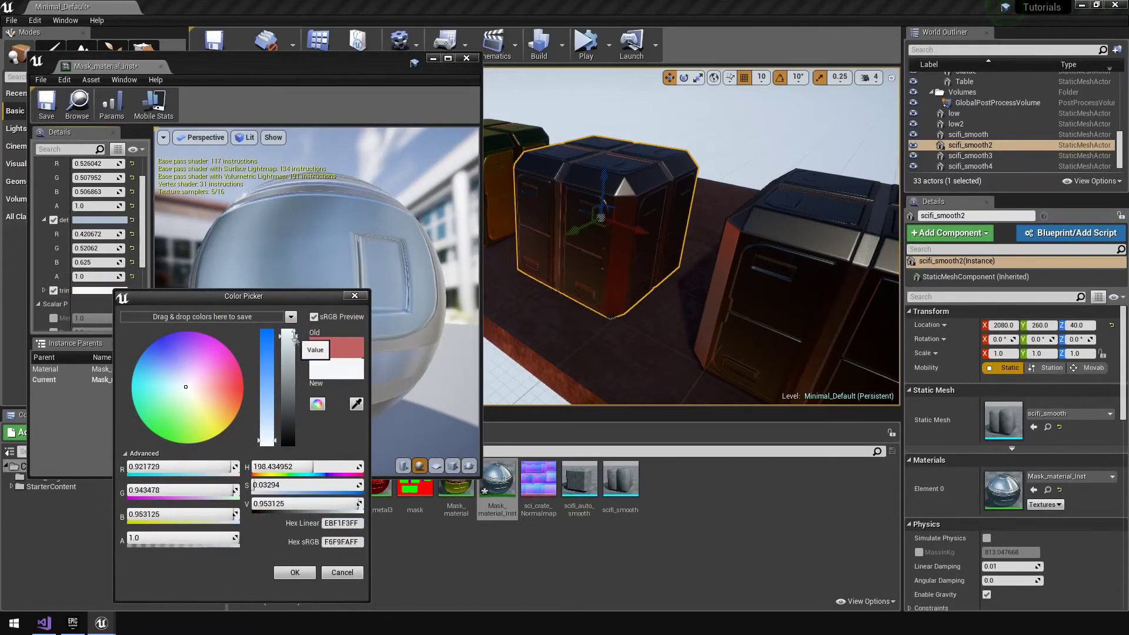
{"action": "left_click", "coordinate": [295, 572]}
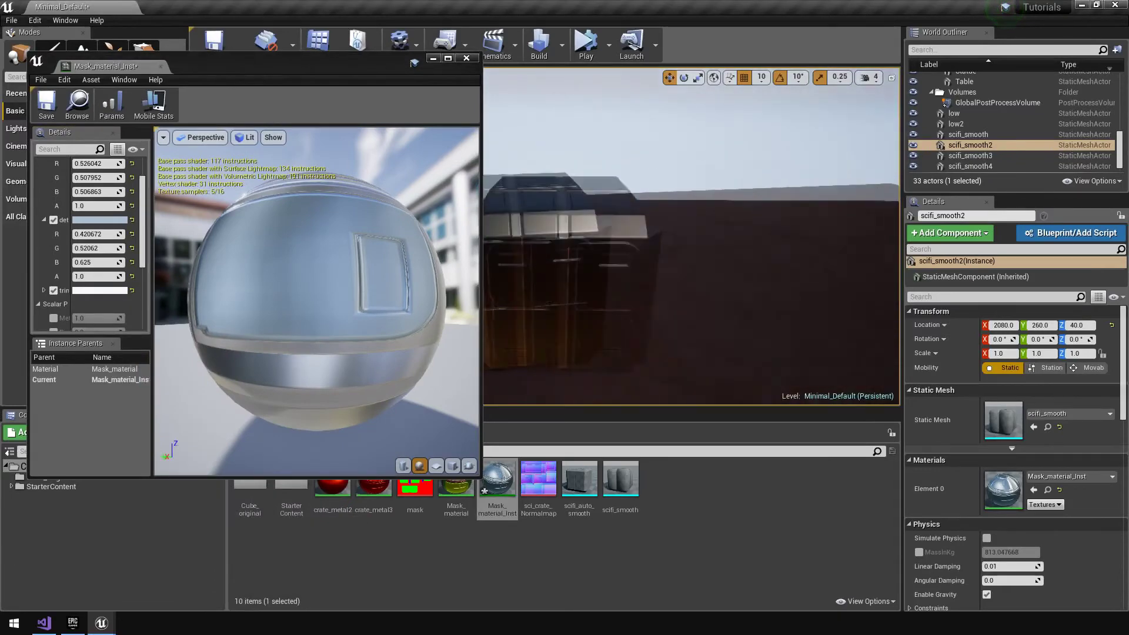
{"action": "mouse_move", "coordinate": [692, 236]}
{"action": "right_mouse_down"}
{"action": "mouse_move", "coordinate": [729, 247]}
{"action": "mouse_move", "coordinate": [712, 258]}
{"action": "mouse_move", "coordinate": [659, 250]}
{"action": "mouse_move", "coordinate": [676, 247]}
{"action": "right_mouse_up"}
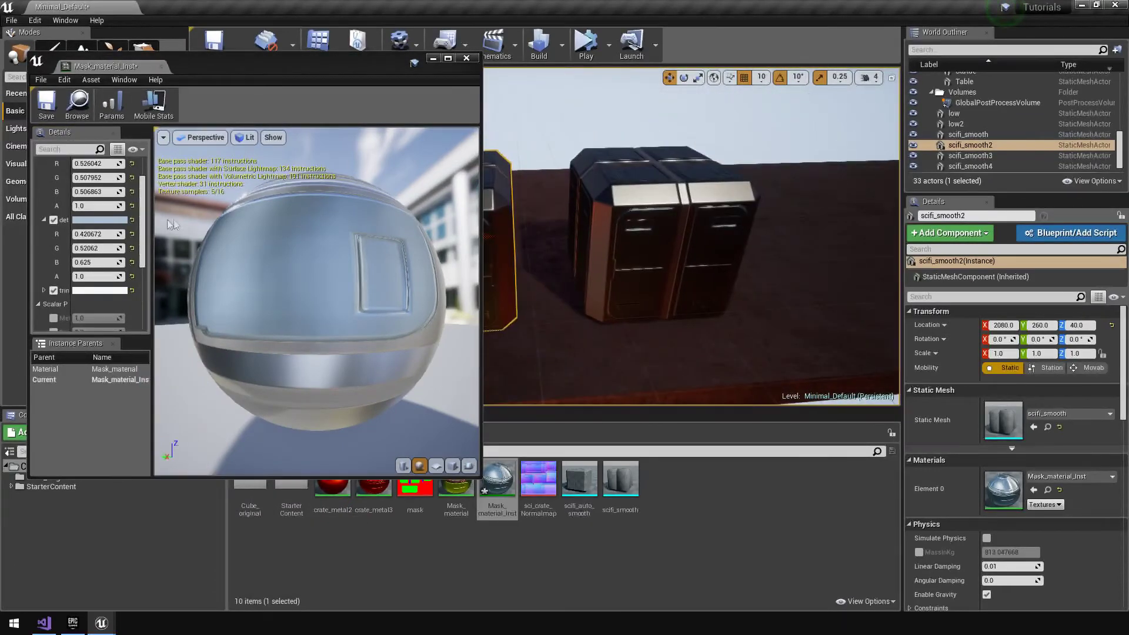
Enable overriding of Metallic in Mask_material_Inst, set it to 0, and view the crates up close.
{"action": "left_click_drag", "start_coordinate": [142, 227], "coordinate": [214, 244]}
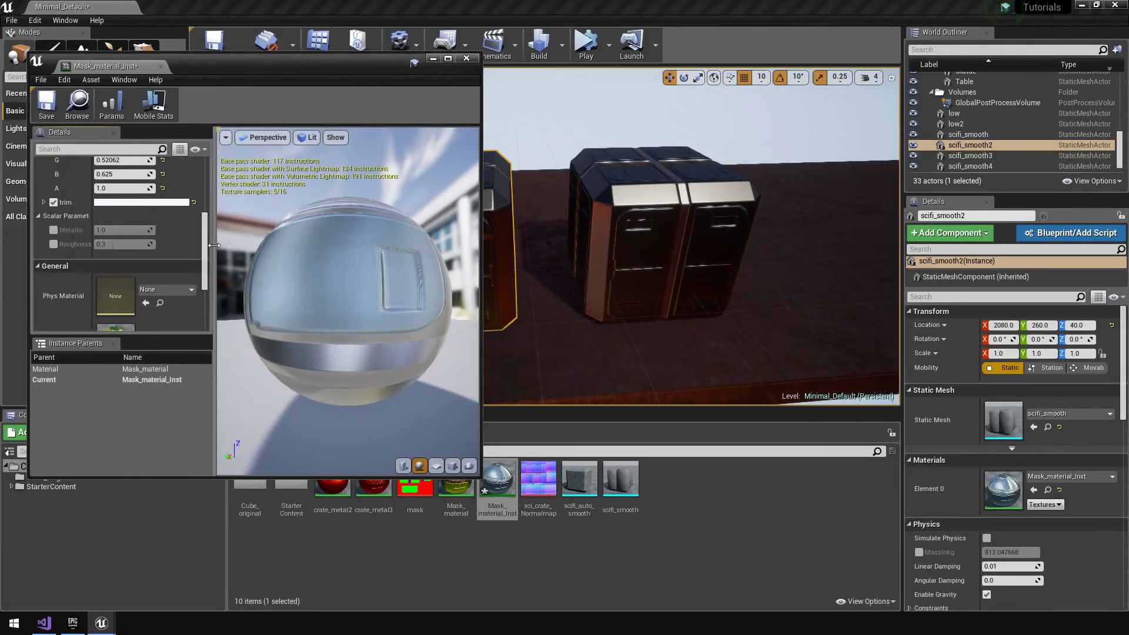
{"action": "left_click", "coordinate": [54, 230]}
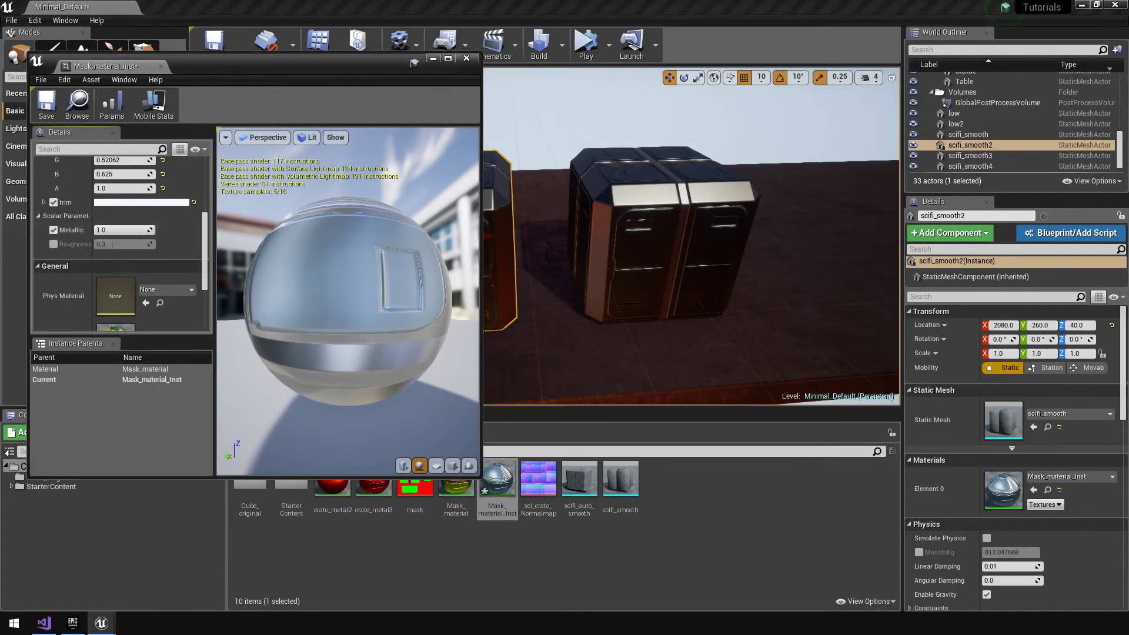
{"action": "right_click_drag", "start_coordinate": [692, 235], "coordinate": [664, 203]}
{"action": "left_click", "coordinate": [128, 228]}
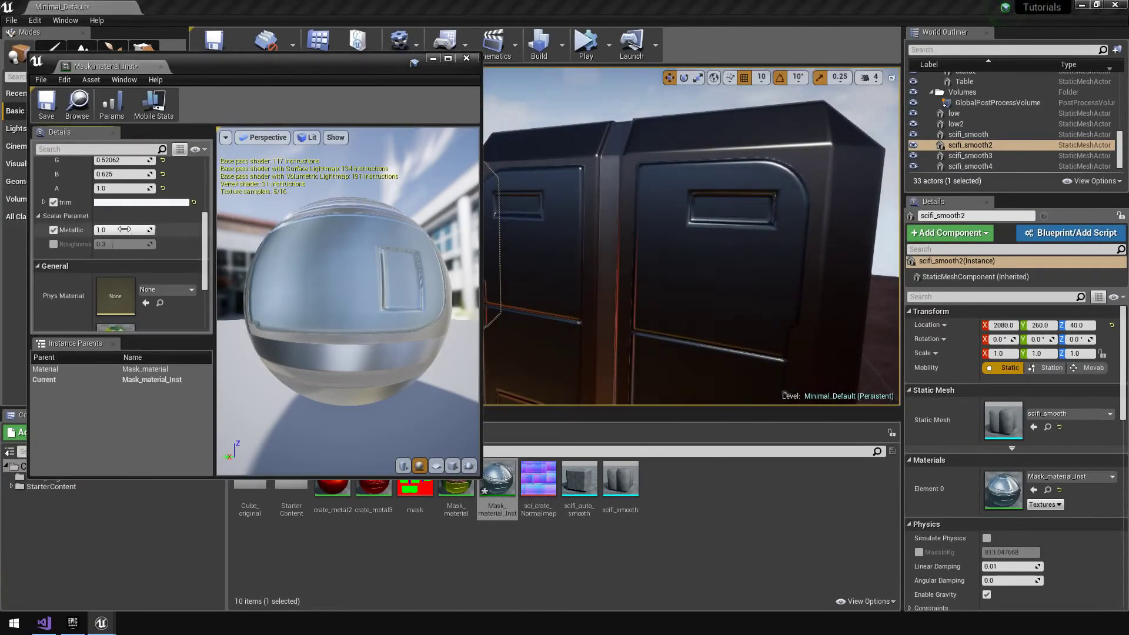
{"action": "type", "text": "0"}
{"action": "key", "text": "Return"}
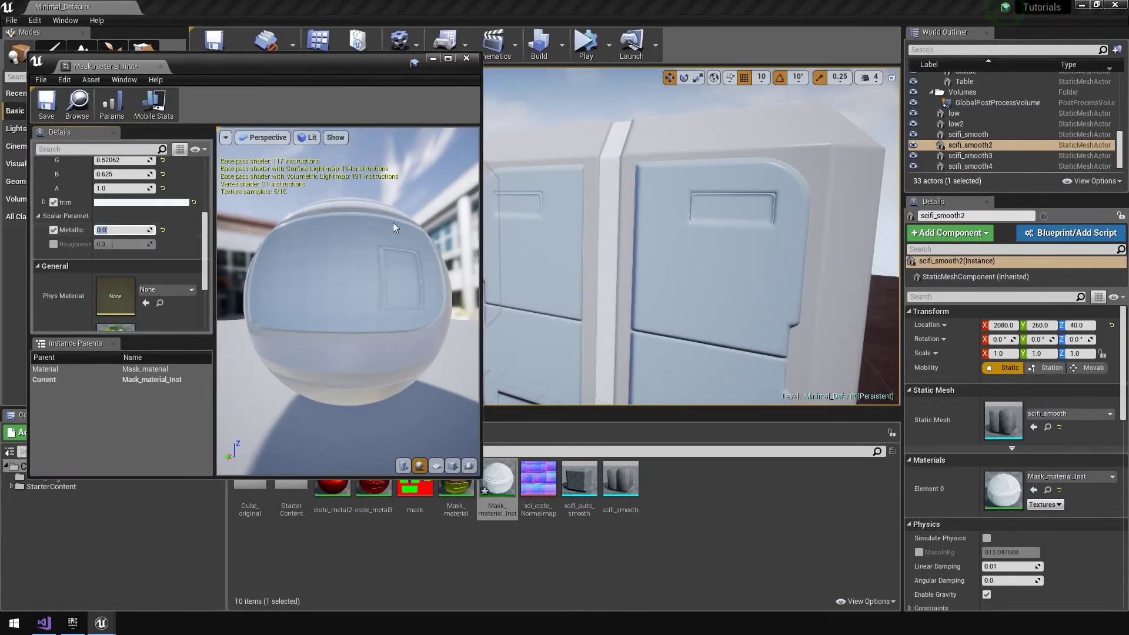
{"action": "mouse_move", "coordinate": [692, 235]}
{"action": "right_mouse_down"}
{"action": "mouse_move", "coordinate": [676, 271]}
{"action": "mouse_move", "coordinate": [706, 279]}
{"action": "mouse_move", "coordinate": [693, 247]}
{"action": "right_mouse_up"}
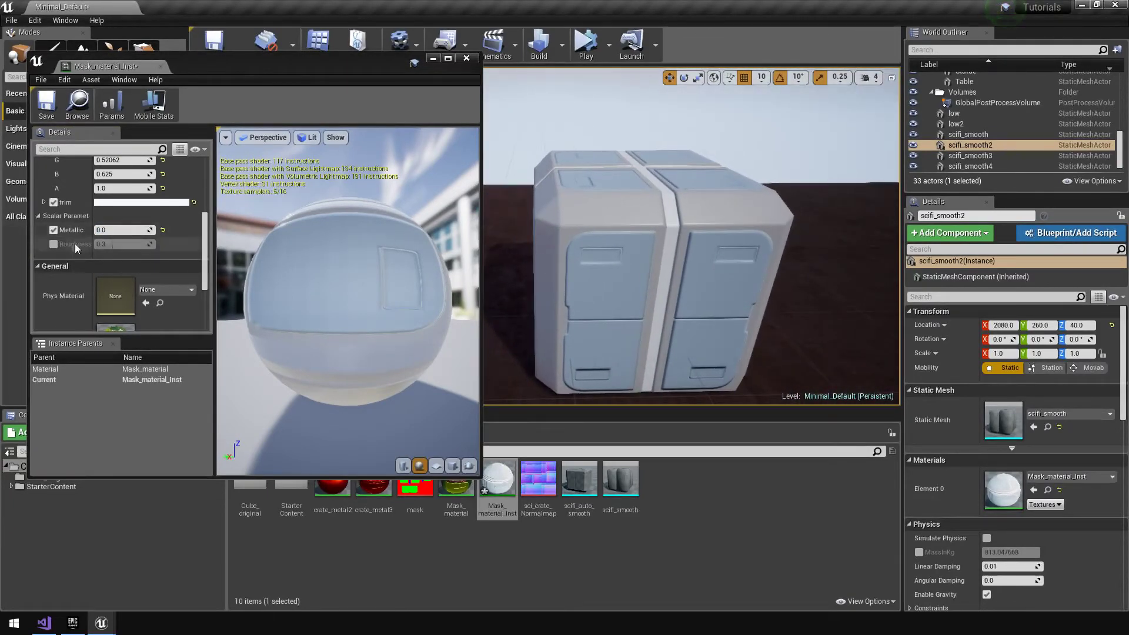
Enable overriding of Roughness in the instance and compare the crates at Roughness 1.0 and 0.0.
{"action": "left_click", "coordinate": [54, 244]}
{"action": "left_click_drag", "start_coordinate": [109, 245], "coordinate": [197, 245]}
{"action": "right_click_drag", "start_coordinate": [711, 220], "coordinate": [652, 220]}
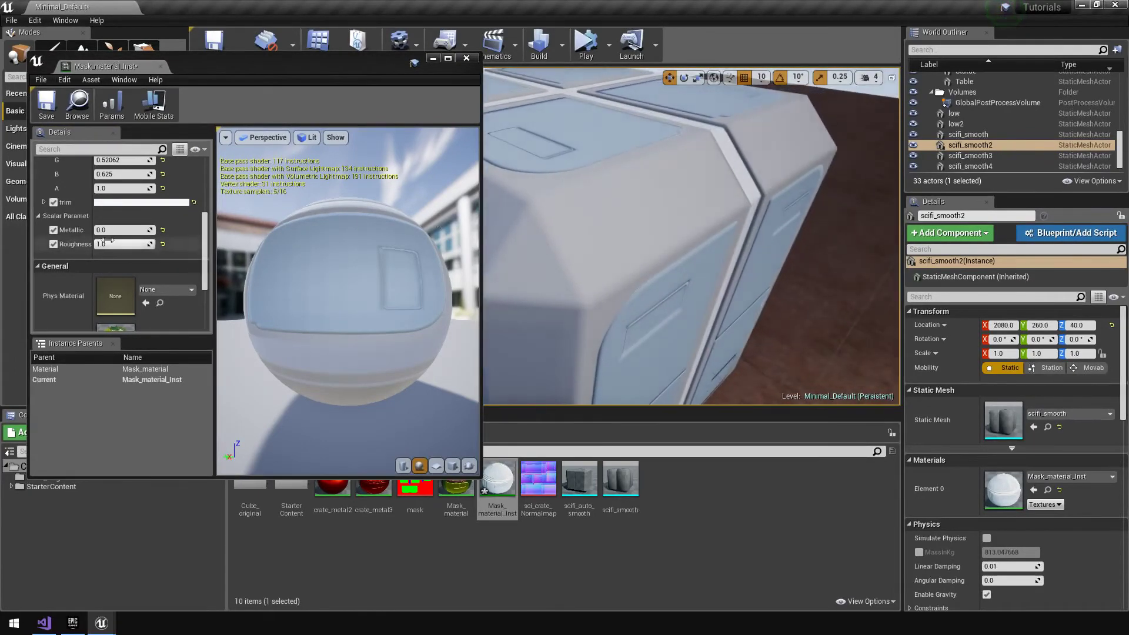
{"action": "left_click_drag", "start_coordinate": [145, 245], "coordinate": [95, 244]}
{"action": "mouse_move", "coordinate": [595, 271]}
{"action": "right_mouse_down"}
{"action": "mouse_move", "coordinate": [605, 226]}
{"action": "mouse_move", "coordinate": [588, 197]}
{"action": "mouse_move", "coordinate": [579, 262]}
{"action": "mouse_move", "coordinate": [590, 217]}
{"action": "mouse_move", "coordinate": [611, 277]}
{"action": "right_mouse_up"}
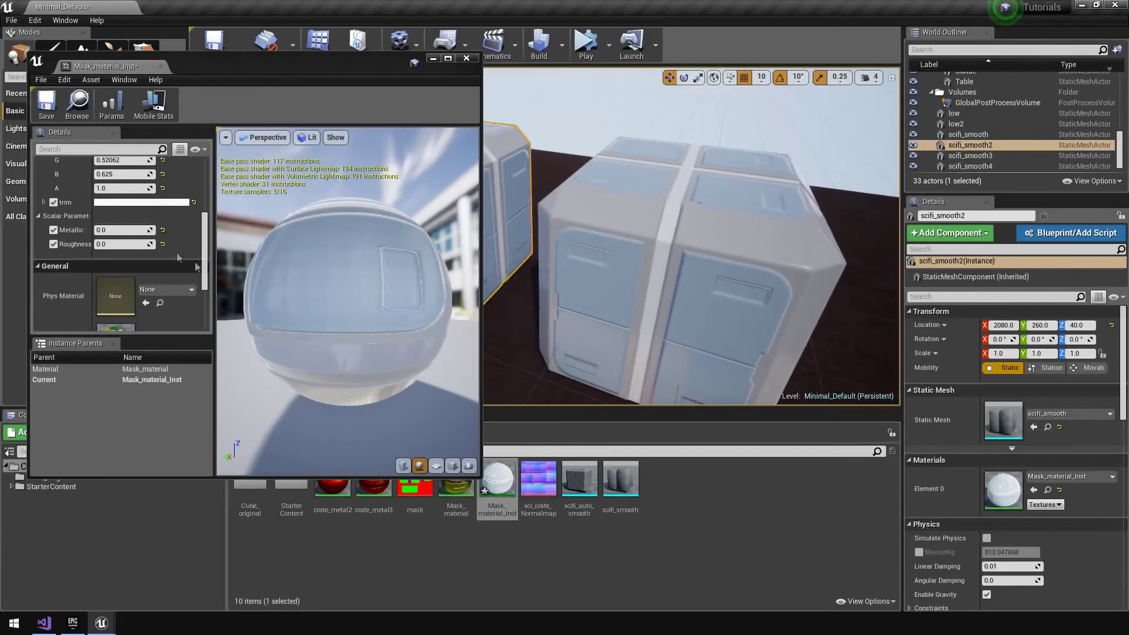
Set the instance's Metallic to 1.0 and Roughness to 0.3, saving and closing the instance.
{"action": "left_click", "coordinate": [113, 229]}
{"action": "type", "text": "1"}
{"action": "key", "text": "Return"}
{"action": "left_click", "coordinate": [127, 243]}
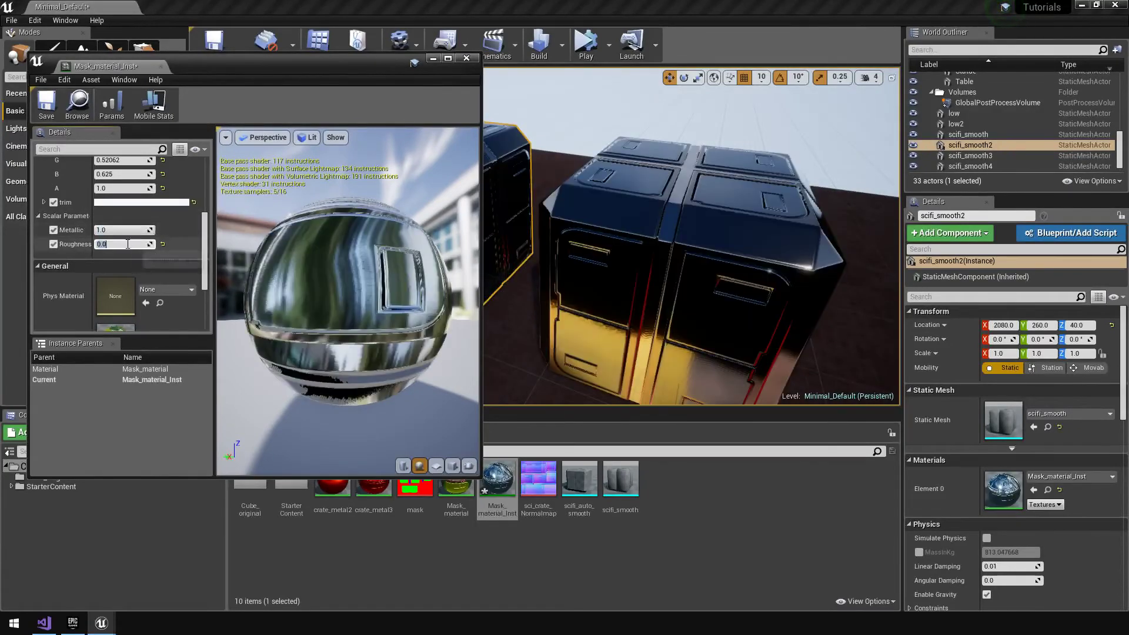
{"action": "type", "text": "0."}
{"action": "key", "text": "Return"}
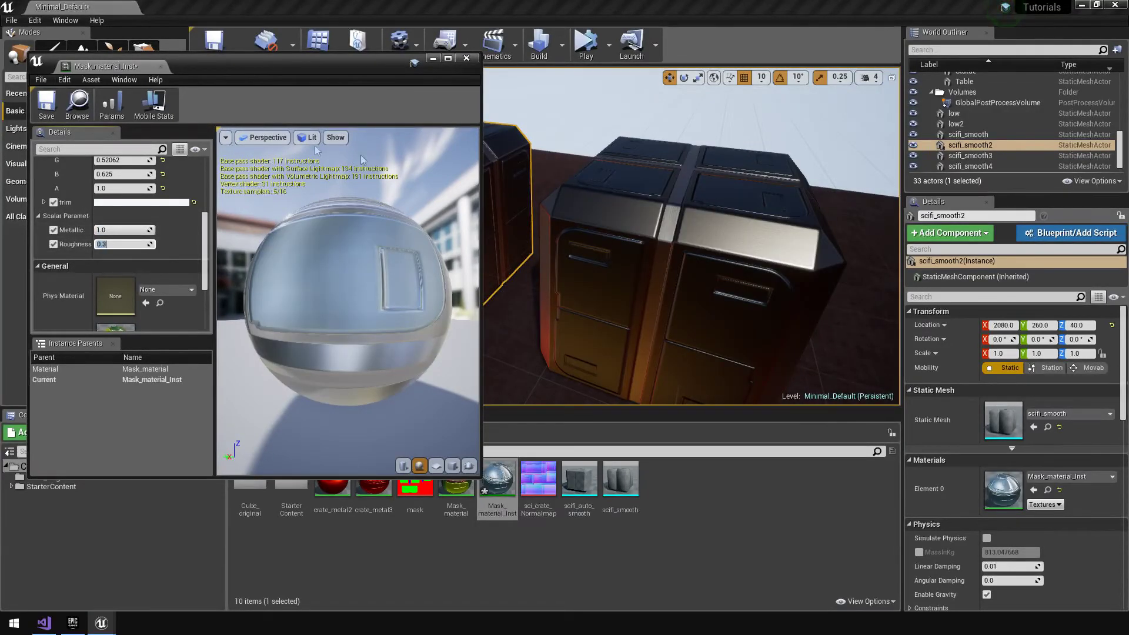
{"action": "left_click", "coordinate": [46, 103]}
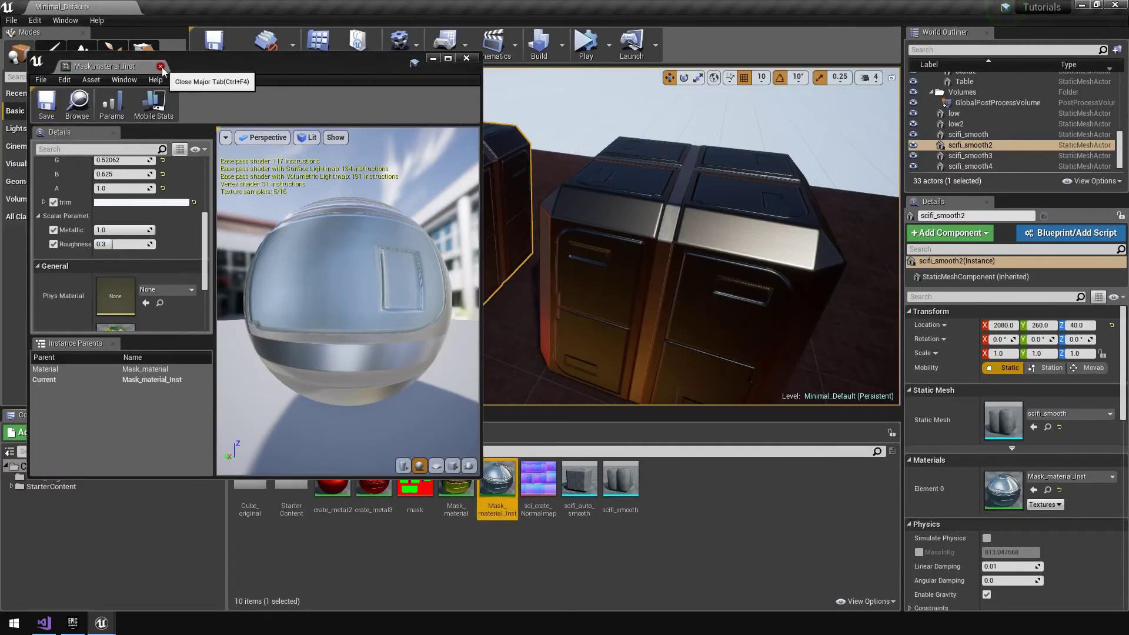
{"action": "left_click", "coordinate": [160, 68]}
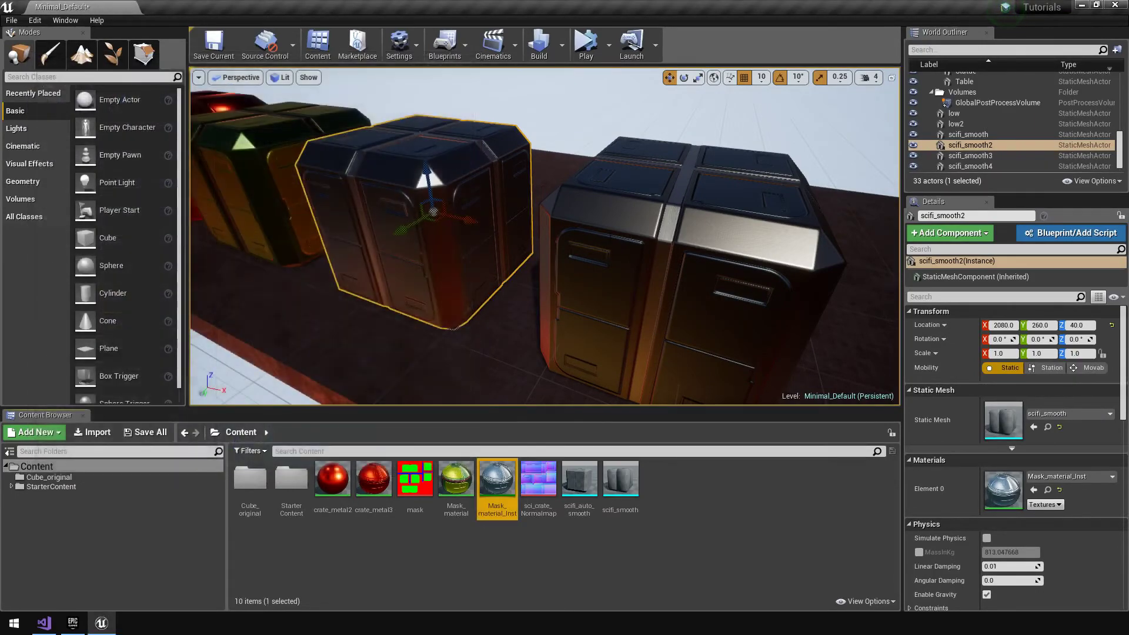
Duplicate Mask_material_Inst in the Content folder, keeping the suggested name.
{"action": "right_click_drag", "start_coordinate": [529, 253], "coordinate": [644, 218]}
{"action": "right_click", "coordinate": [497, 485]}
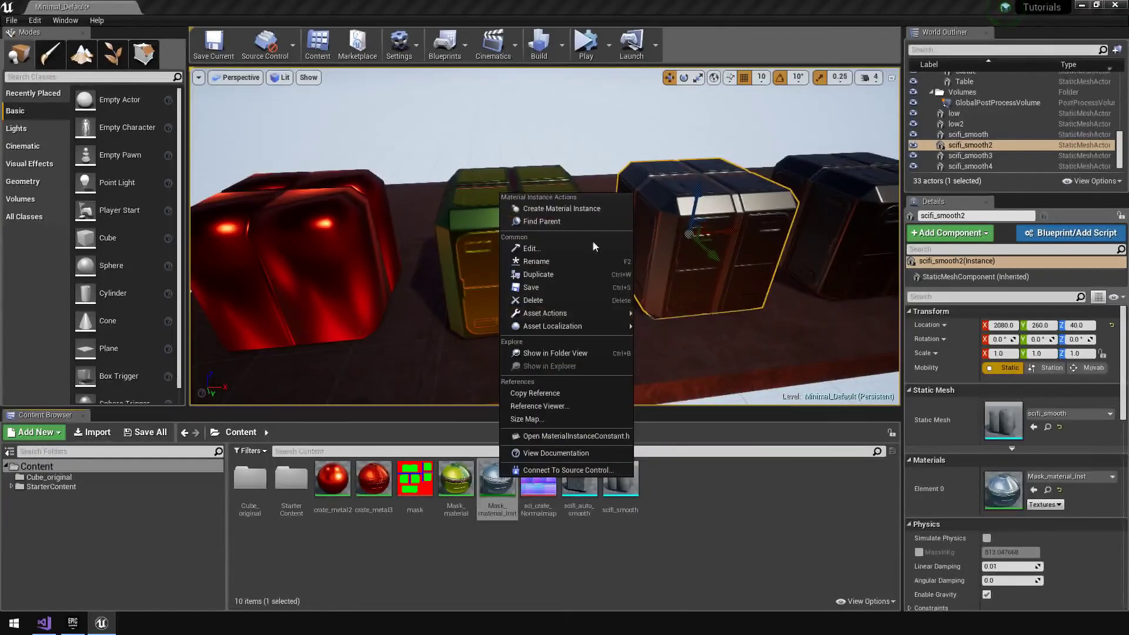
{"action": "left_click", "coordinate": [566, 271]}
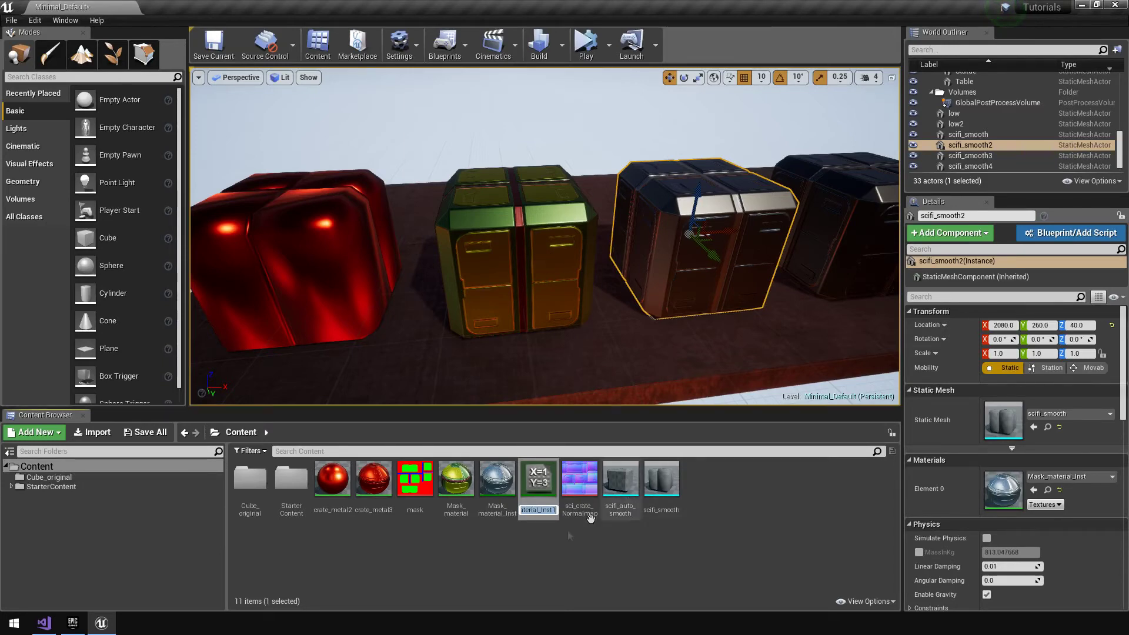
{"action": "left_click", "coordinate": [536, 491]}
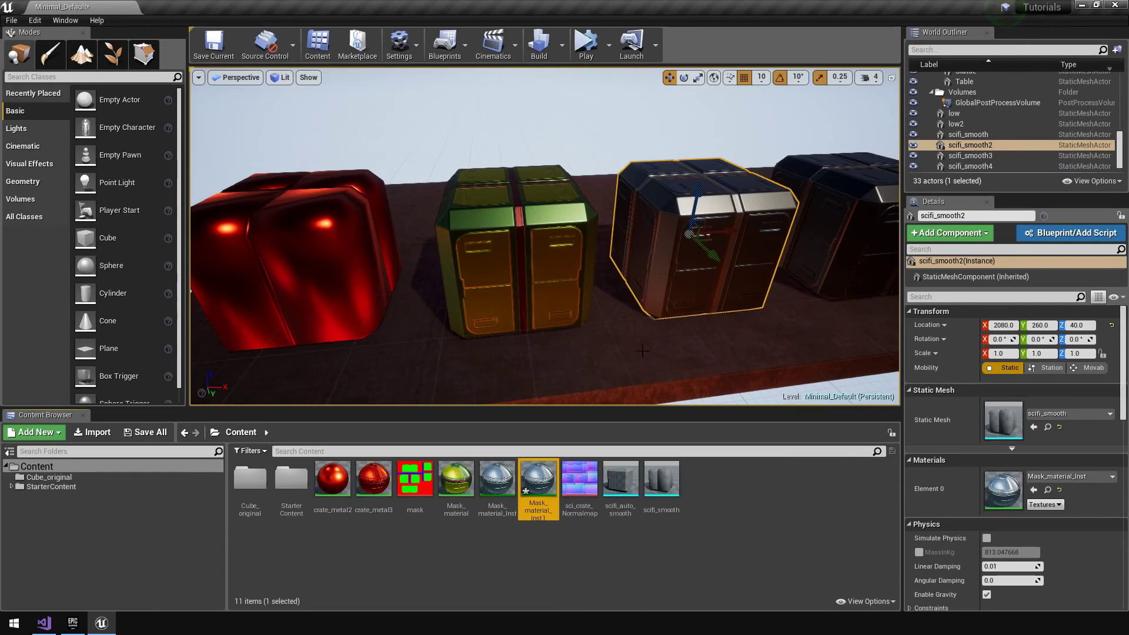
Open the duplicated instance and set its Base colour to red, about R 0.526, G 0.088, B 0.088.
{"action": "right_click_drag", "start_coordinate": [622, 353], "coordinate": [682, 373]}
{"action": "left_click", "coordinate": [542, 487]}
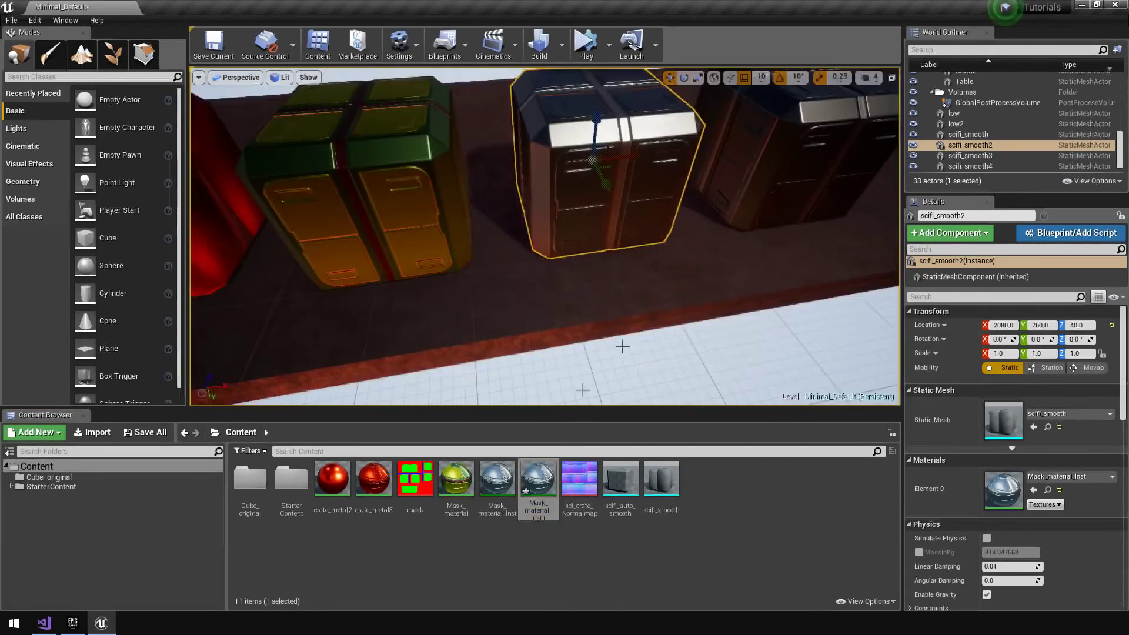
{"action": "left_click", "coordinate": [539, 482]}
{"action": "double_click", "coordinate": [540, 485]}
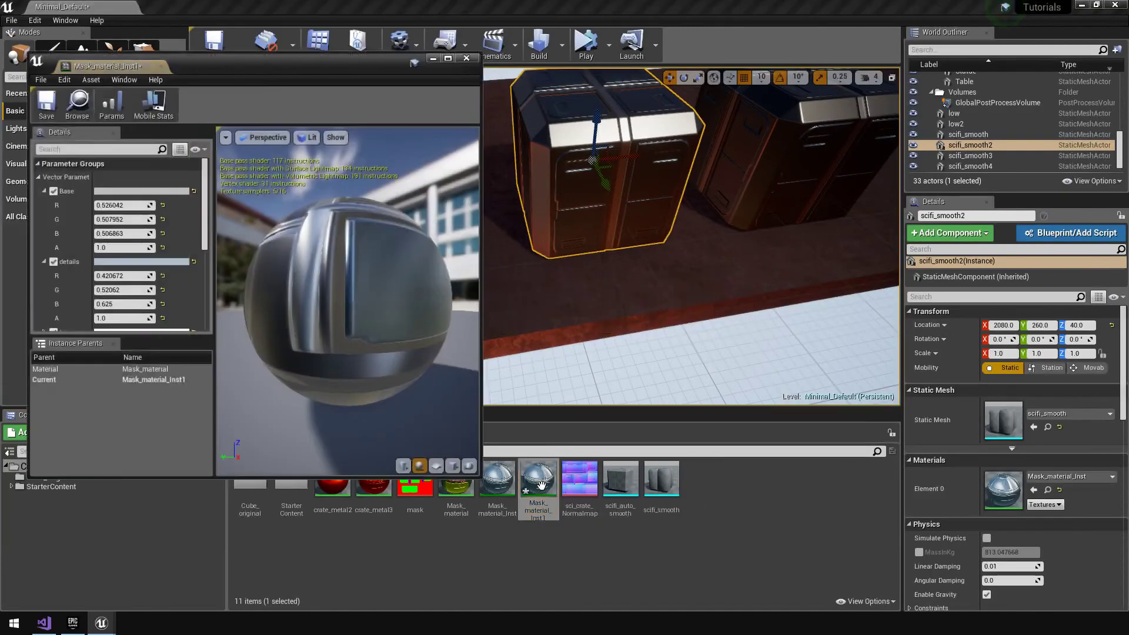
{"action": "left_click", "coordinate": [117, 191]}
{"action": "left_click_drag", "start_coordinate": [194, 289], "coordinate": [235, 290]}
{"action": "left_click", "coordinate": [295, 475]}
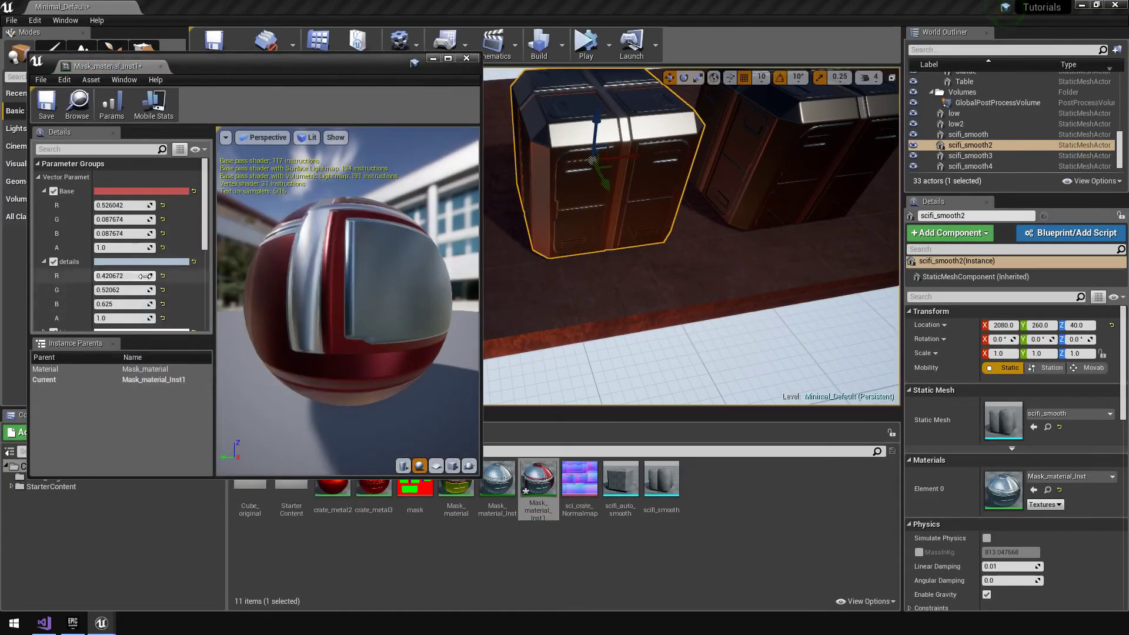
Set the duplicate's details colour to green with sRGB hex 9FCF4FFF, saving and closing the instance.
{"action": "left_click", "coordinate": [141, 262]}
{"action": "left_click_drag", "start_coordinate": [209, 353], "coordinate": [206, 405]}
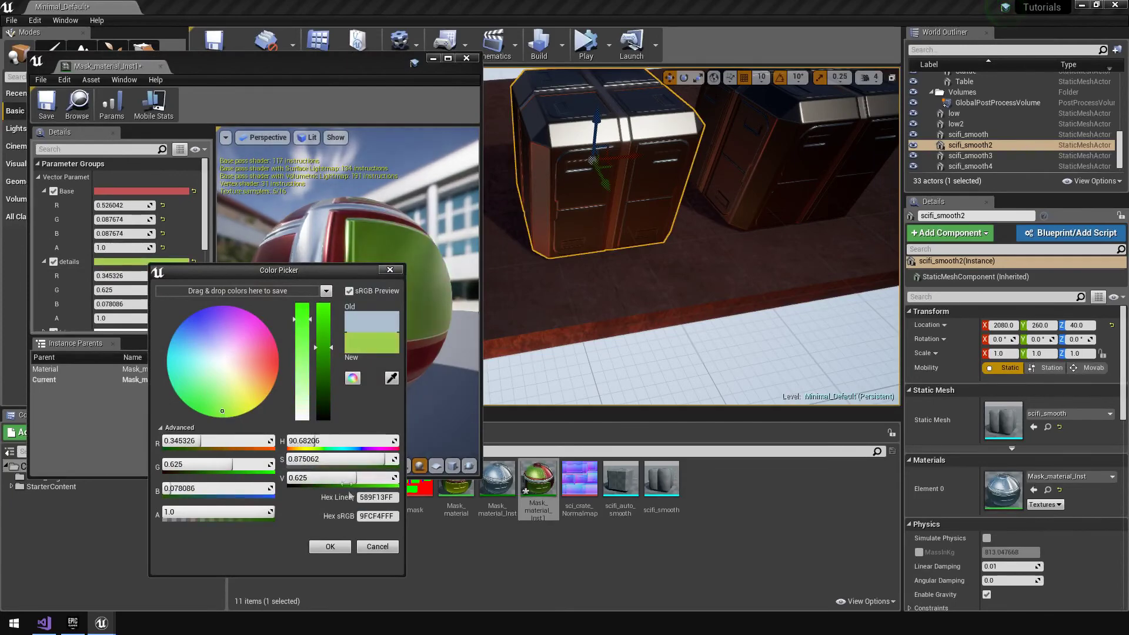
{"action": "left_click", "coordinate": [330, 546]}
{"action": "left_click", "coordinate": [46, 103]}
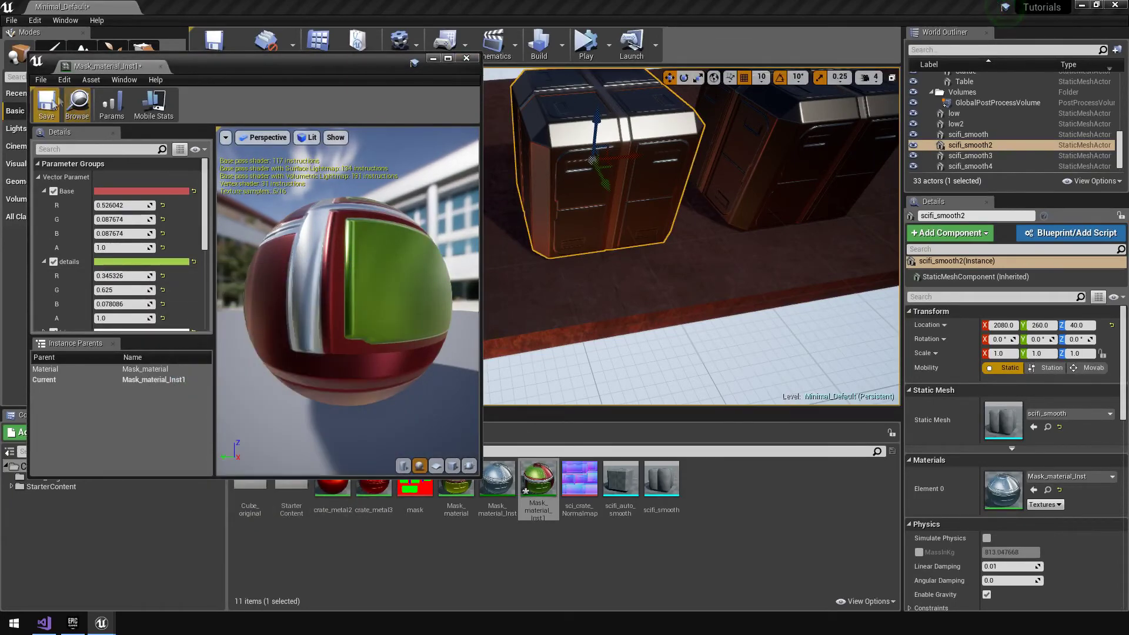
{"action": "left_click", "coordinate": [466, 58]}
Apply the duplicated instance to the scifi_smooth2 crate and Mask_material to the neighbouring green-and-orange crate.
{"action": "left_click_drag", "start_coordinate": [538, 482], "coordinate": [600, 147]}
{"action": "right_click_drag", "start_coordinate": [600, 147], "coordinate": [629, 195]}
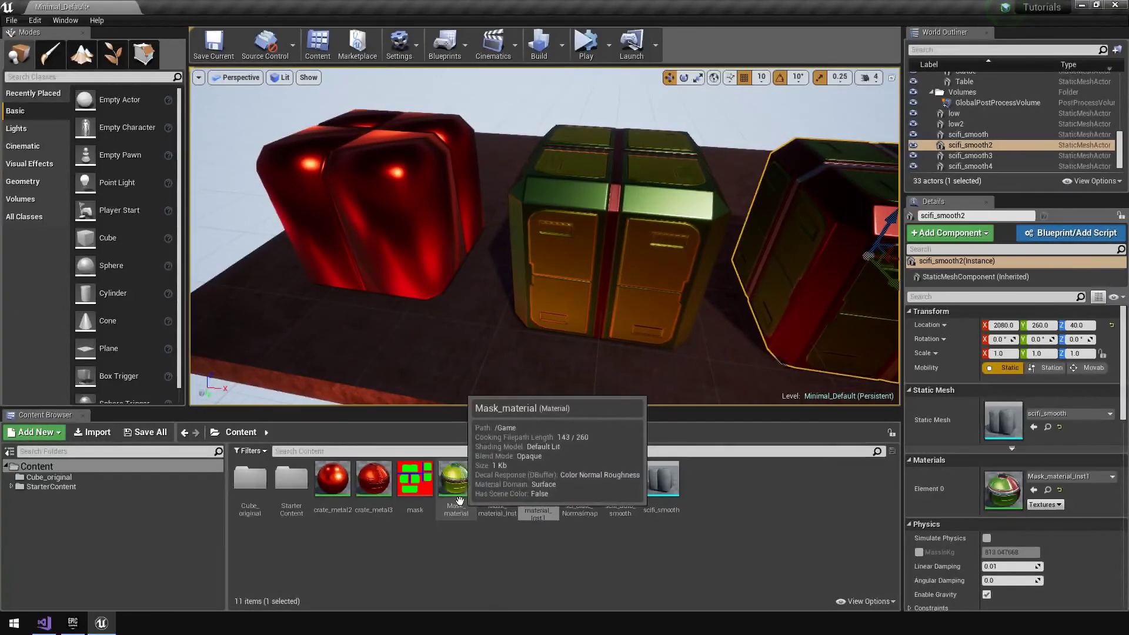
{"action": "left_click_drag", "start_coordinate": [456, 486], "coordinate": [598, 218]}
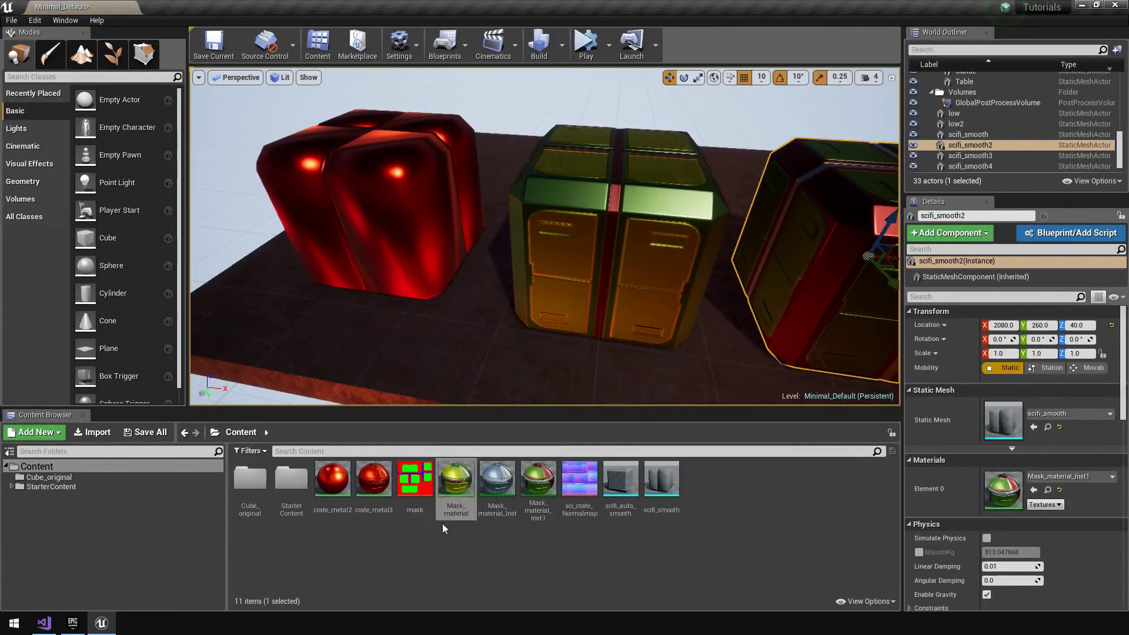
Examine the crates in the scene from several distances and angles to compare Mask_material with its two instances.
{"action": "mouse_move", "coordinate": [588, 235]}
{"action": "right_mouse_down"}
{"action": "mouse_move", "coordinate": [647, 221]}
{"action": "mouse_move", "coordinate": [559, 235]}
{"action": "mouse_move", "coordinate": [635, 250]}
{"action": "mouse_move", "coordinate": [635, 232]}
{"action": "mouse_move", "coordinate": [653, 229]}
{"action": "mouse_move", "coordinate": [576, 232]}
{"action": "right_mouse_up"}
{"action": "key", "text": "d"}
{"action": "key", "text": "d"}
{"action": "key", "text": "d"}
{"action": "key", "text": "a"}
{"action": "key", "text": "w"}
{"action": "key", "text": "d"}
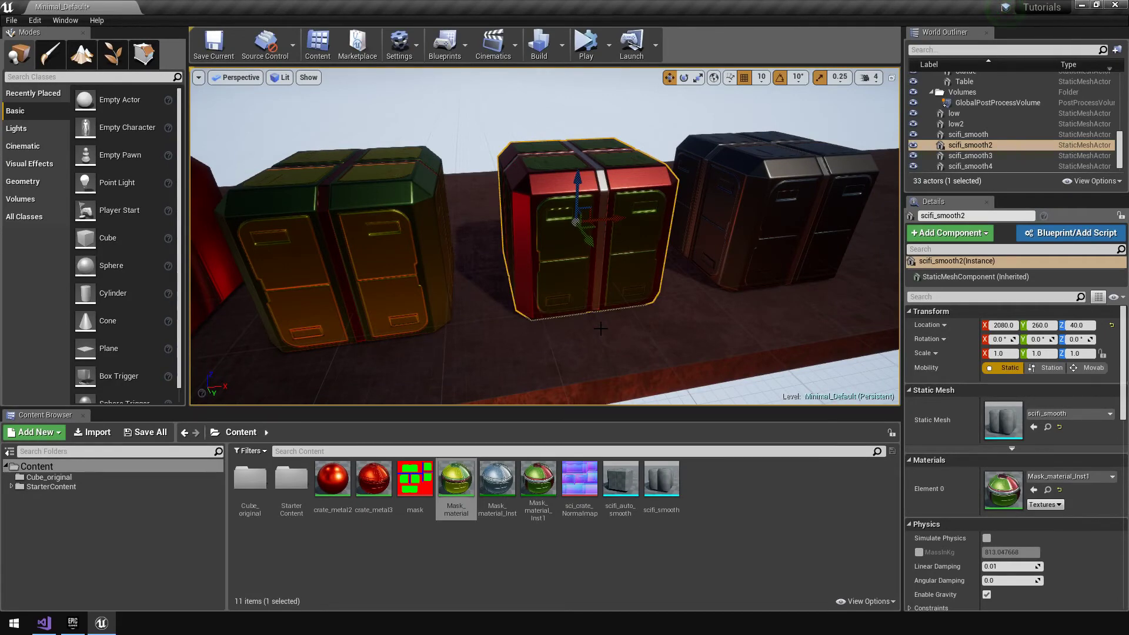
{"action": "right_click_drag", "start_coordinate": [601, 328], "coordinate": [650, 302]}
{"action": "key", "text": "w"}
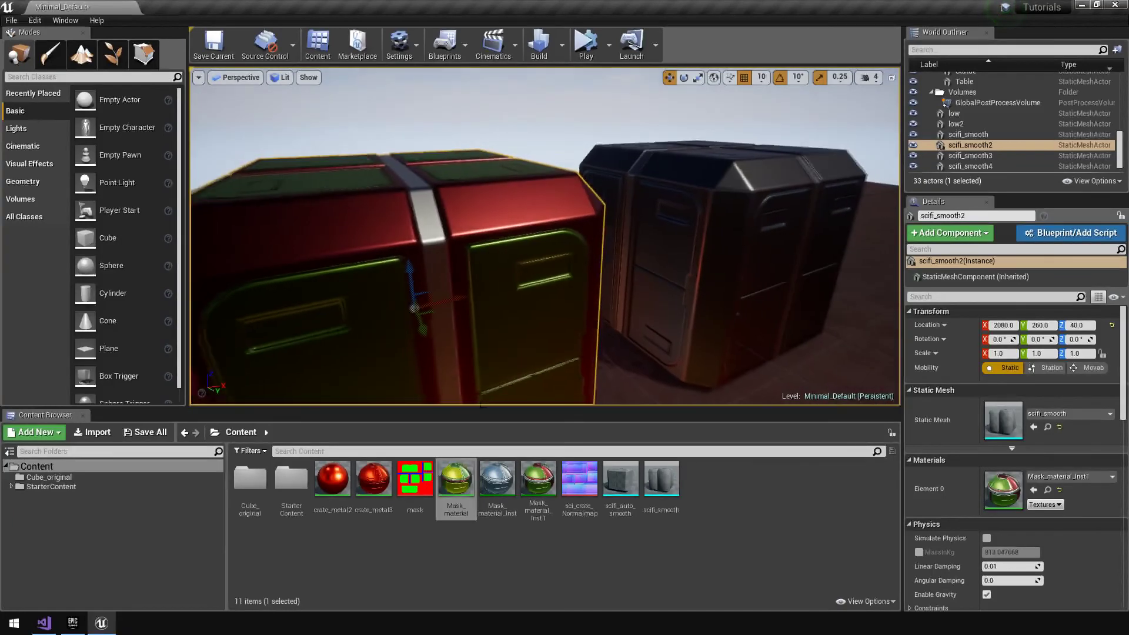
{"action": "right_click_drag", "start_coordinate": [661, 223], "coordinate": [632, 236]}
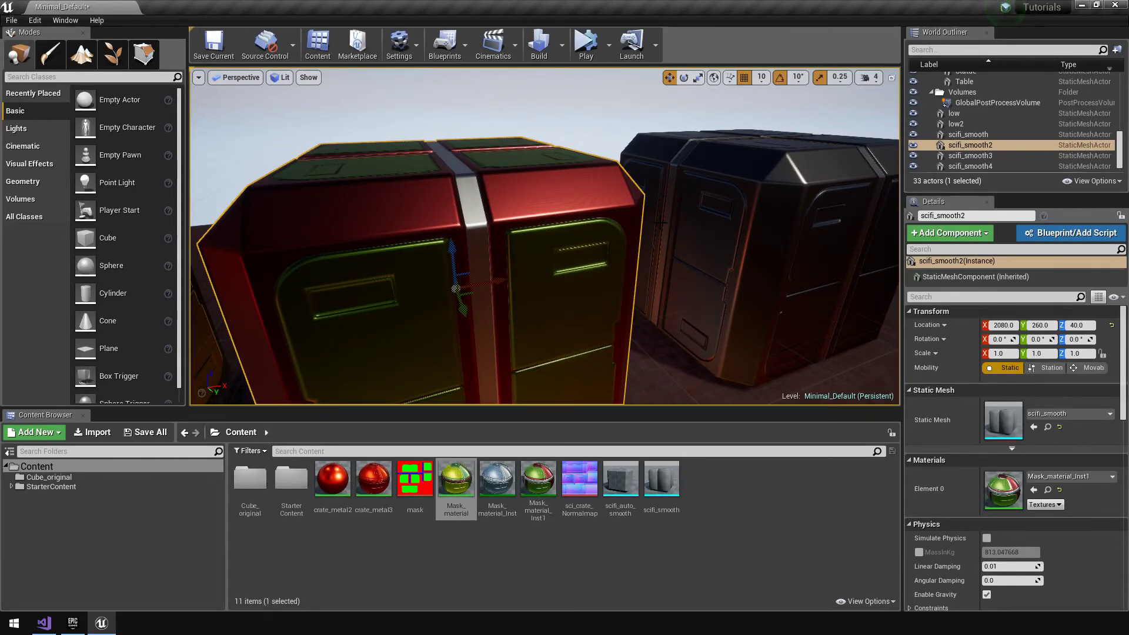
{"action": "key", "text": "s"}
{"action": "right_click_drag", "start_coordinate": [668, 215], "coordinate": [672, 247]}
{"action": "key", "text": "d"}
{"action": "key", "text": "a"}
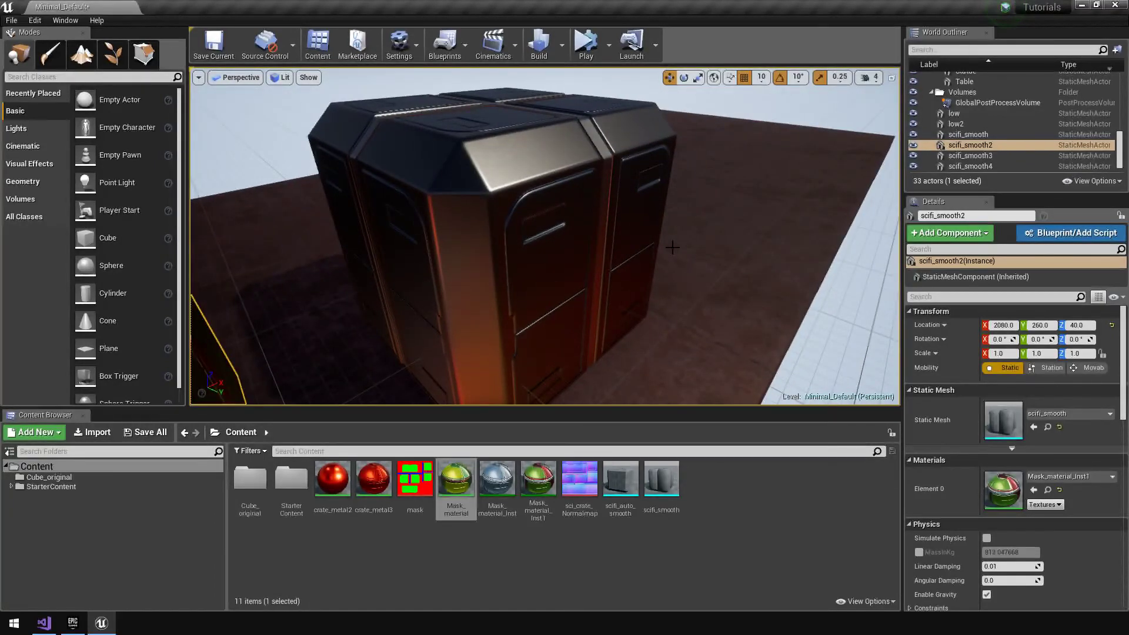